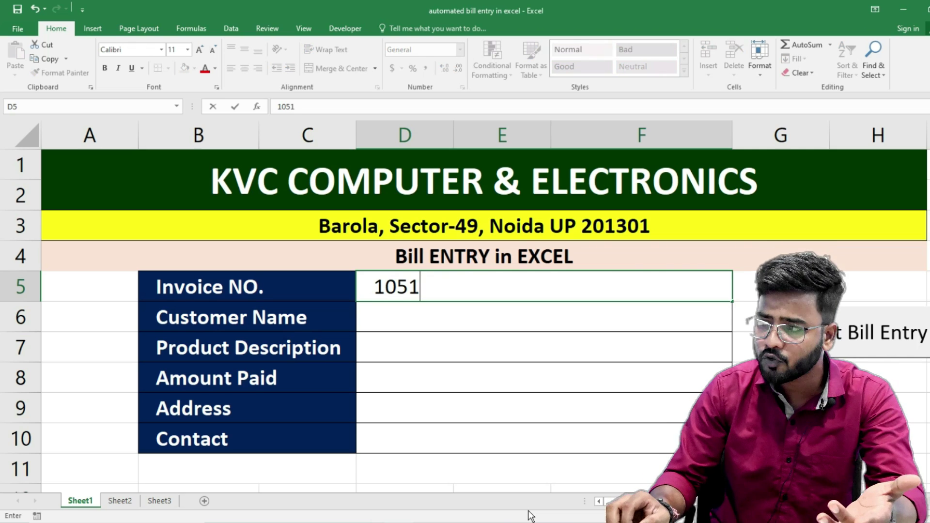
# - Under invoice 1051, enter the customer's name, 'Keyboard (5pcs) mouse Logitect (6p', 3200, address and contact number
pyautogui.press('Return')
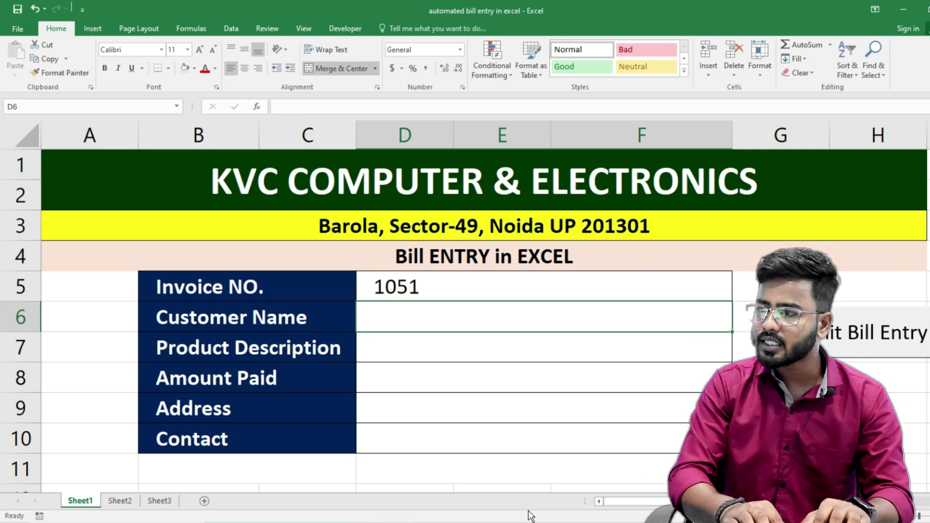
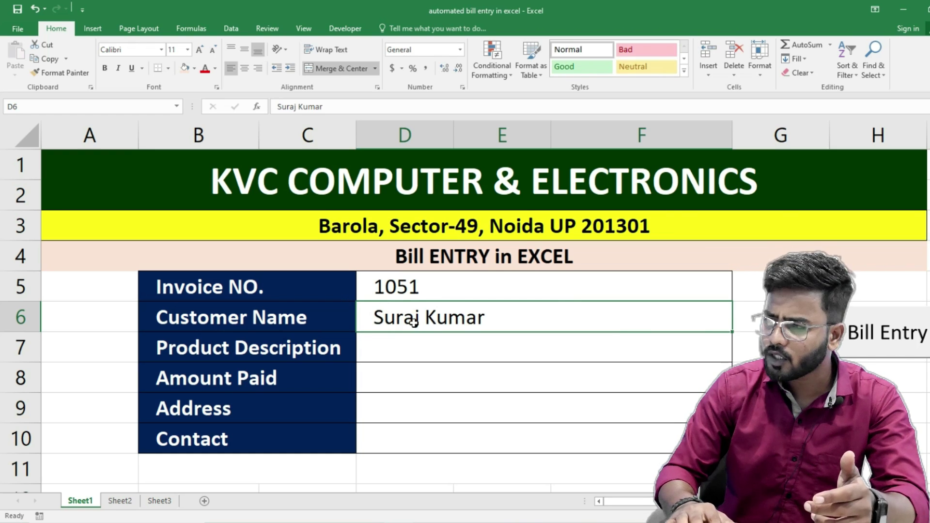
pyautogui.press('Return')
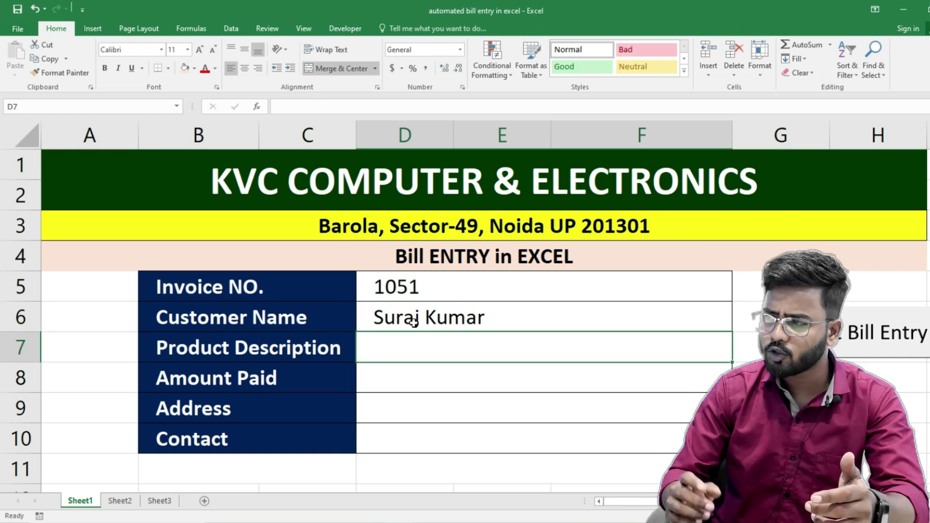
pyautogui.write('Key')
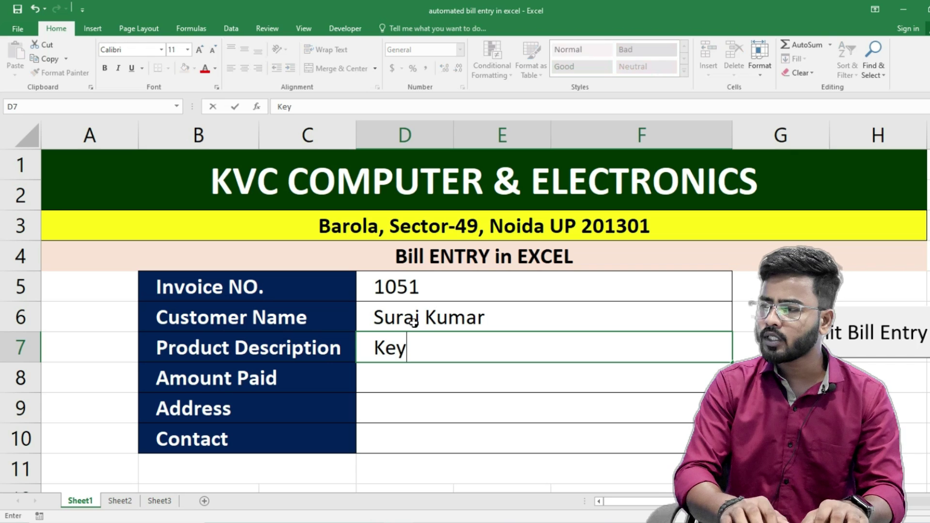
pyautogui.write('board (5')
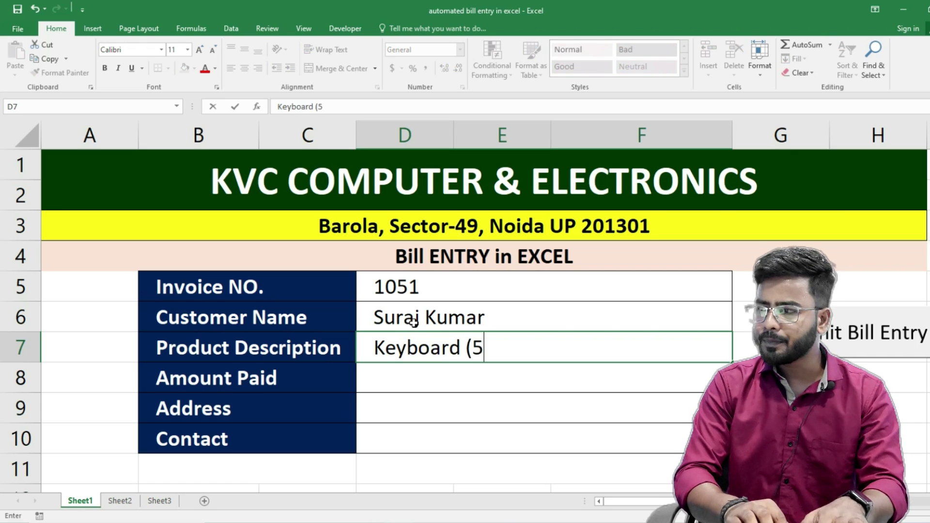
pyautogui.write('pcs) mo')
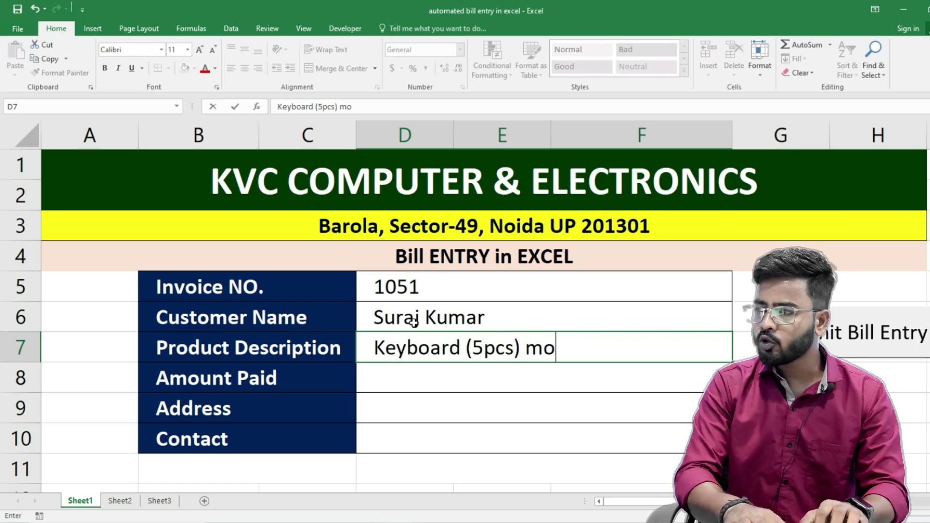
pyautogui.write('use Logitect (6pcs')
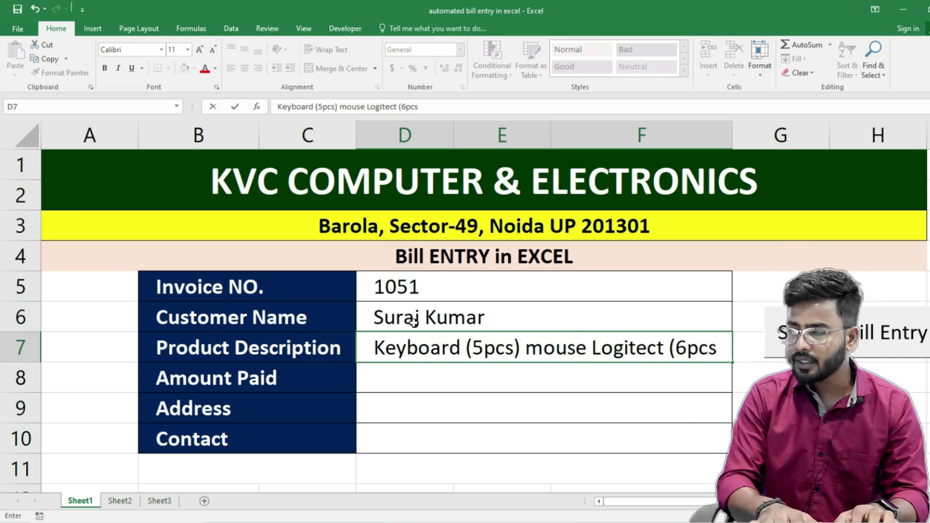
pyautogui.press('Return')
pyautogui.write('3200')
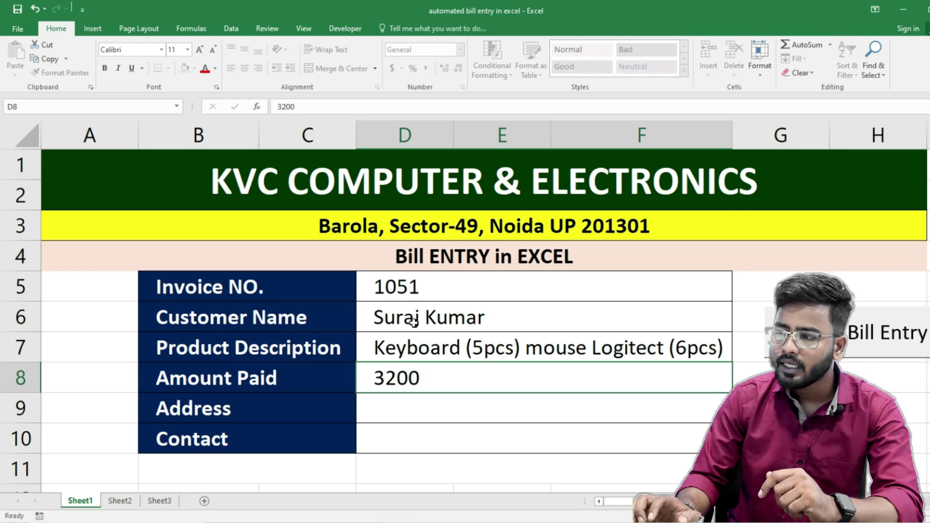
pyautogui.press('Return')
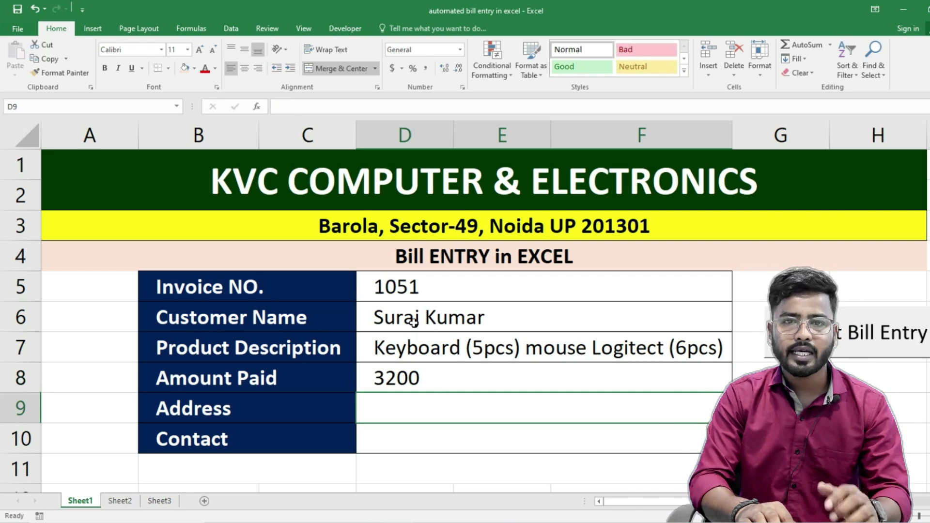
pyautogui.write('Barola')
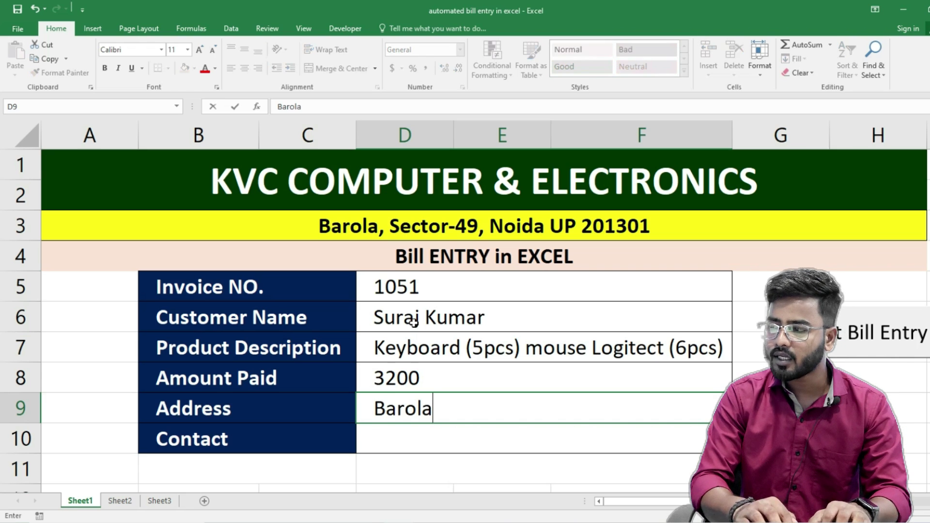
pyautogui.write(', Secto')
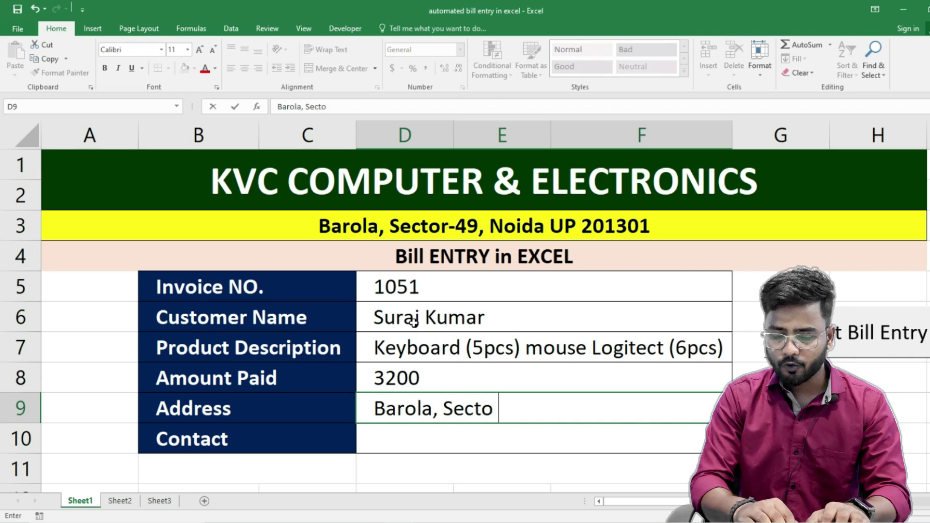
pyautogui.write('r-49, Noida UP')
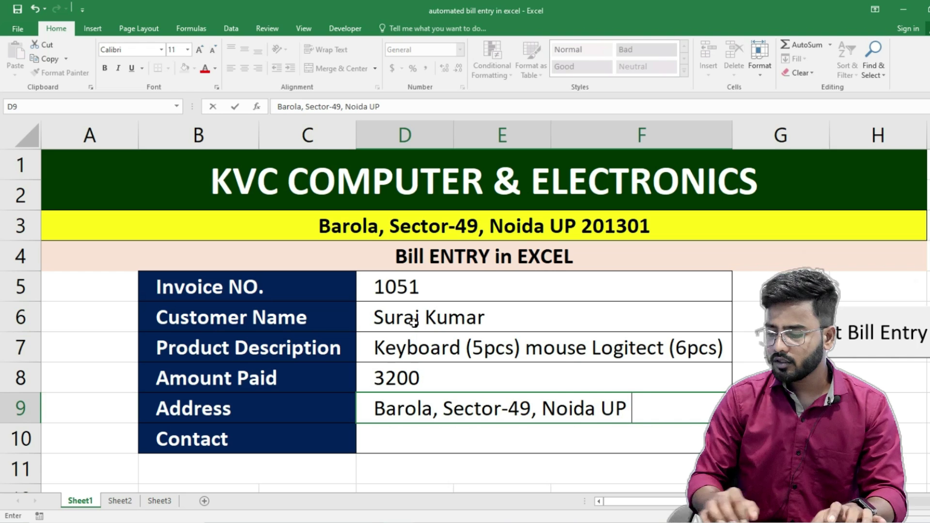
pyautogui.write(' 201301')
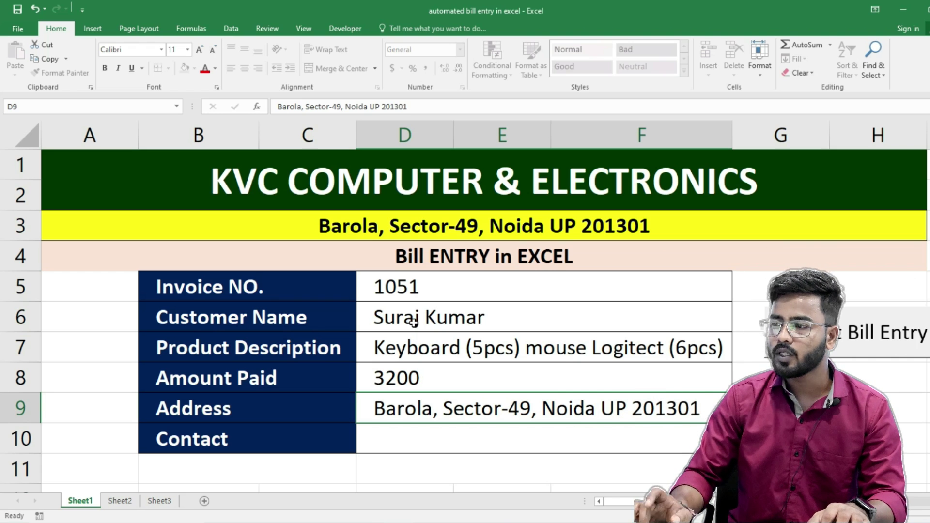
pyautogui.press('Return')
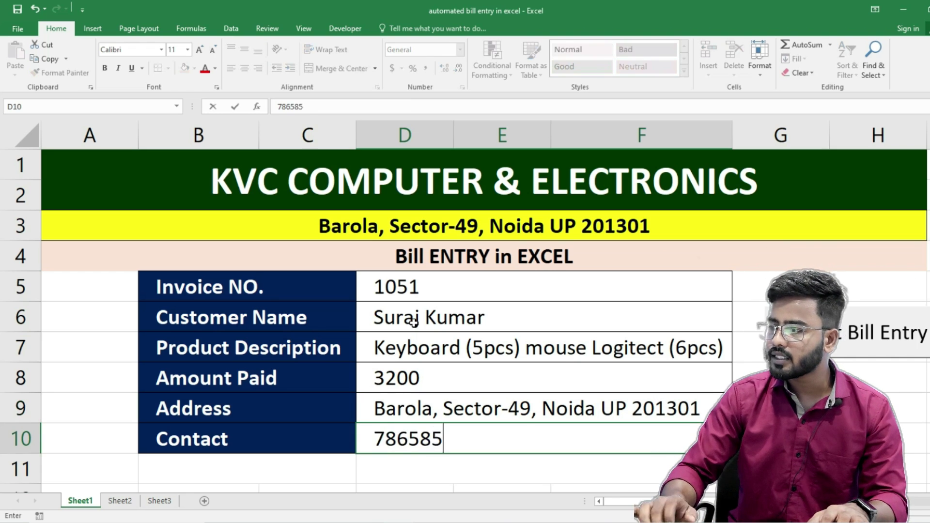
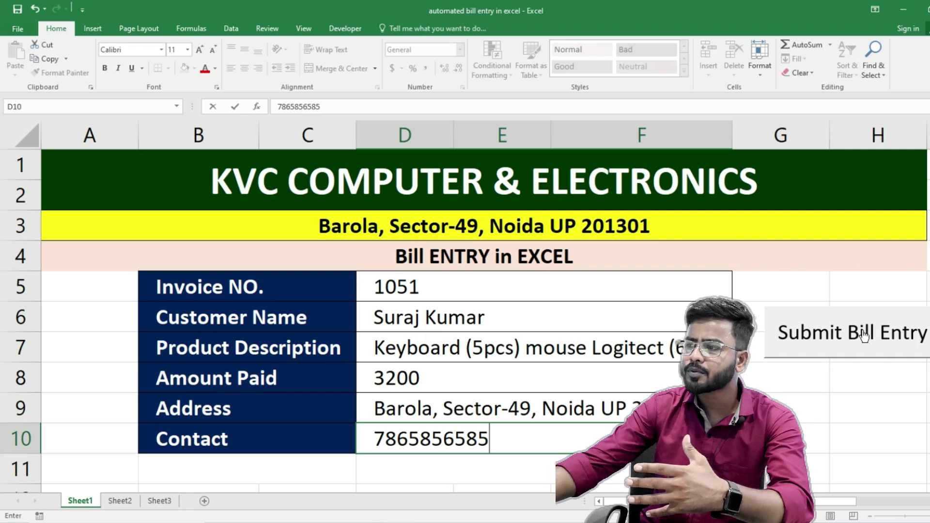
# - Check the bill table, then submit the Sheet1 form with the Submit Bill Entry button
pyautogui.click(167, 504)
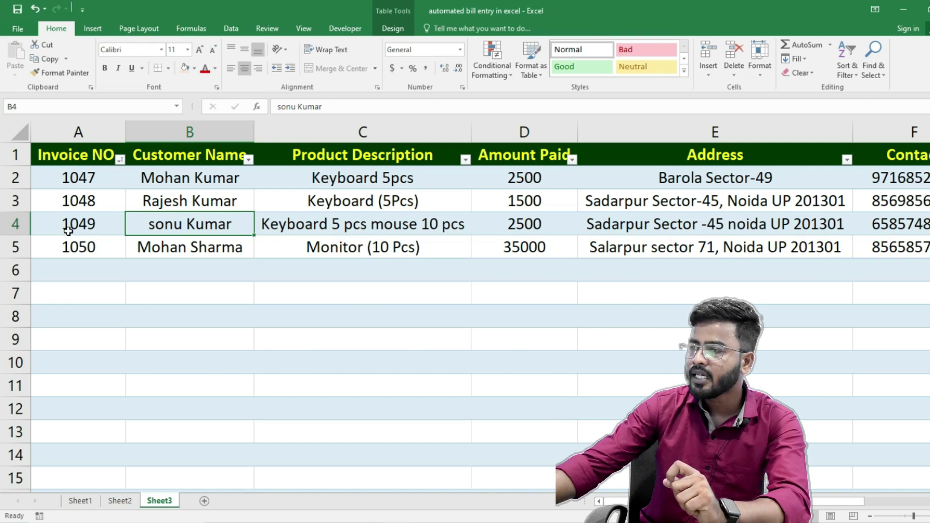
pyautogui.click(68, 316)
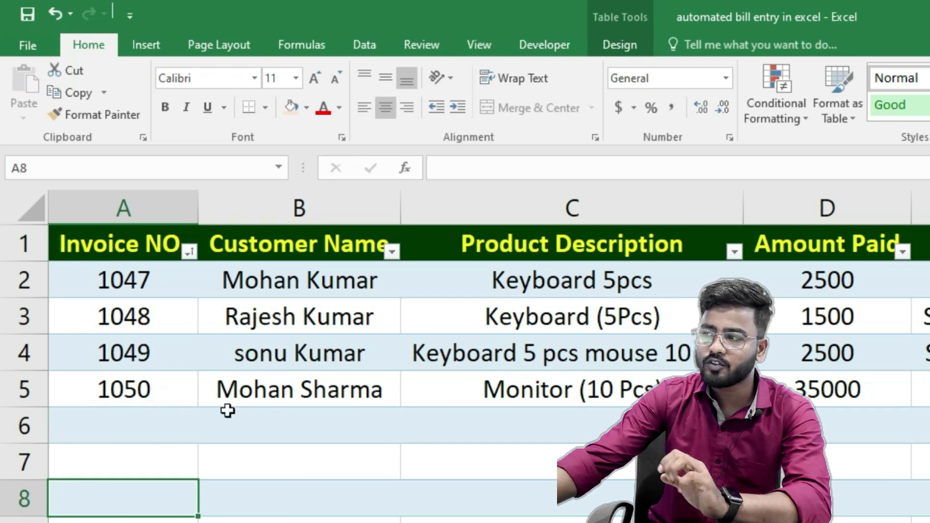
pyautogui.click(80, 500)
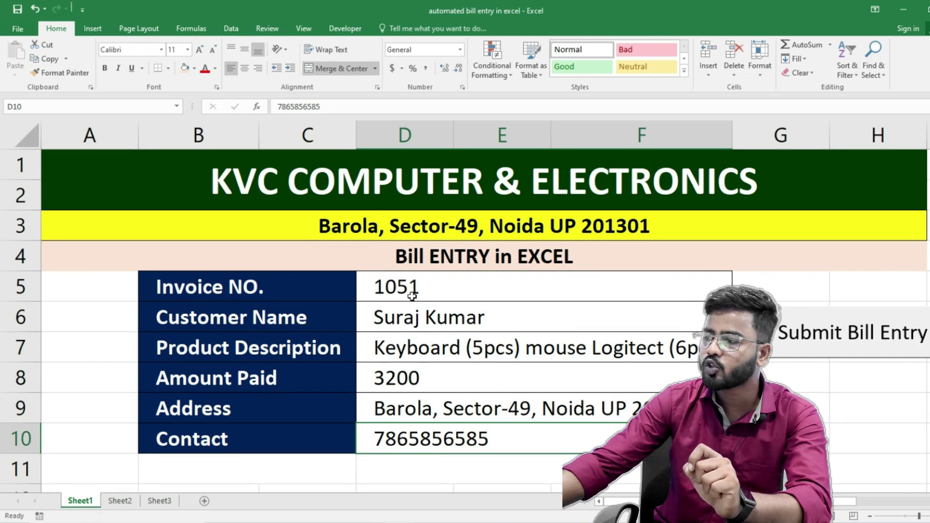
pyautogui.click(858, 348)
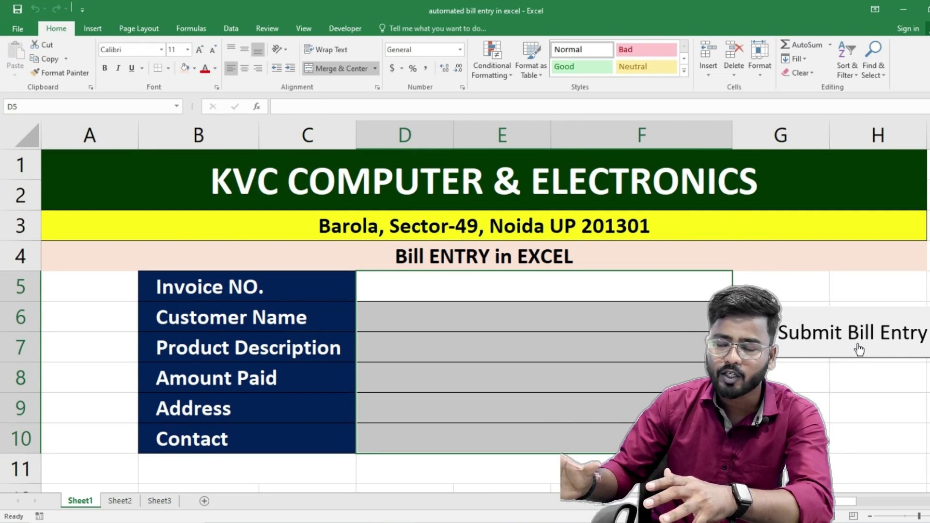
# - Confirm invoice 1051 now appears below invoice 1050 in the bill table
pyautogui.click(160, 503)
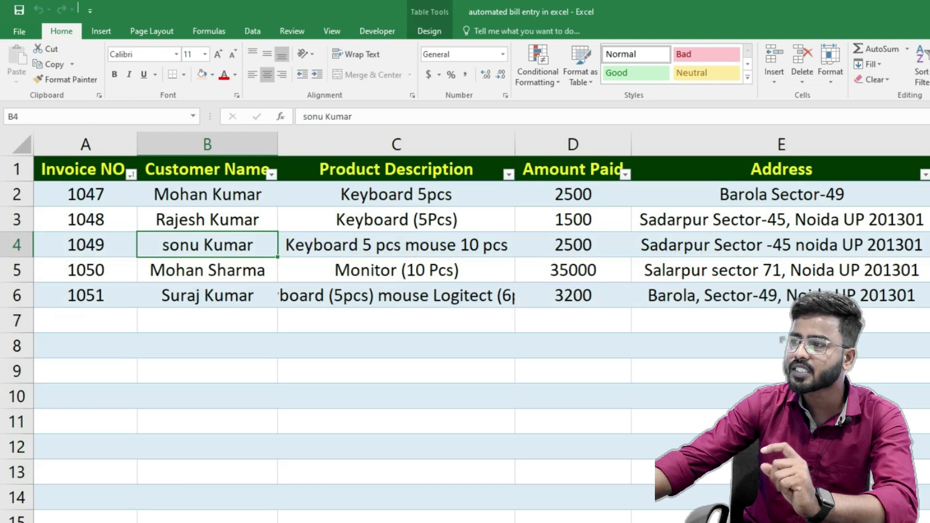
pyautogui.click(116, 264)
pyautogui.click(87, 297)
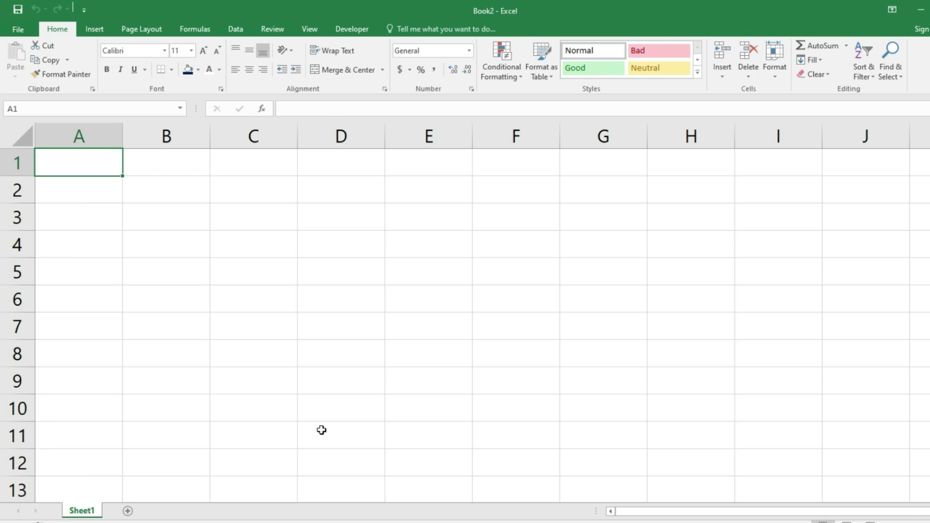
# - Merge rows 1–2 across A–H into a centred title 'KVC COMPUTER & ELECTRONICS'
pyautogui.scroll(2, 242, 411)
pyautogui.moveTo(106, 176); pyautogui.dragTo(919, 193)
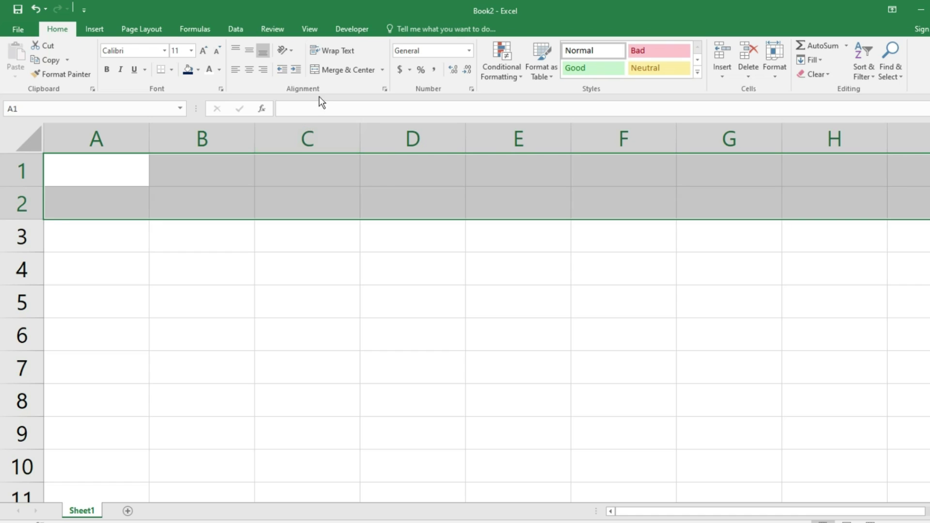
pyautogui.click(341, 71)
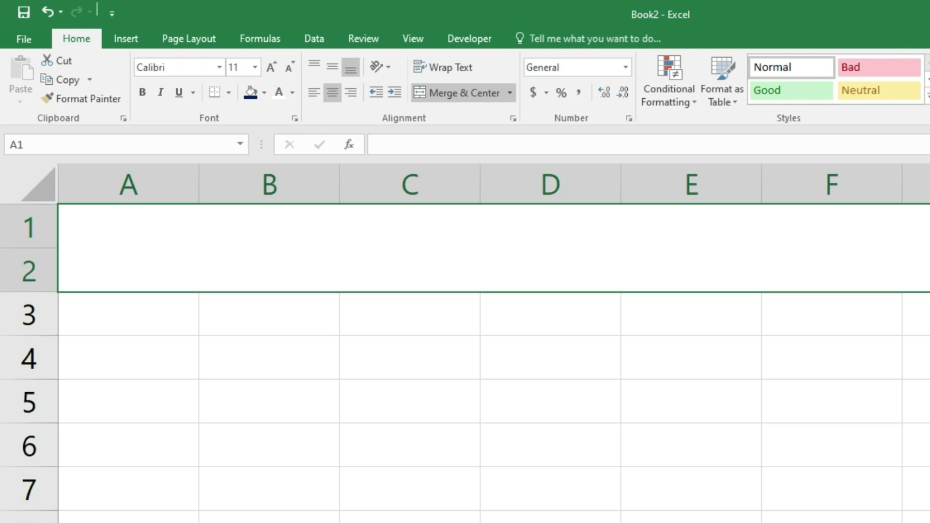
pyautogui.write('KVC COMP')
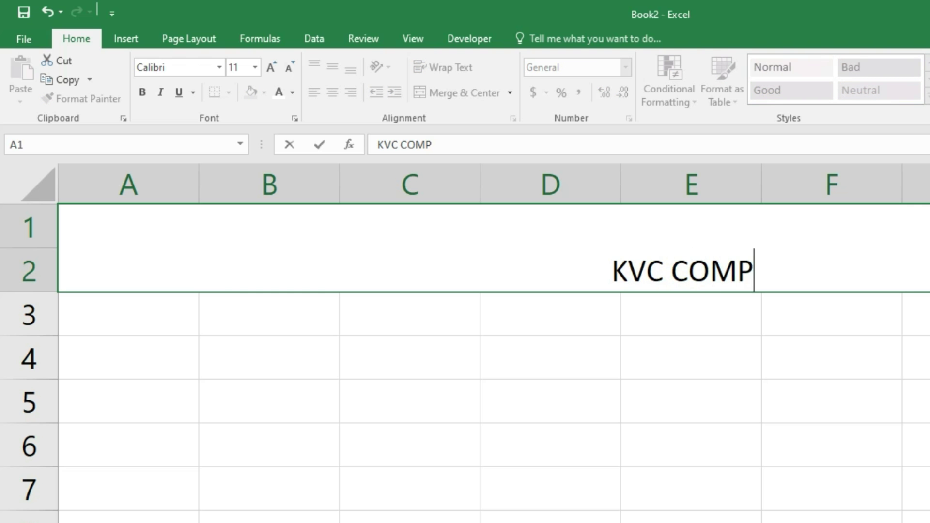
pyautogui.write('UTER & ELECTRONICS')
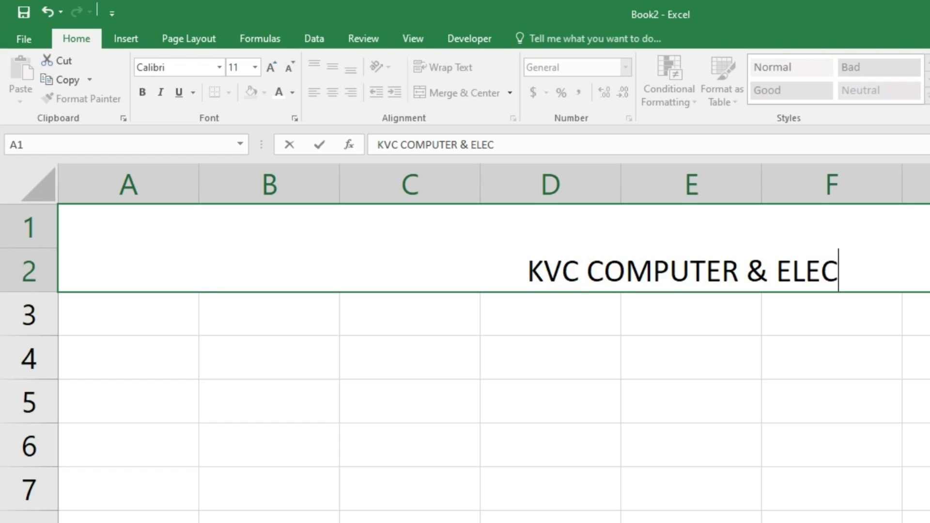
pyautogui.press('Return')
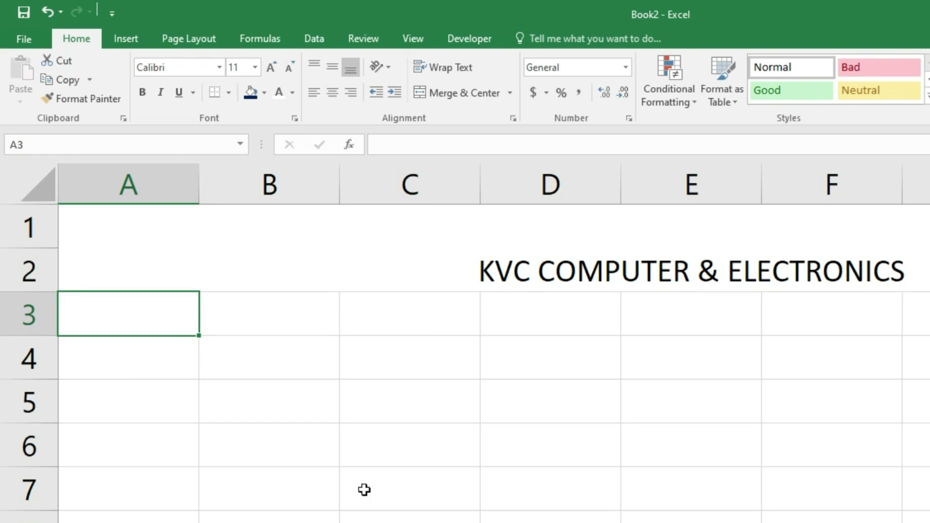
# - Merge row 3 across A–H and enter the shop's address line
pyautogui.moveTo(130, 319); pyautogui.dragTo(929, 320)
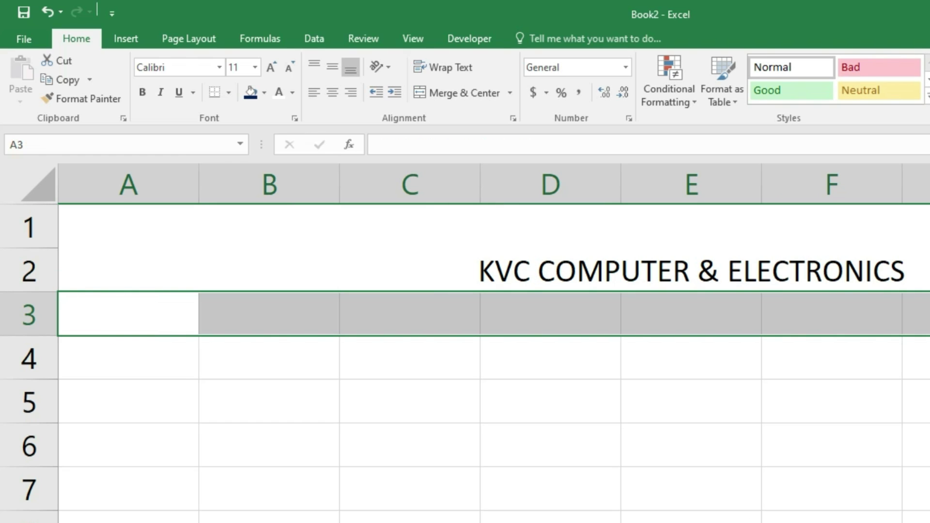
pyautogui.click(467, 92)
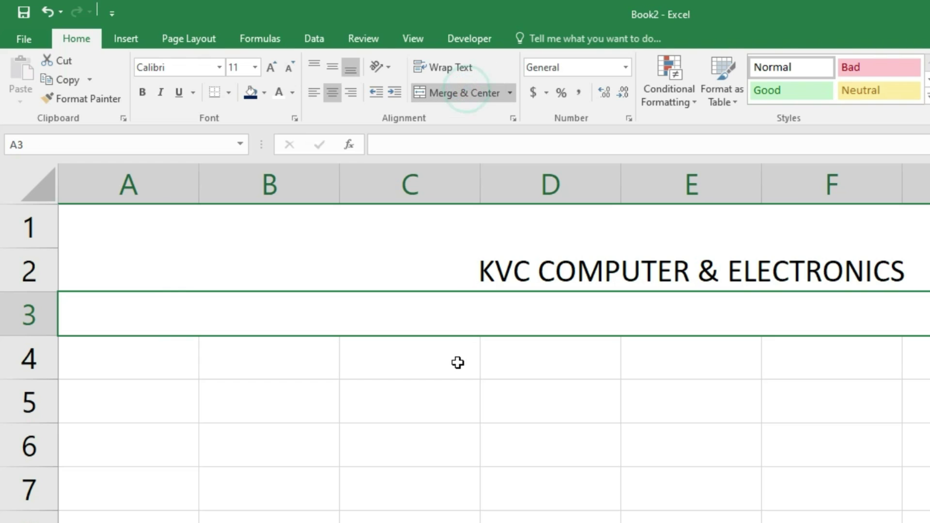
pyautogui.write('B')
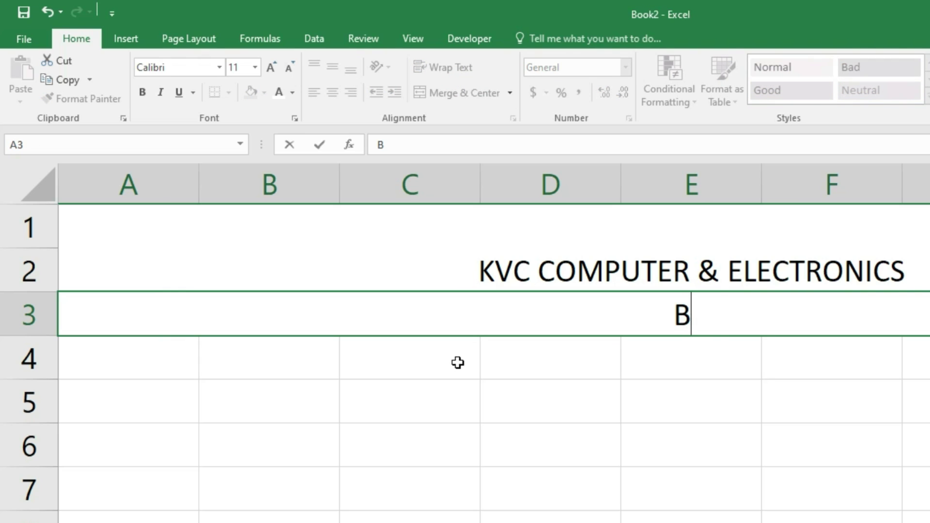
pyautogui.write('AROLA')
pyautogui.press('BackSpace')
pyautogui.press('BackSpace')
pyautogui.press('BackSpace')
pyautogui.press('BackSpace')
pyautogui.press('BackSpace')
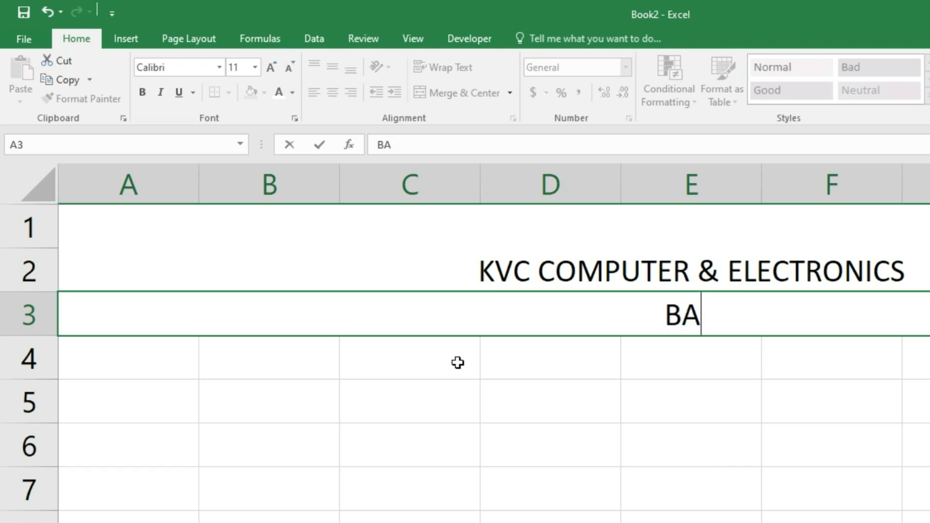
pyautogui.write('arola')
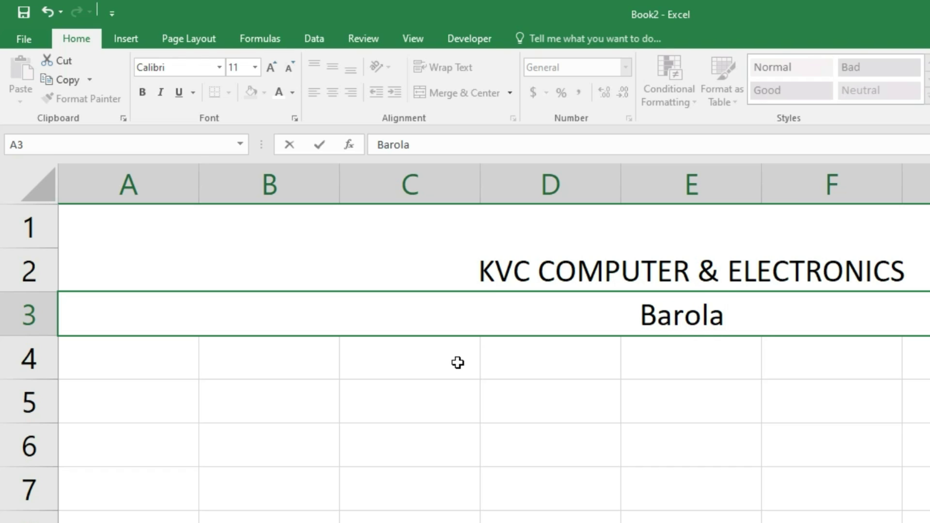
pyautogui.write(', Sector-49, Noida UP')
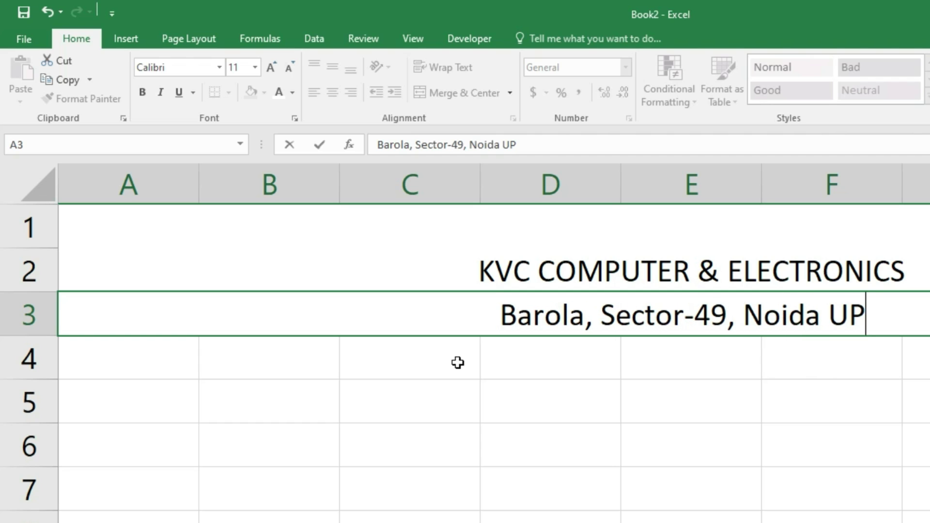
pyautogui.write(' 201301')
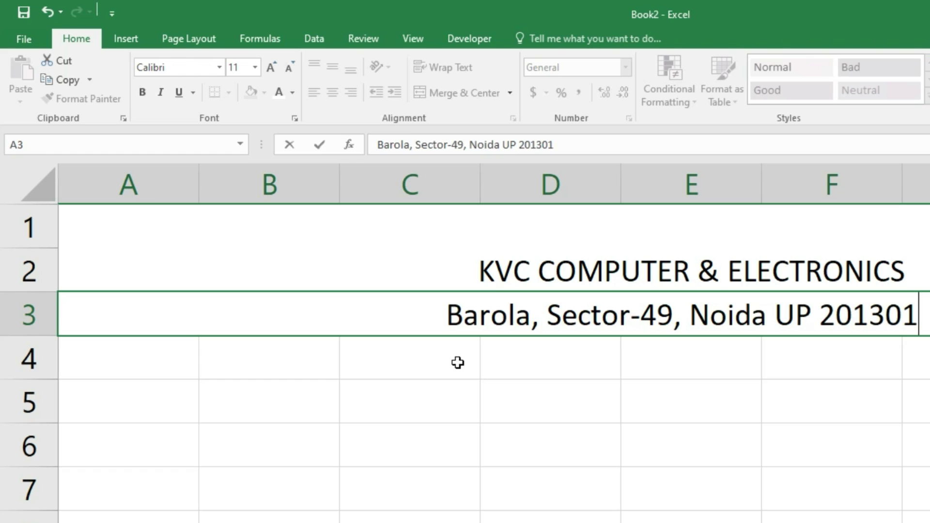
pyautogui.press('Return')
# - Merge and centre row 4 with the heading 'Bill Entry of Customers'
pyautogui.hotkey('shift', 'Right')
pyautogui.hotkey('shift', 'Right')
pyautogui.hotkey('shift', 'Right')
pyautogui.hotkey('shift', 'Right')
pyautogui.hotkey('shift', 'Right')
pyautogui.hotkey('shift', 'Right')
pyautogui.hotkey('shift', 'Right')
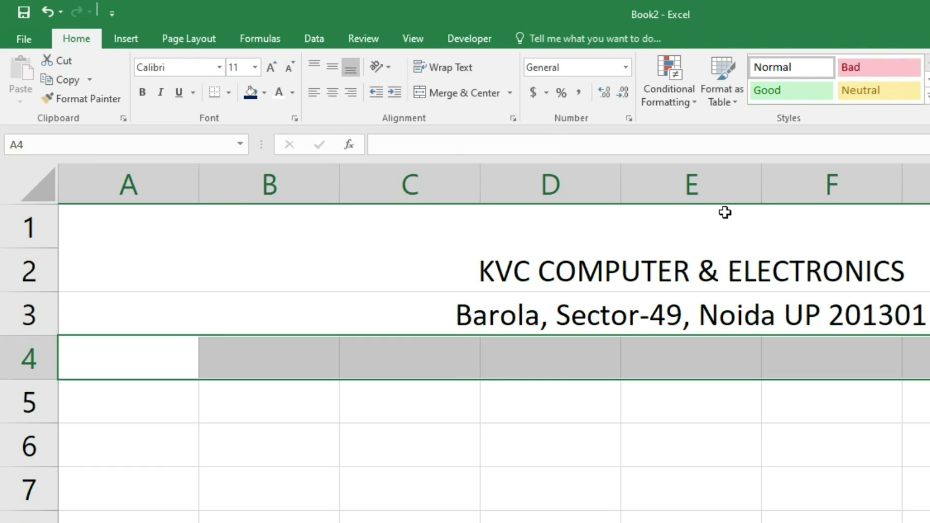
pyautogui.click(456, 93)
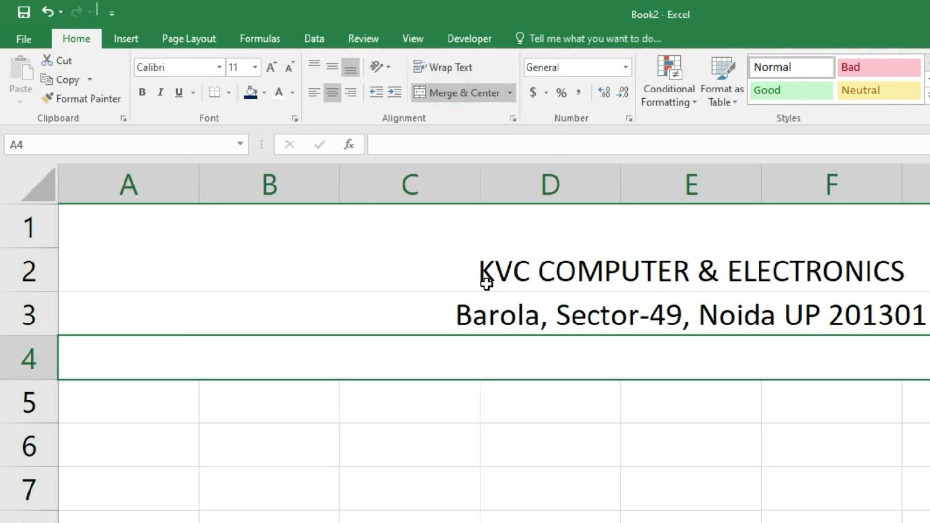
pyautogui.write('Bill en')
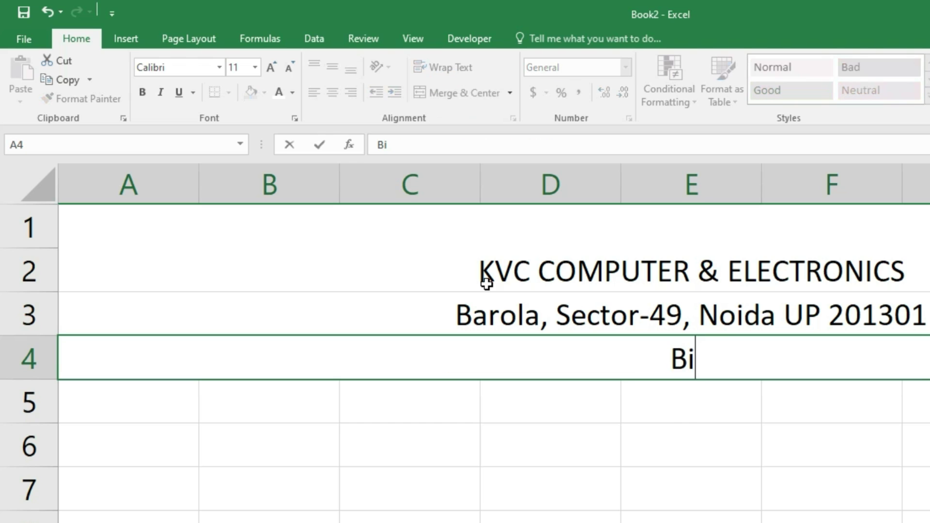
pyautogui.press('BackSpace')
pyautogui.press('BackSpace')
pyautogui.write('Entry of Customers')
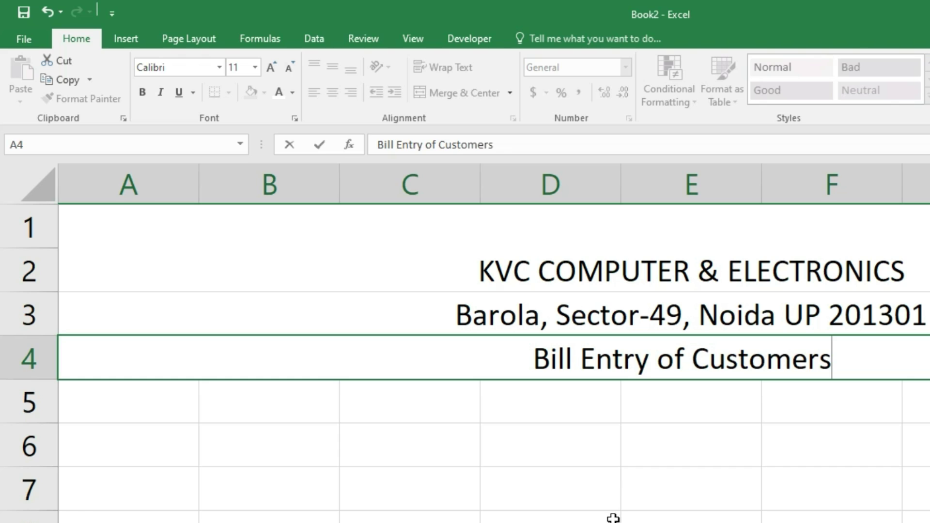
pyautogui.click(614, 477)
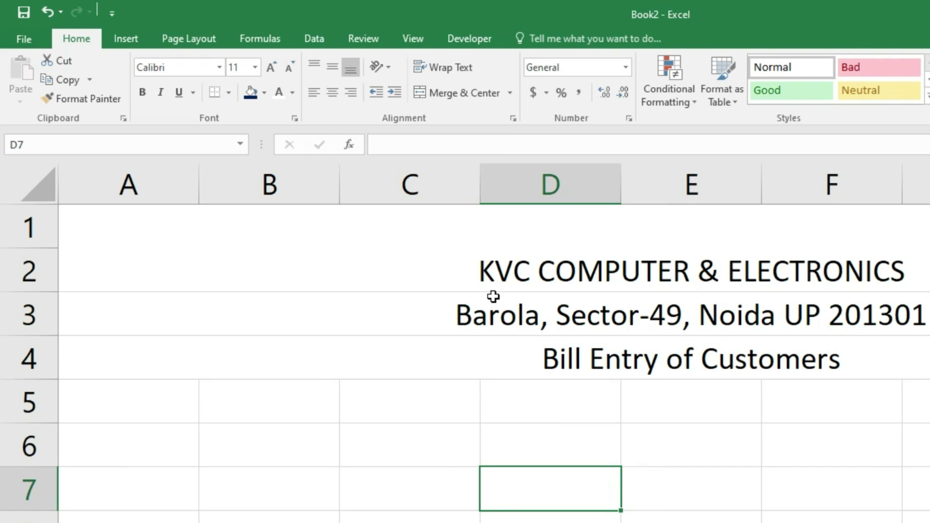
# - Apply All Borders to the four header rows
pyautogui.moveTo(643, 261); pyautogui.dragTo(626, 369)
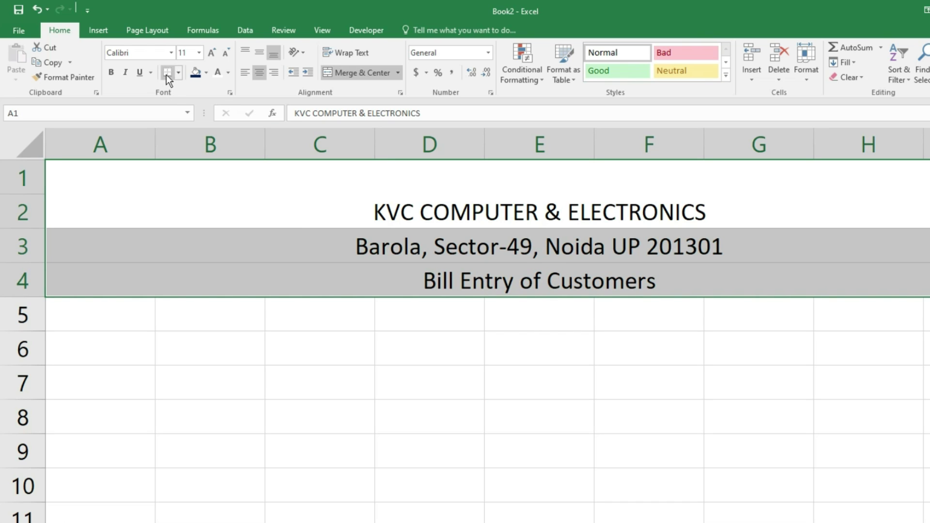
pyautogui.click(179, 71)
pyautogui.click(199, 185)
pyautogui.click(437, 373)
# - Make the company title size 20, bold, with a green fill
pyautogui.click(441, 201)
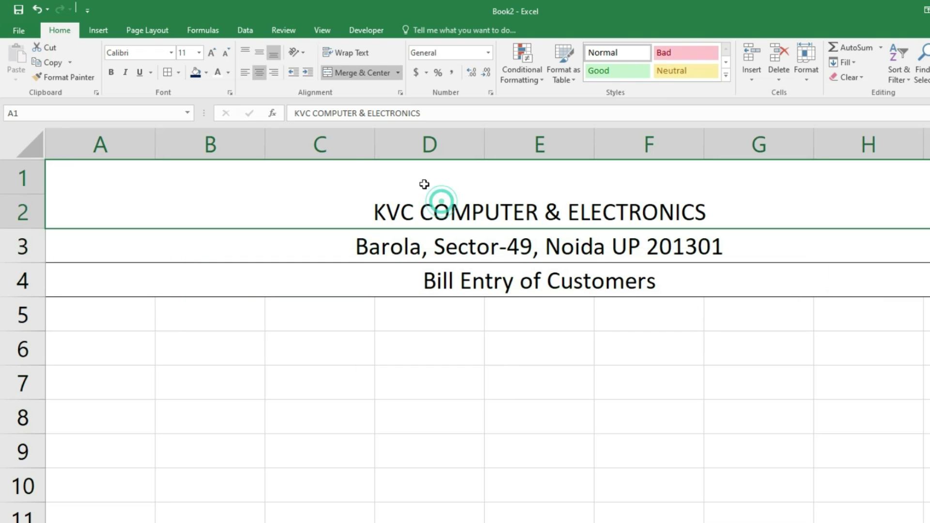
pyautogui.click(214, 52)
pyautogui.click(214, 51)
pyautogui.click(214, 52)
pyautogui.click(214, 51)
pyautogui.click(214, 51)
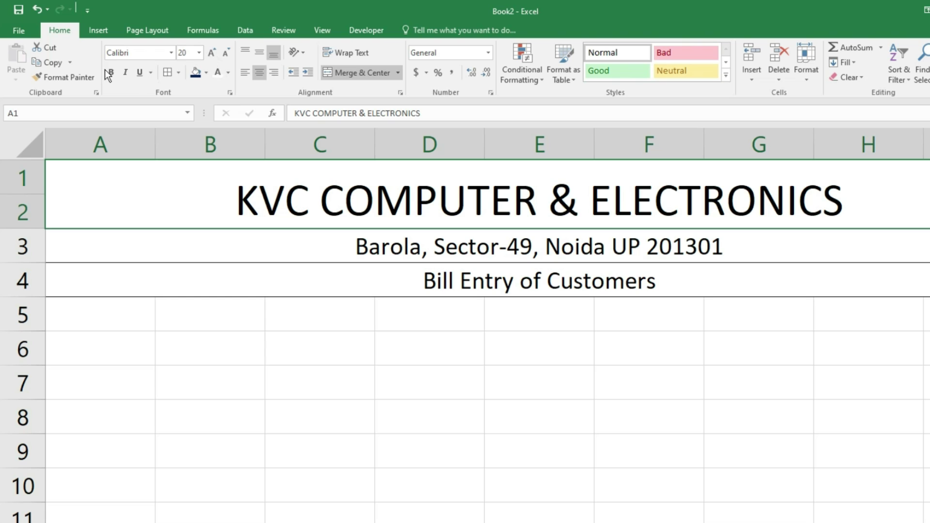
pyautogui.click(109, 72)
pyautogui.click(207, 73)
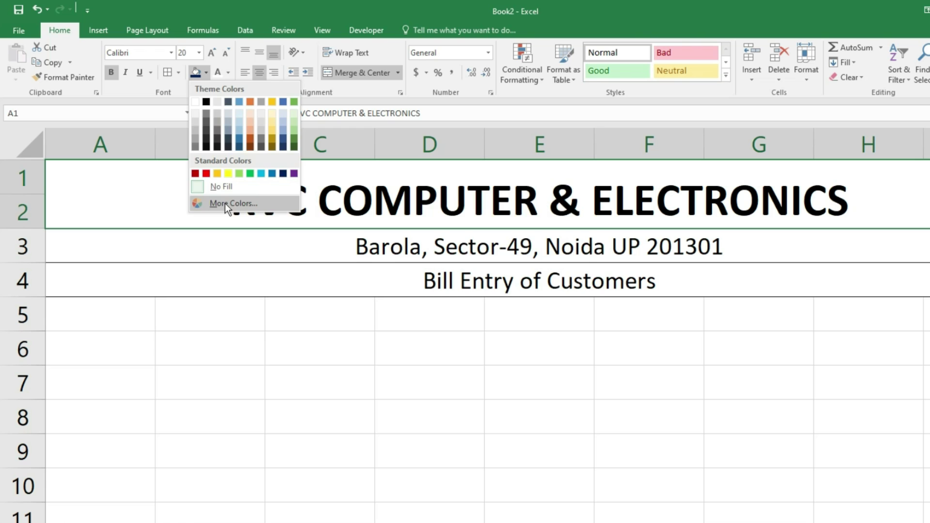
pyautogui.click(224, 203)
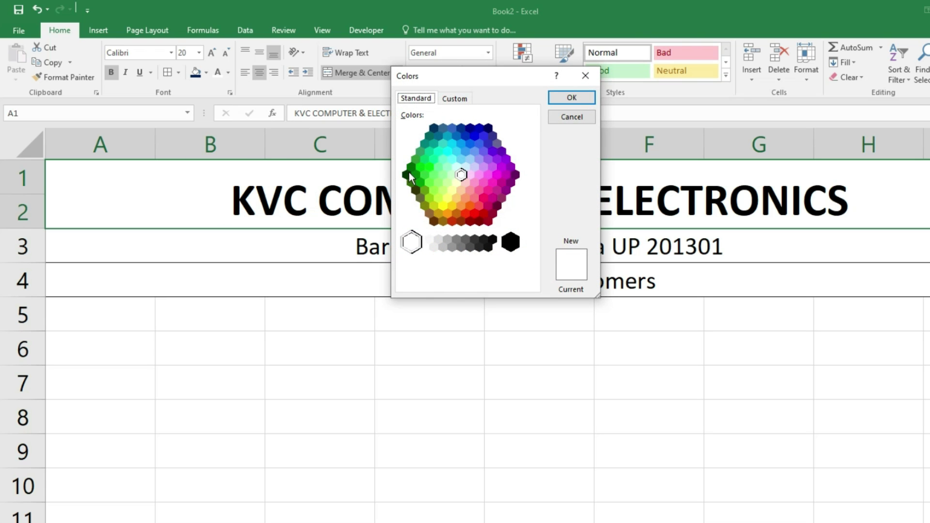
pyautogui.click(411, 168)
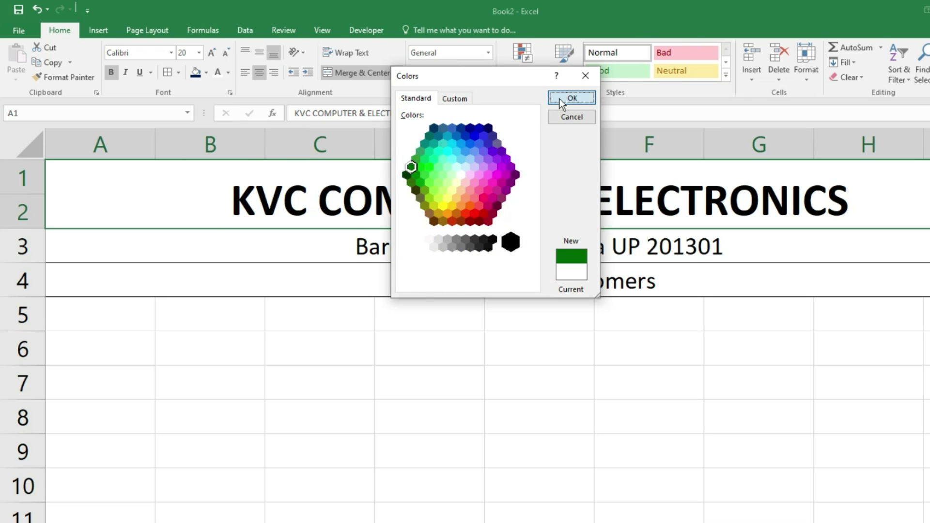
pyautogui.click(559, 98)
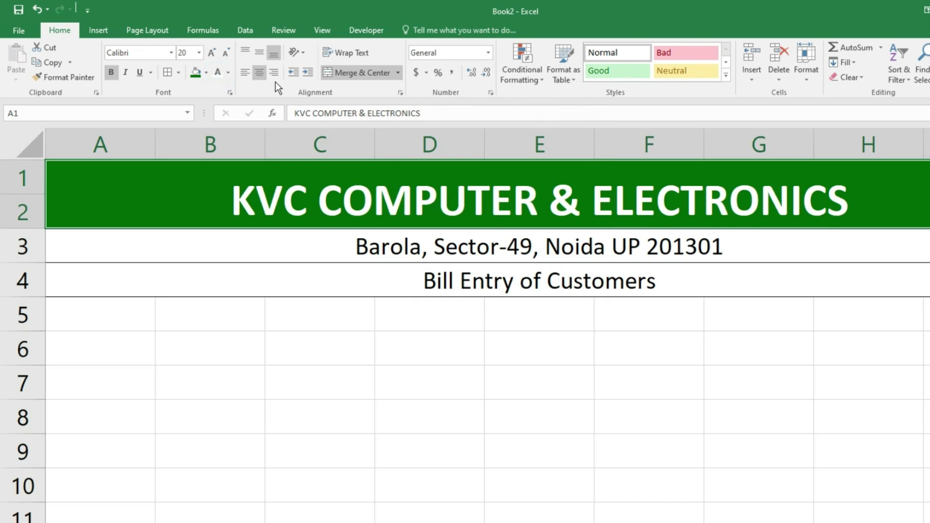
# - Fill the address row yellow and make it bold
pyautogui.click(312, 248)
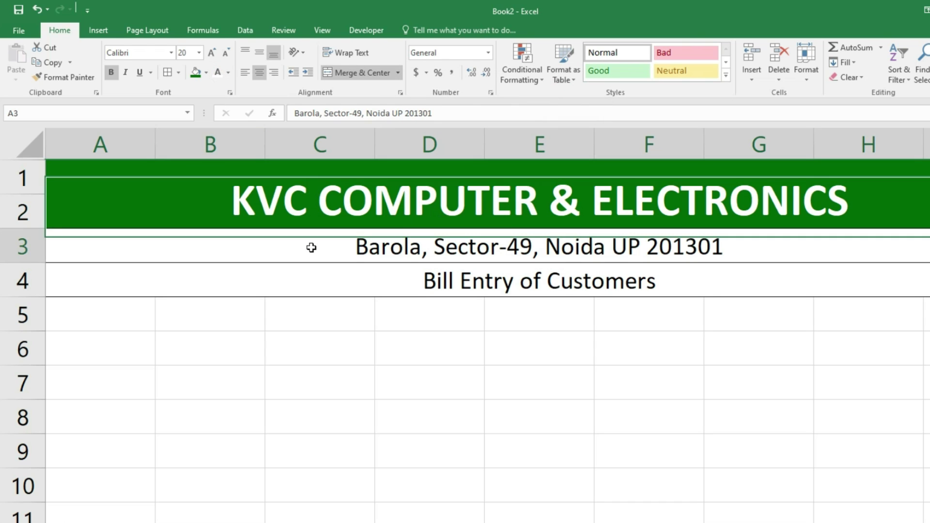
pyautogui.click(205, 72)
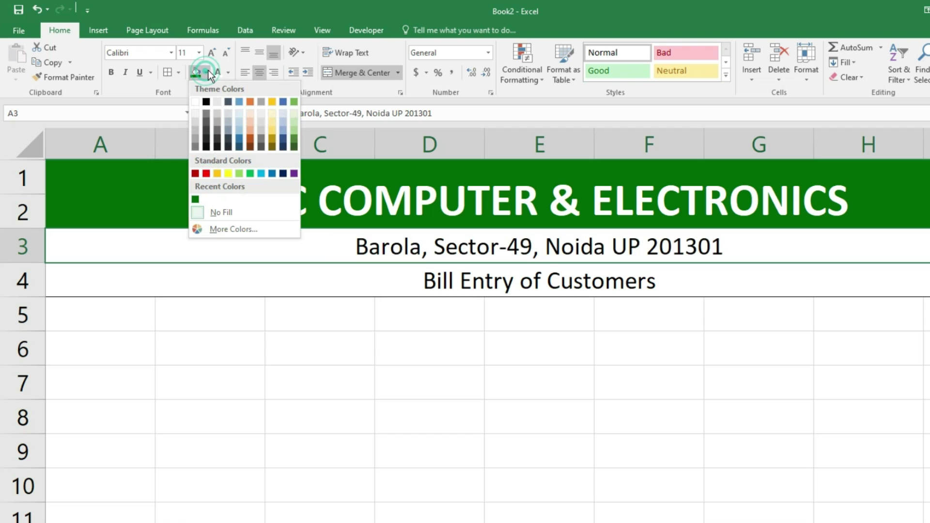
pyautogui.click(228, 173)
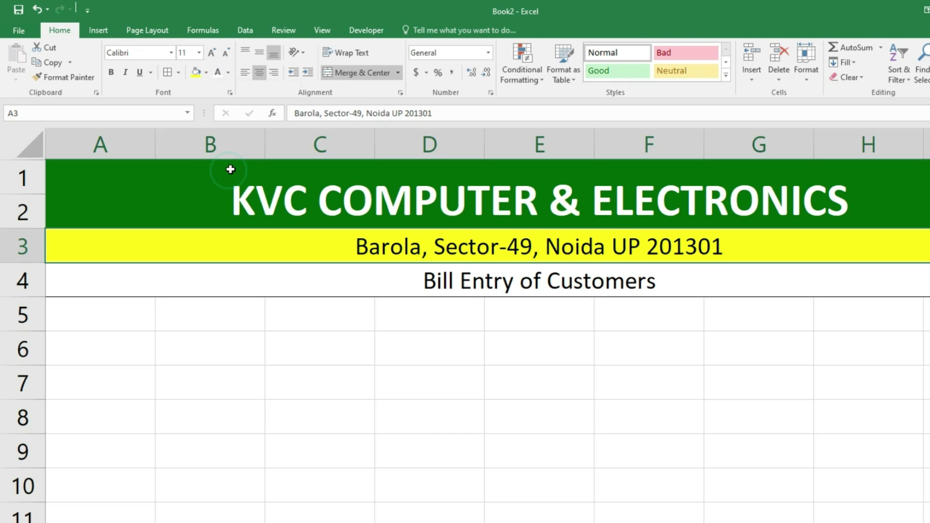
pyautogui.click(110, 73)
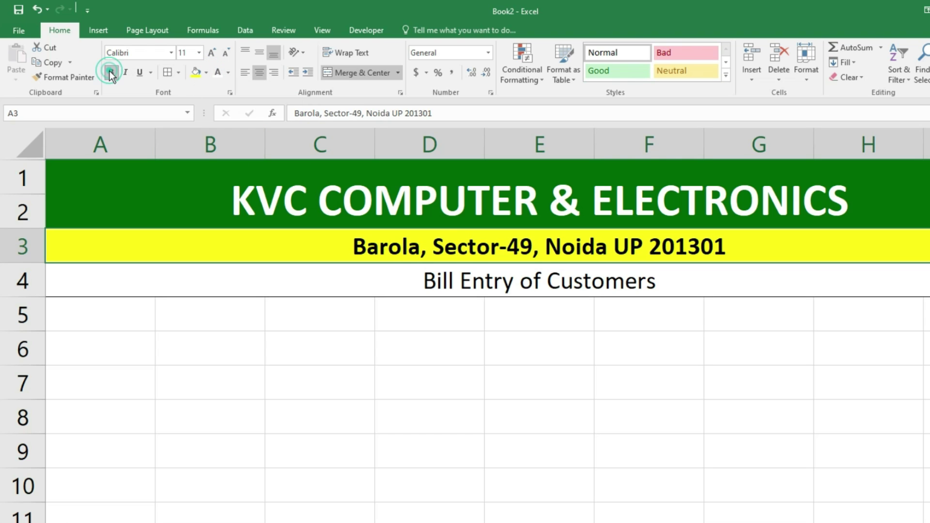
# - Fill the Bill Entry of Customers row light gold and make it bold
pyautogui.click(468, 288)
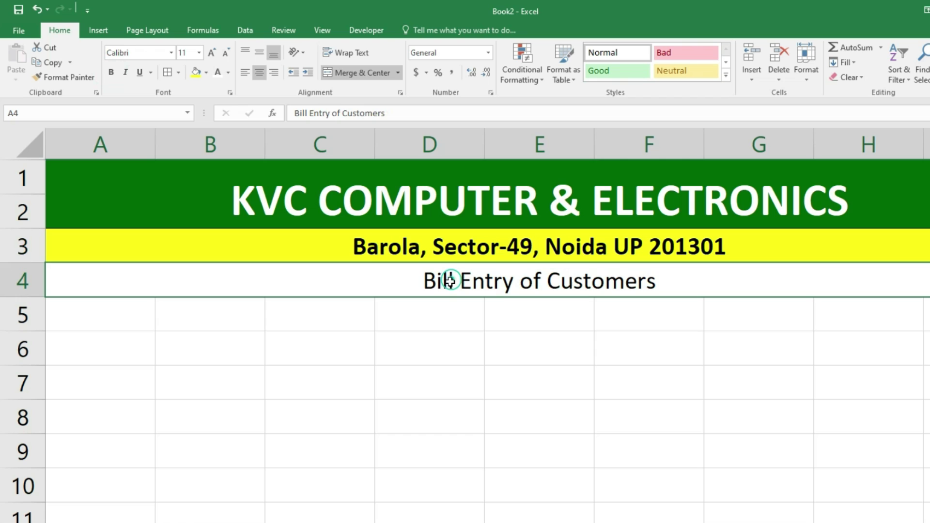
pyautogui.click(206, 72)
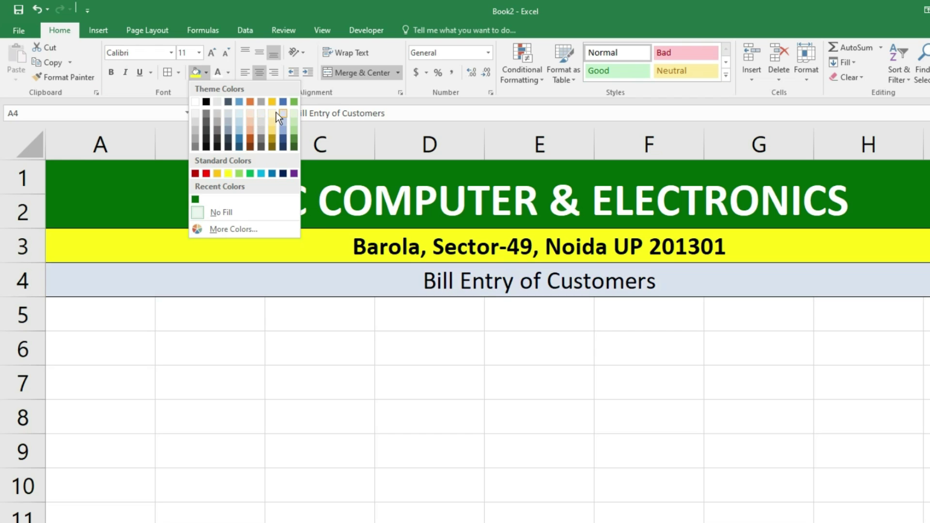
pyautogui.click(275, 112)
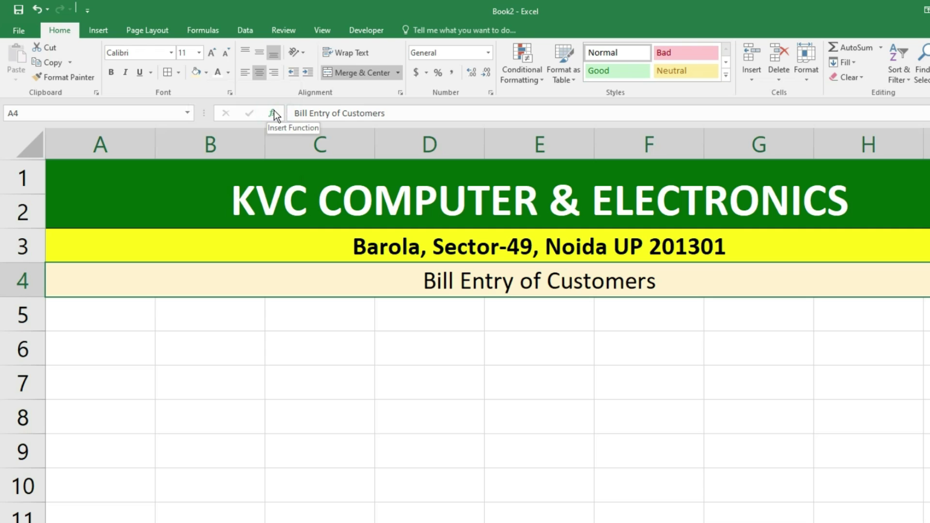
pyautogui.hotkey('ctrl', 'b')
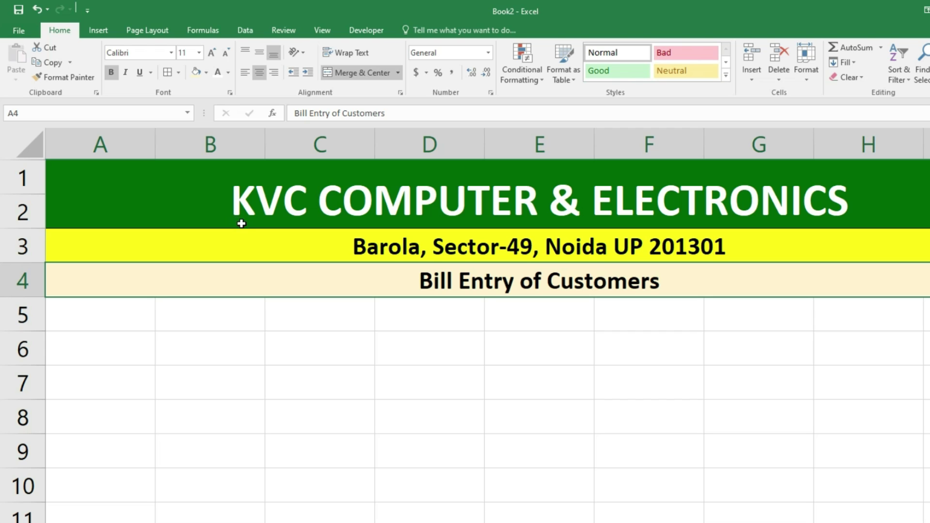
# - Merge columns B and C across each of rows 6–10 for the label cells
pyautogui.moveTo(222, 307); pyautogui.dragTo(368, 315)
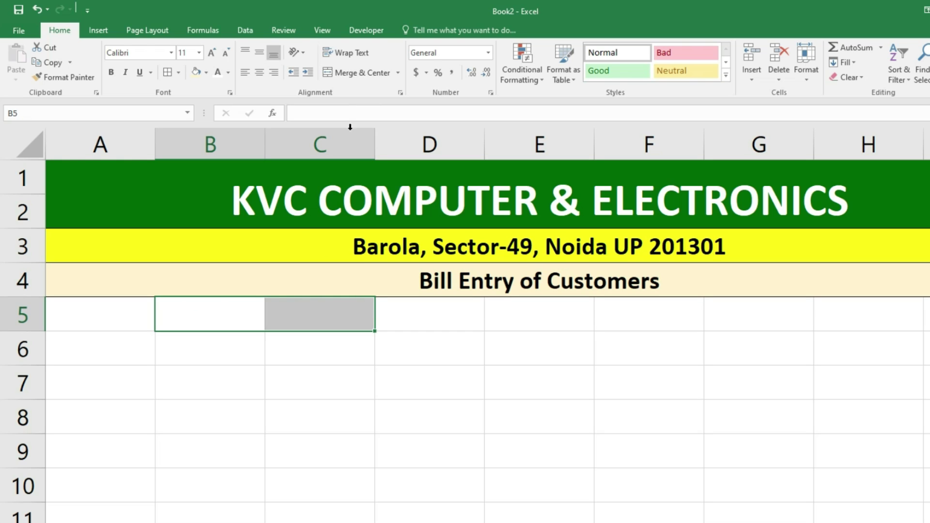
pyautogui.click(351, 75)
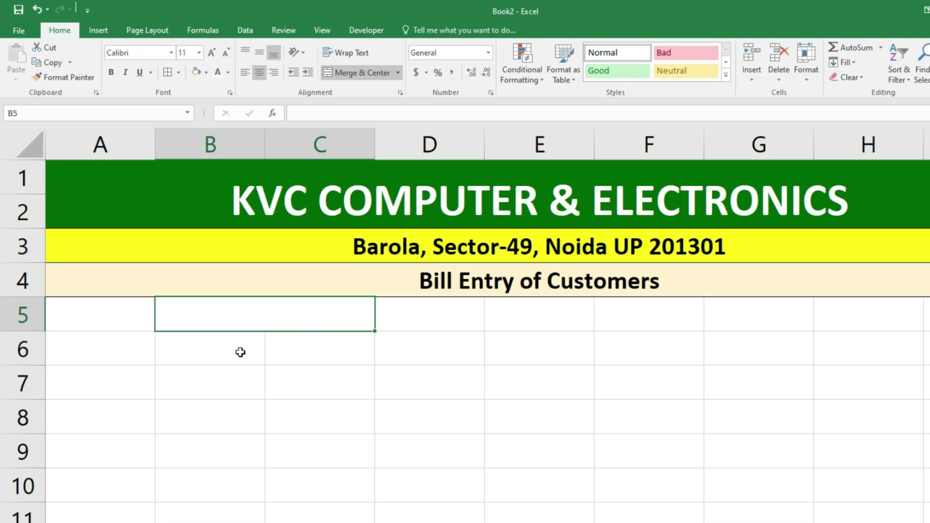
pyautogui.moveTo(301, 321); pyautogui.dragTo(299, 477)
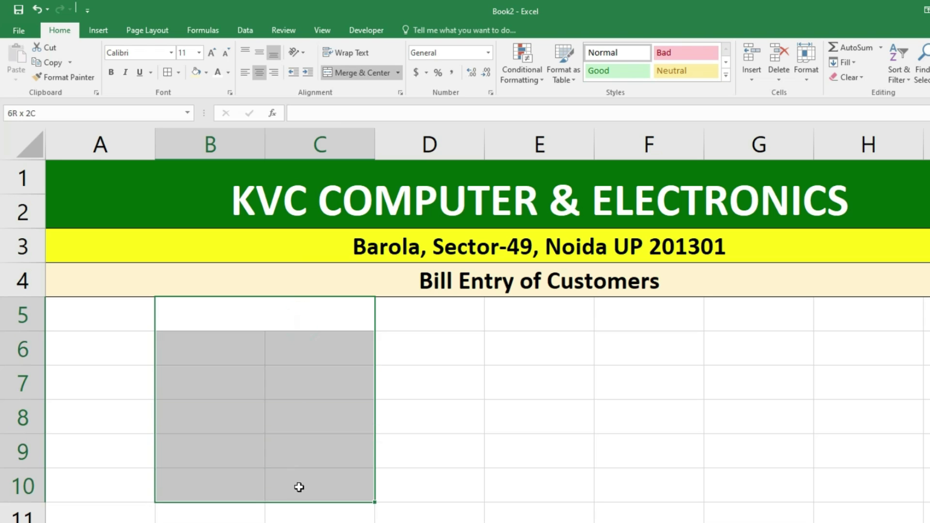
pyautogui.moveTo(231, 339); pyautogui.dragTo(305, 484)
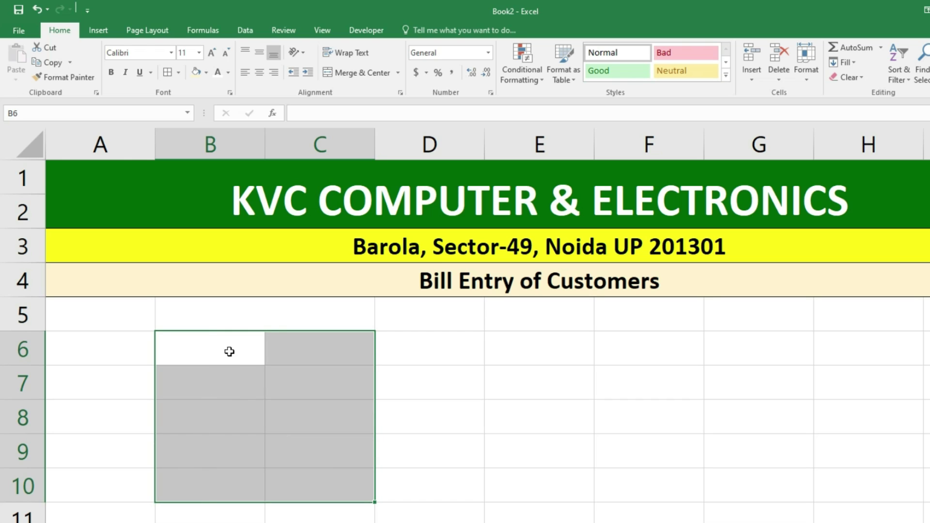
pyautogui.click(398, 73)
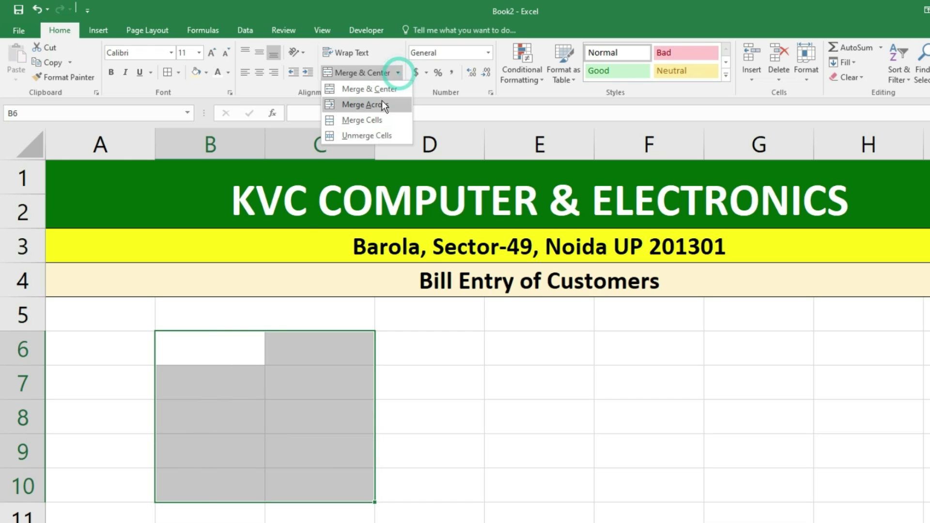
pyautogui.click(365, 103)
pyautogui.click(430, 378)
pyautogui.click(305, 317)
pyautogui.click(295, 349)
pyautogui.click(288, 382)
pyautogui.click(279, 418)
pyautogui.click(270, 448)
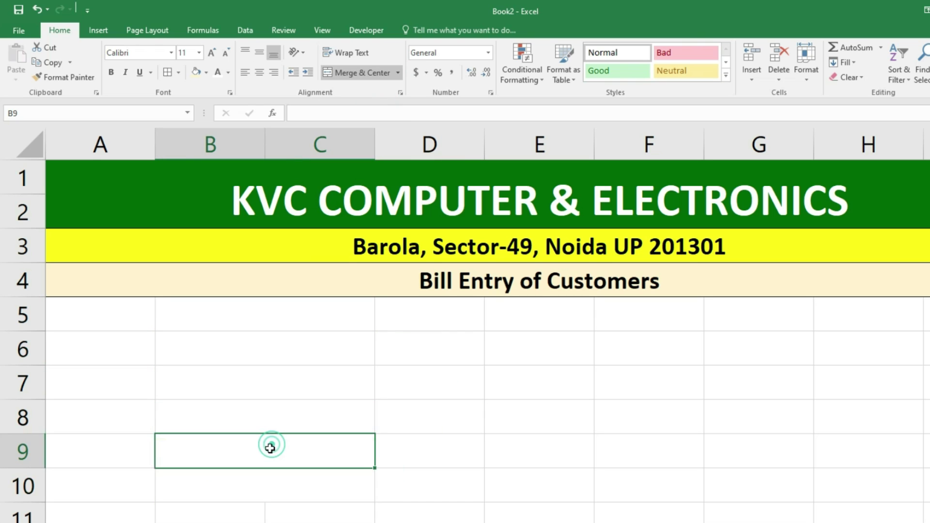
pyautogui.click(270, 486)
# - Merge D6:F10 across so each row has one entry box
pyautogui.moveTo(477, 349); pyautogui.dragTo(670, 489)
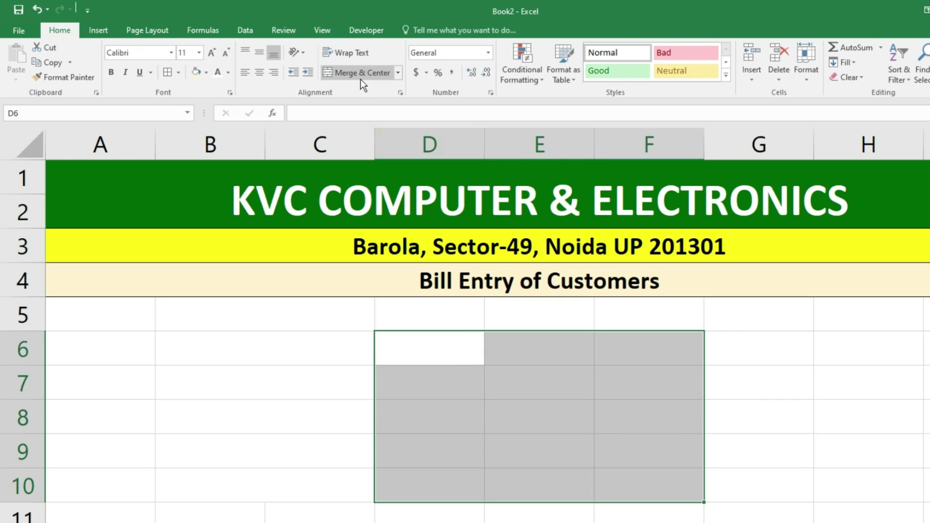
pyautogui.click(397, 75)
pyautogui.click(380, 111)
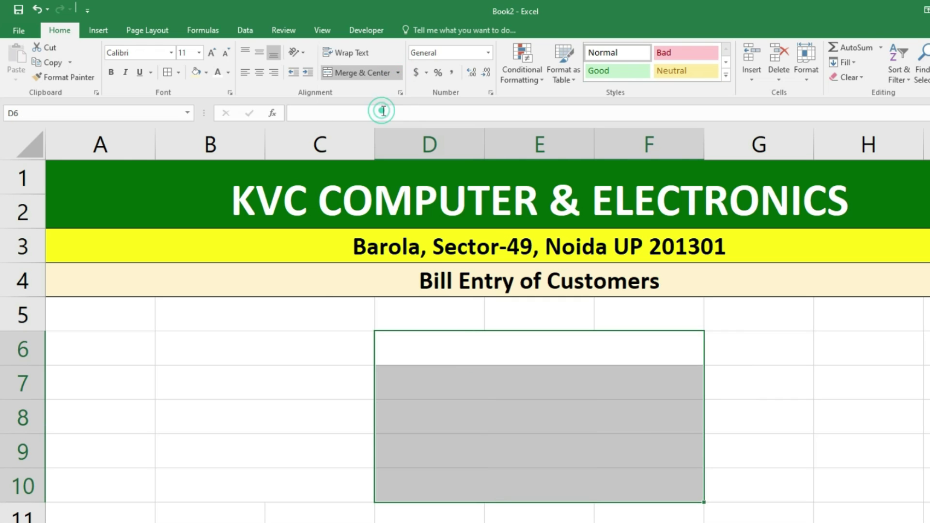
# - Apply All Borders to the form area B6:F10
pyautogui.moveTo(286, 348); pyautogui.dragTo(513, 469)
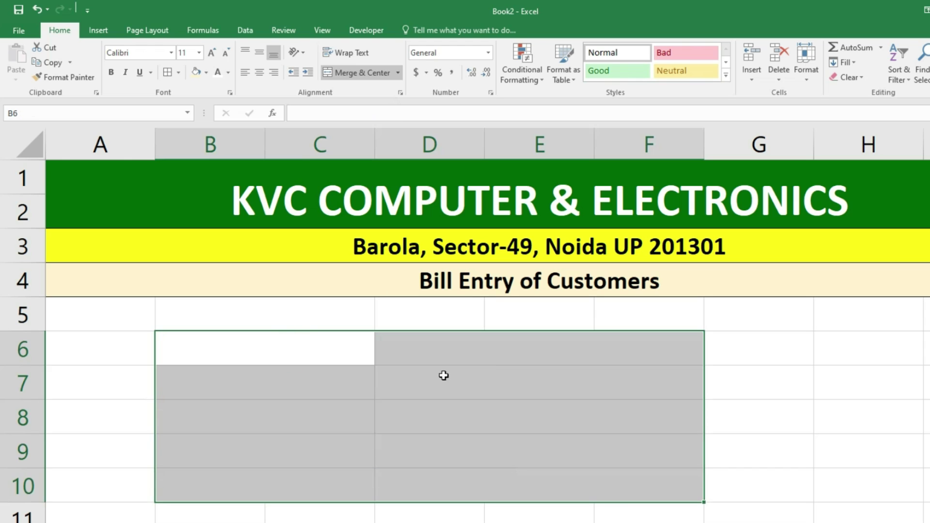
pyautogui.click(167, 73)
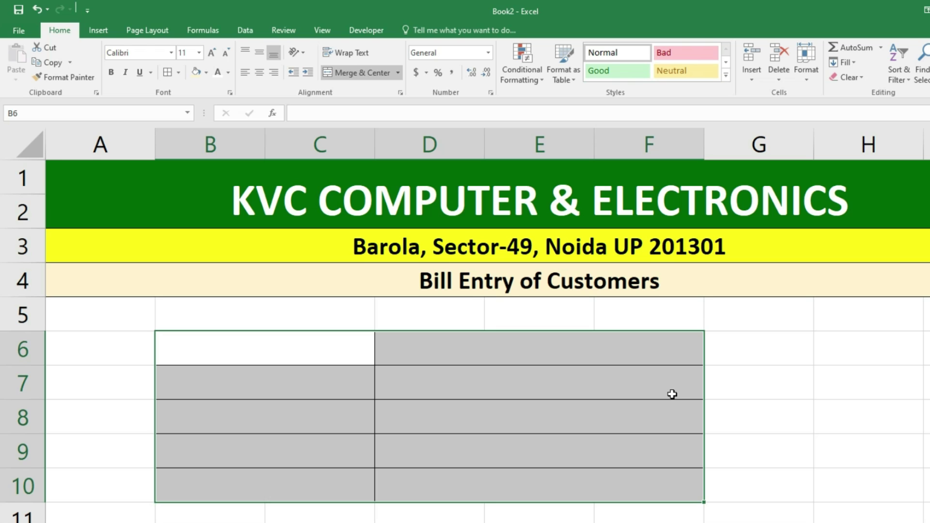
pyautogui.click(226, 351)
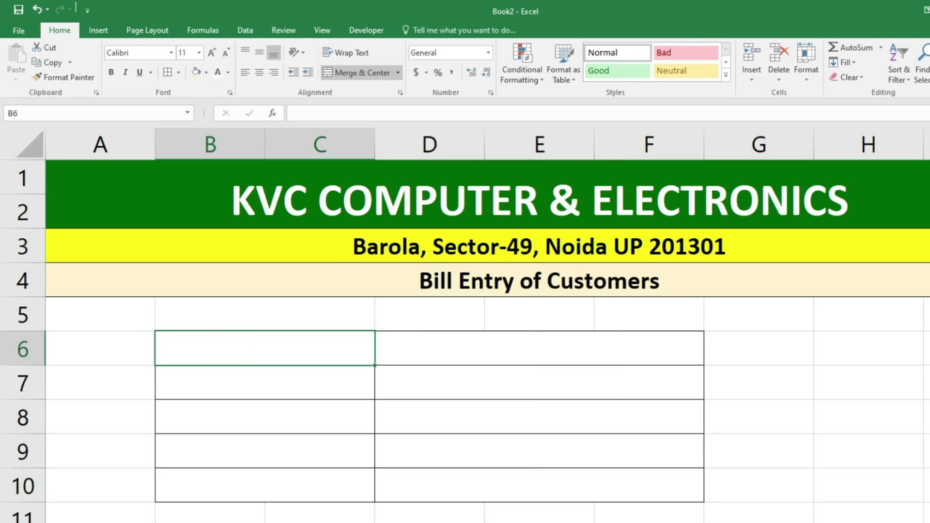
# - Type labels Invoice No., Customer Name, Product Description, Amount Paid and Contact down column B
pyautogui.write('I')
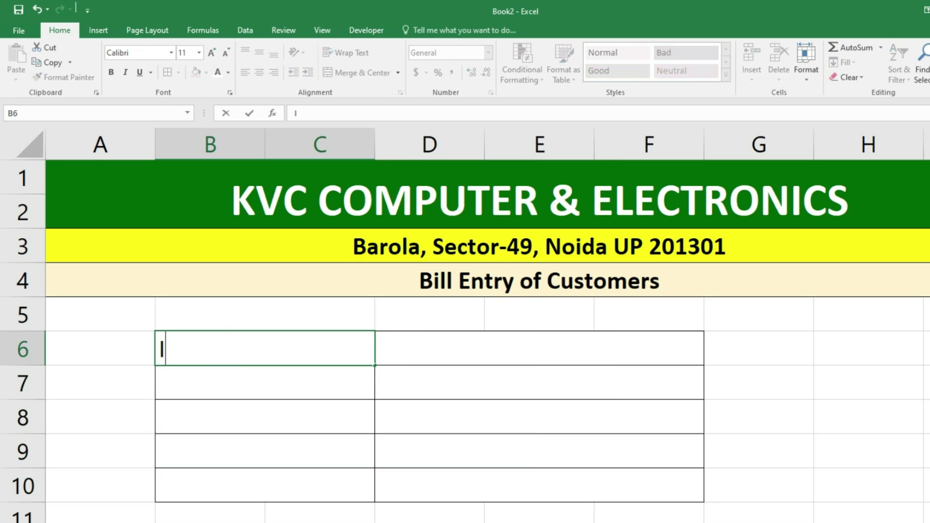
pyautogui.write('nvoice  No.')
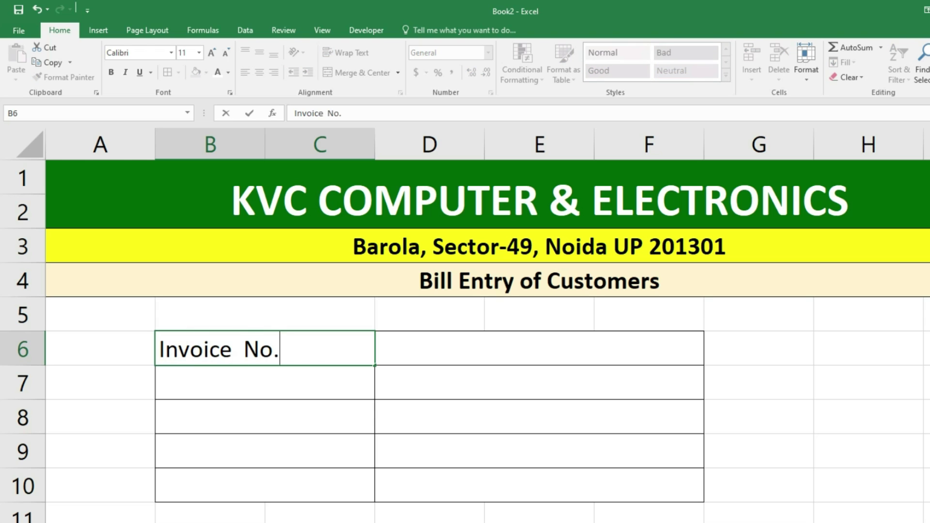
pyautogui.press('Return')
pyautogui.write('Cust')
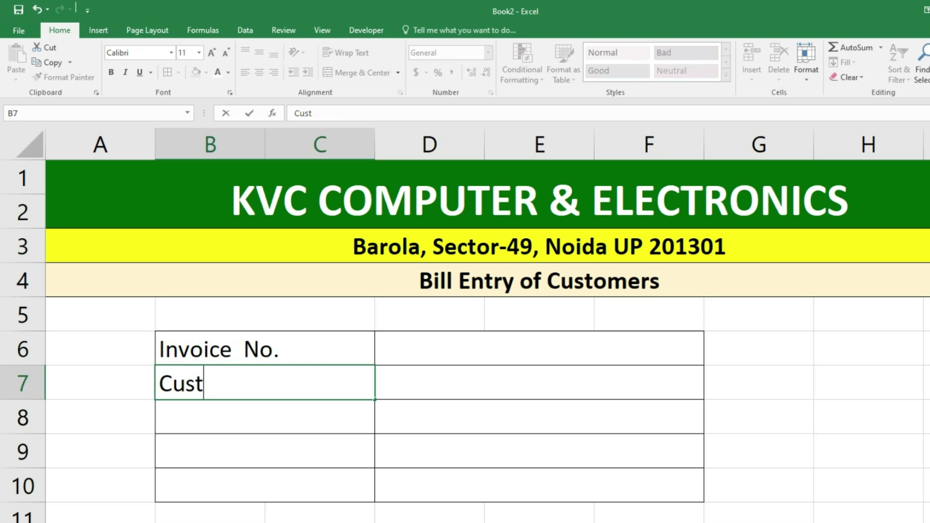
pyautogui.write('omer Name')
pyautogui.hotkey('ctrl', 'Return')
pyautogui.press('Return')
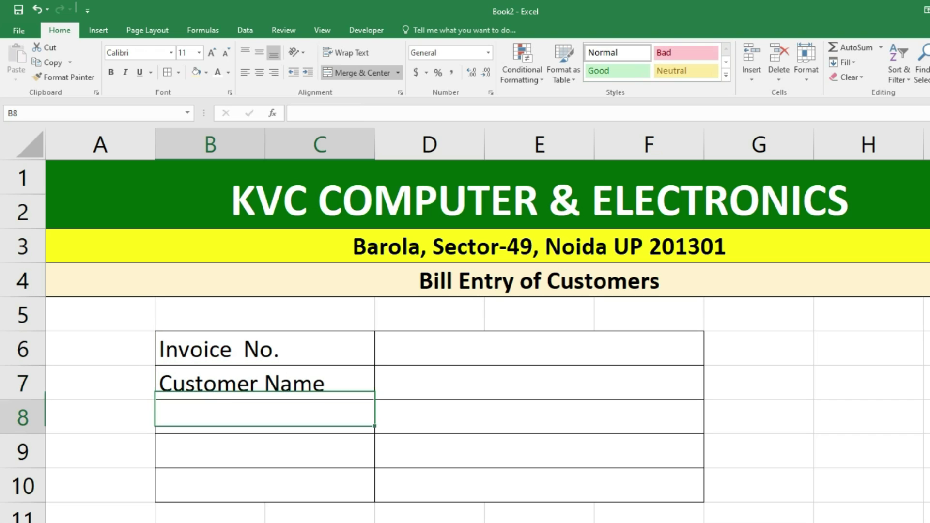
pyautogui.write('Pro')
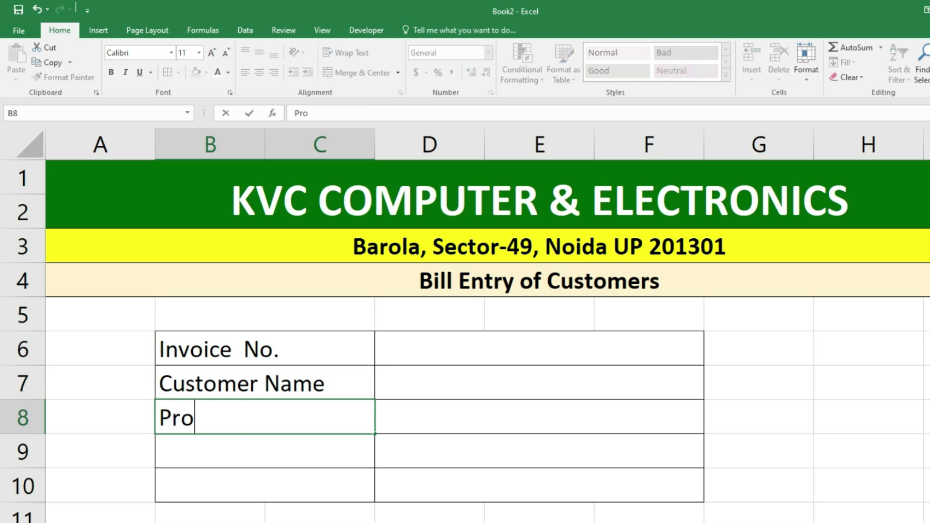
pyautogui.write('duct De')
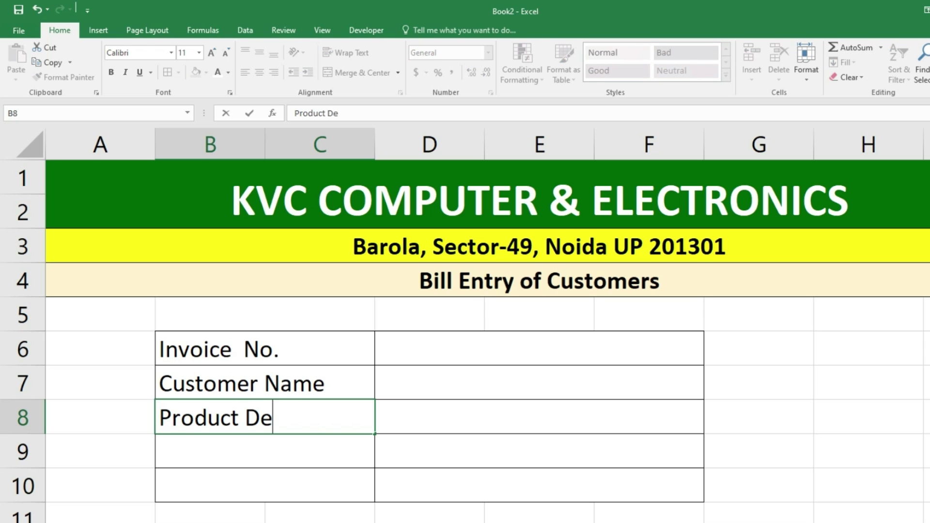
pyautogui.write('scription')
pyautogui.press('Return')
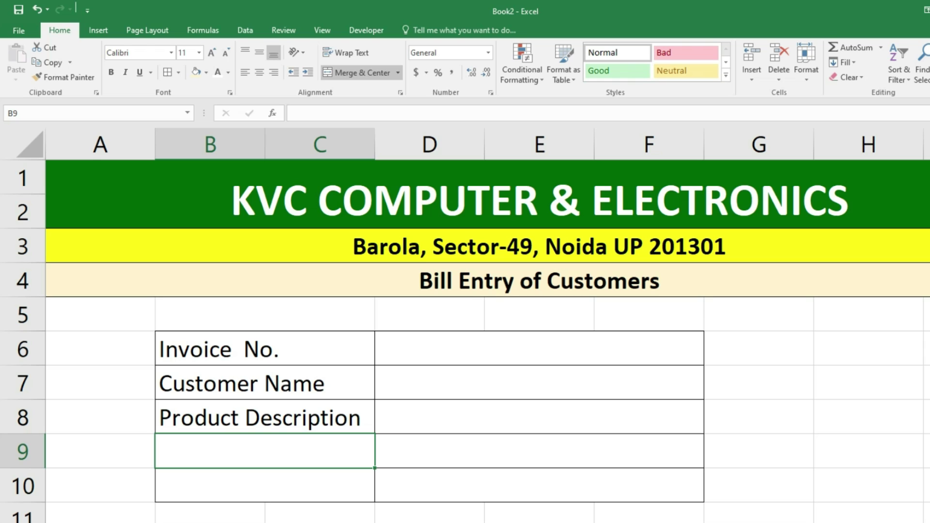
pyautogui.write('Amount')
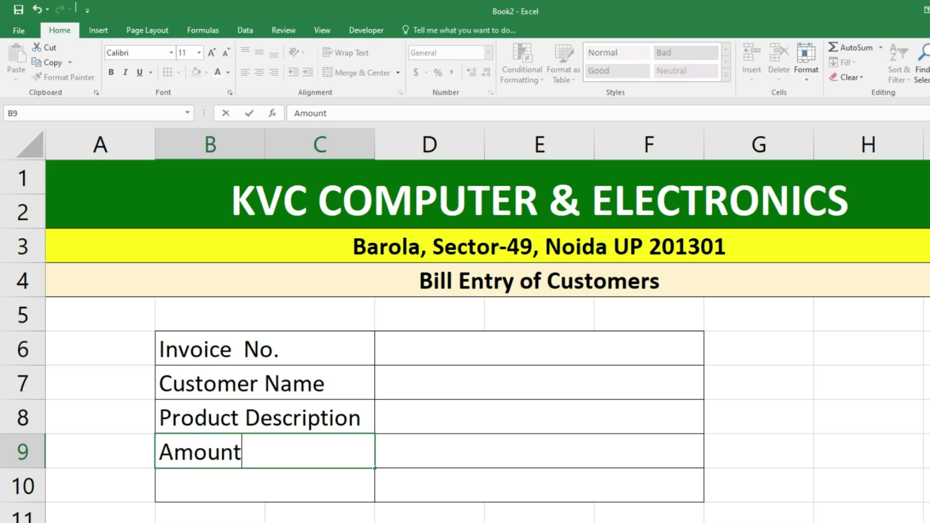
pyautogui.write(' Paid')
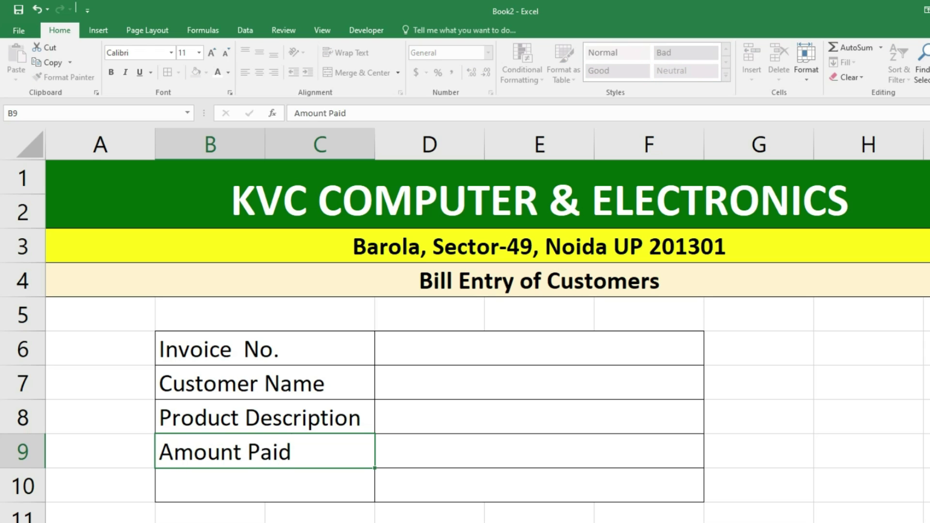
pyautogui.press('Return')
pyautogui.write('Contact')
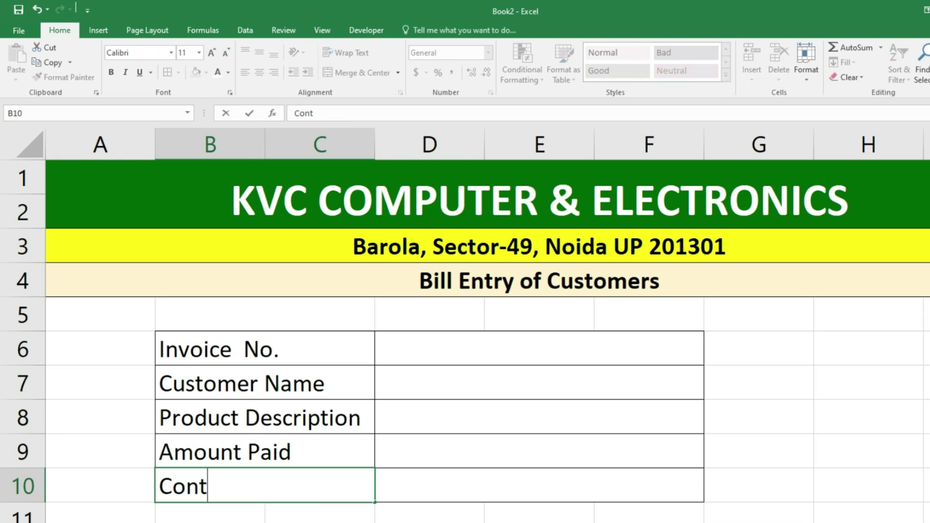
pyautogui.press('Return')
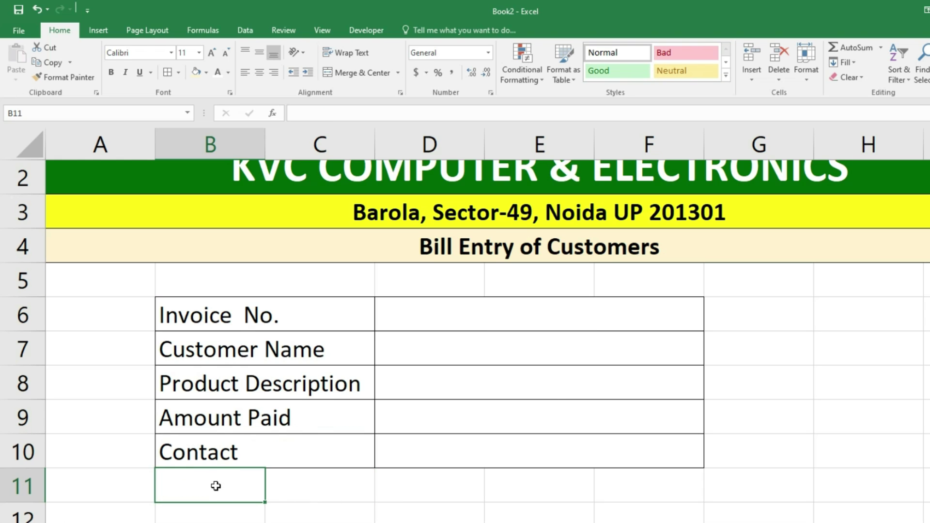
# - Merge B11:C11 and D11:F11 to add a sixth form row
pyautogui.moveTo(216, 483); pyautogui.dragTo(309, 484)
pyautogui.click(339, 73)
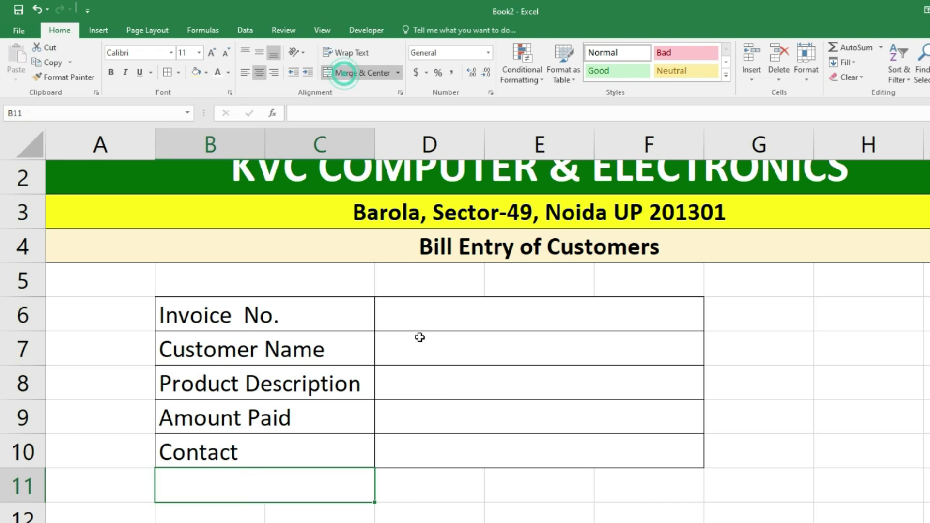
pyautogui.moveTo(416, 491); pyautogui.dragTo(647, 499)
pyautogui.click(353, 73)
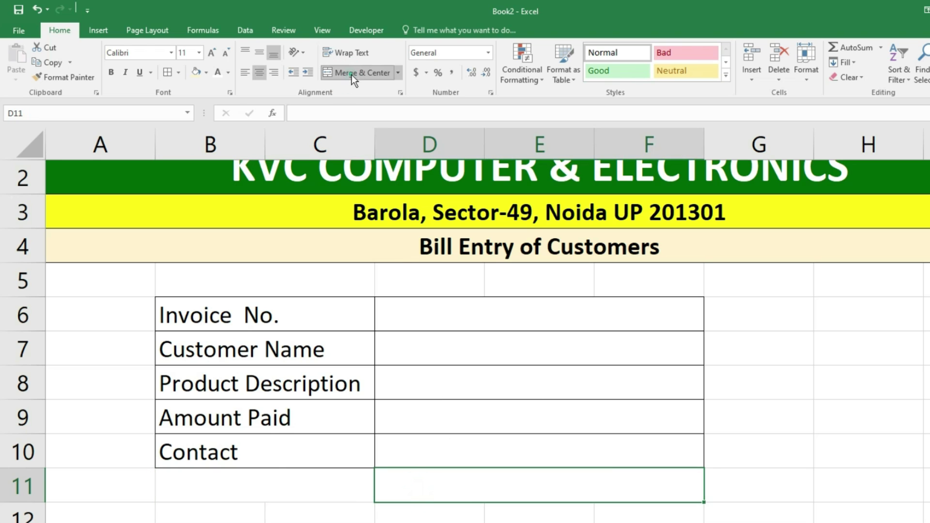
# - Relabel row 10 as Address and put Contact in row 11
pyautogui.click(281, 484)
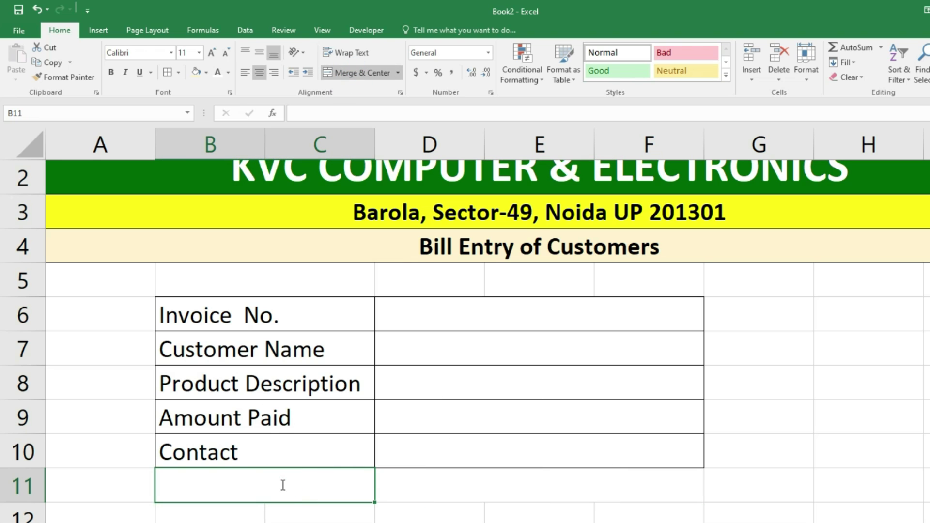
pyautogui.write('Address')
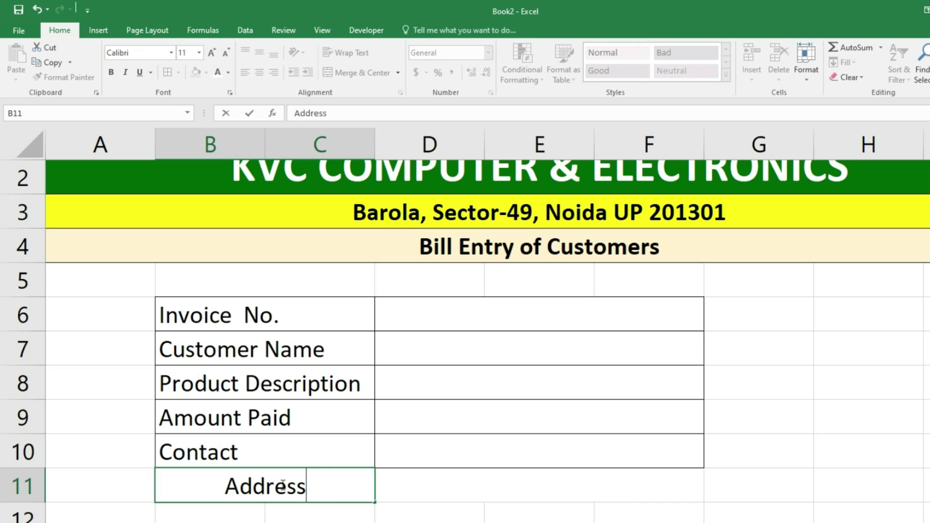
pyautogui.hotkey('ctrl', 'Return')
pyautogui.press('Up')
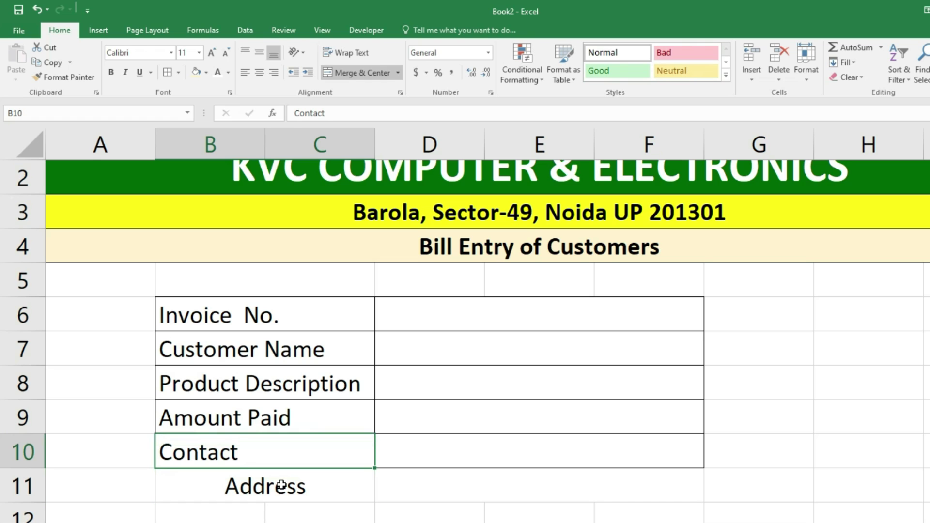
pyautogui.write('Addre')
pyautogui.hotkey('ctrl', 'Return')
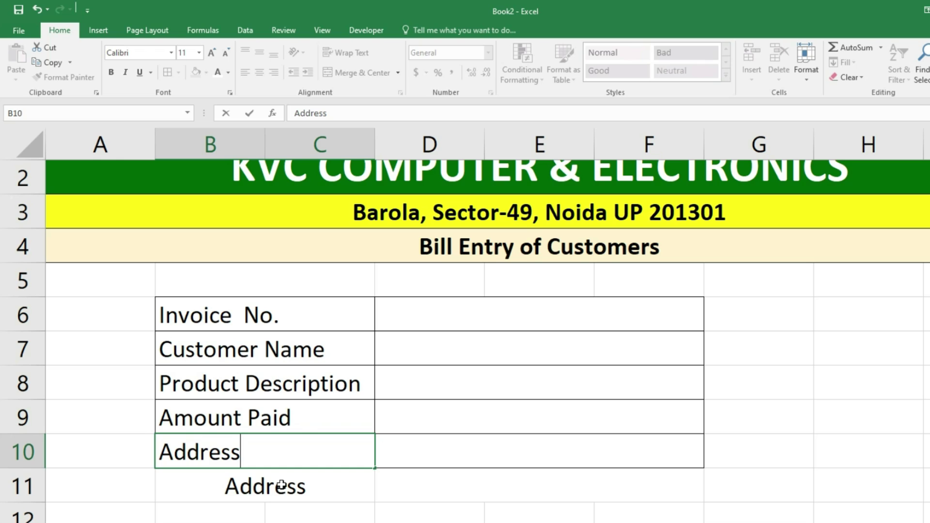
pyautogui.press('Down')
pyautogui.write('Contact')
pyautogui.hotkey('ctrl', 'Return')
pyautogui.press('Right')
# - Left-align and indent the labels in B6:F11 and drag the label column slightly wider
pyautogui.moveTo(249, 314); pyautogui.dragTo(566, 485)
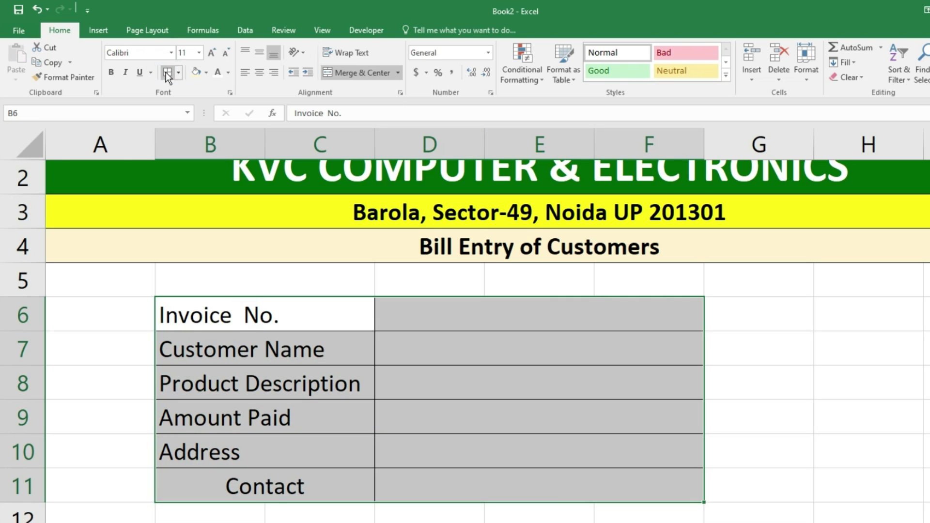
pyautogui.click(249, 73)
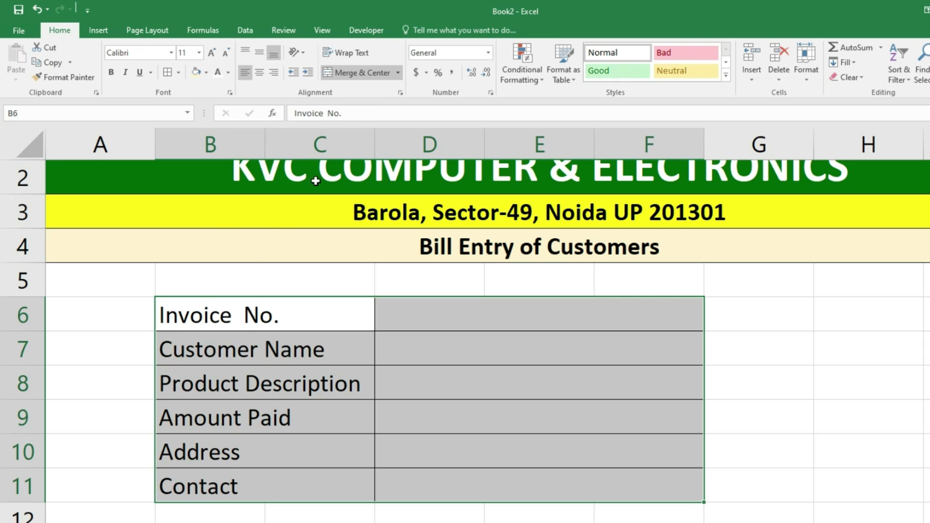
pyautogui.click(304, 74)
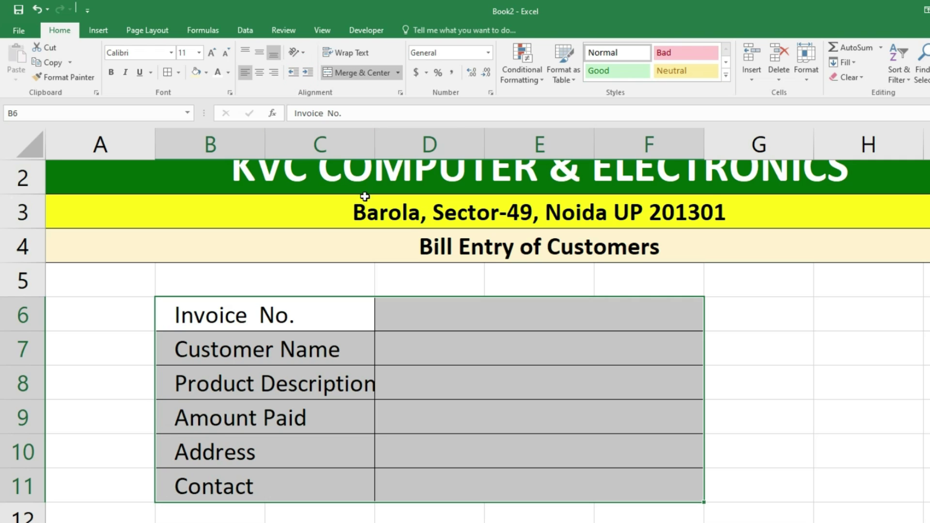
pyautogui.moveTo(375, 146); pyautogui.dragTo(396, 151)
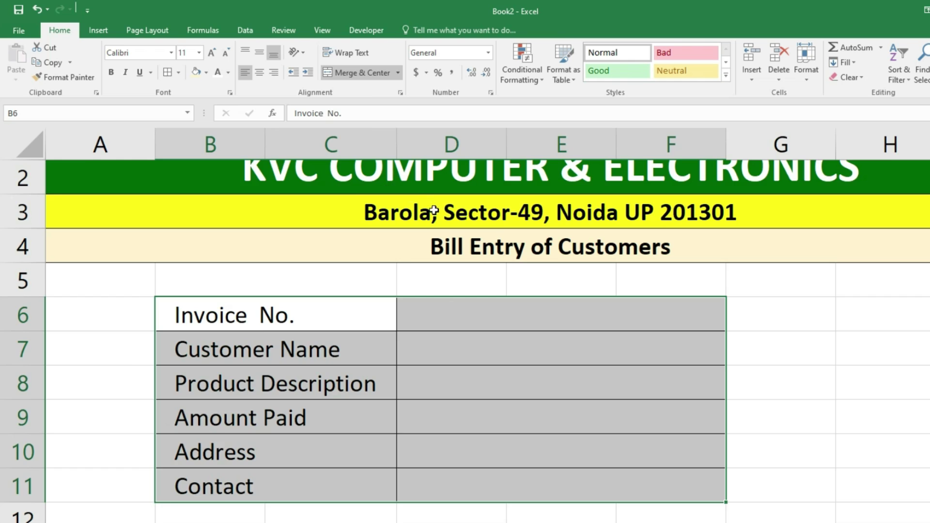
pyautogui.scroll(1, 408, 197)
pyautogui.moveTo(248, 334); pyautogui.dragTo(242, 500)
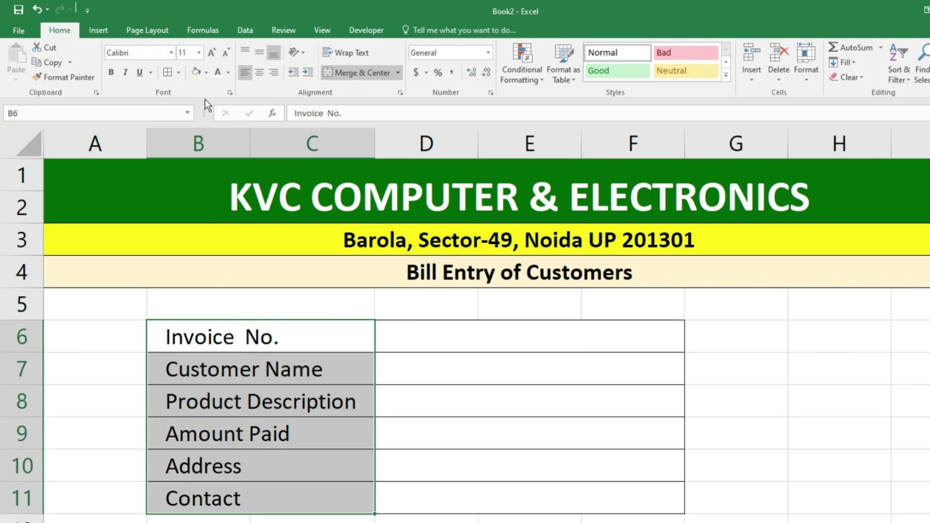
# - Set B6:C11 to dark navy fill with white Bahnschrift Condensed font
pyautogui.click(207, 73)
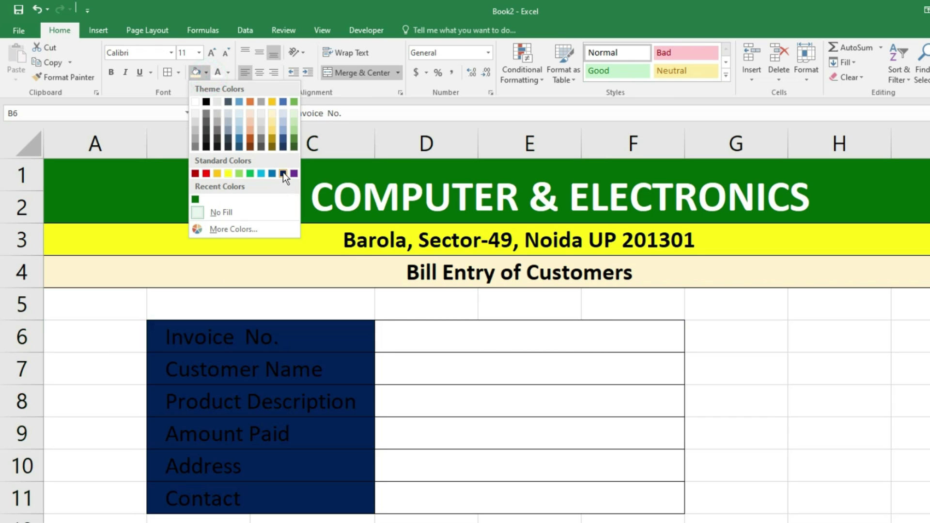
pyautogui.click(283, 173)
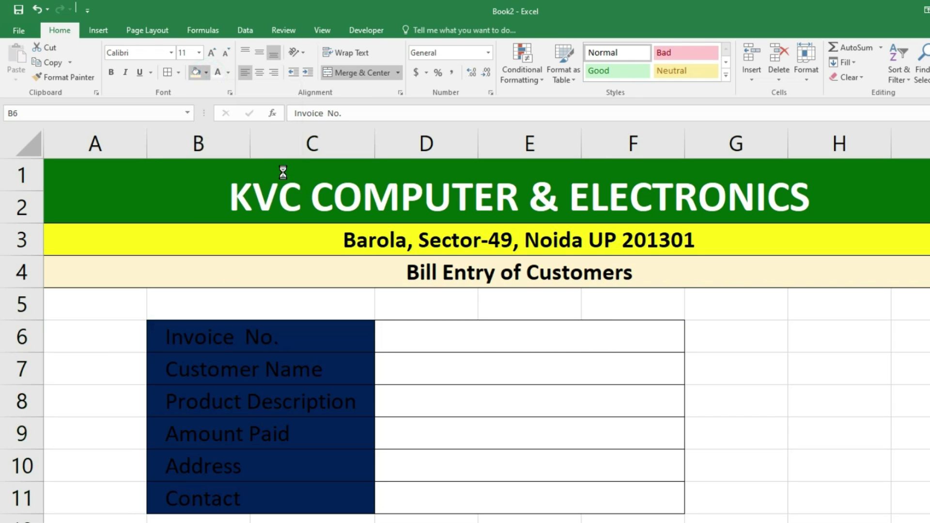
pyautogui.click(220, 72)
pyautogui.click(172, 52)
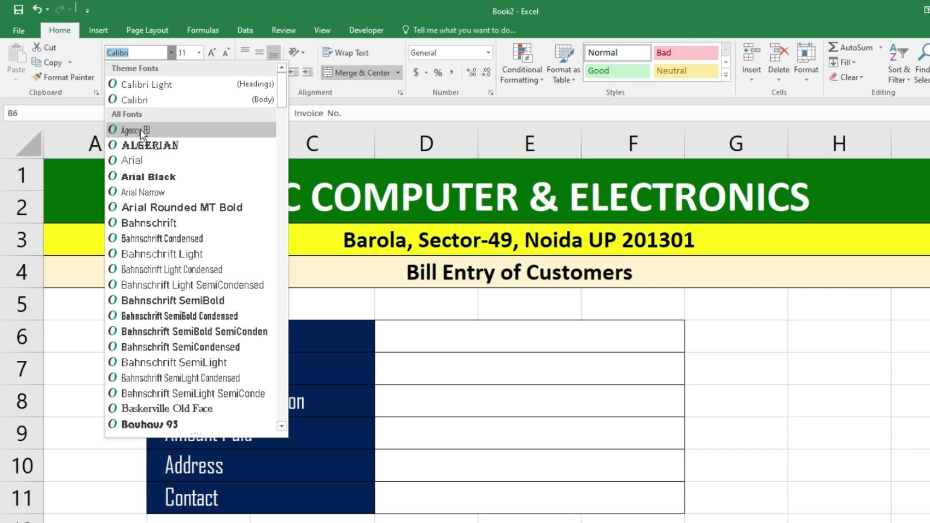
pyautogui.click(142, 237)
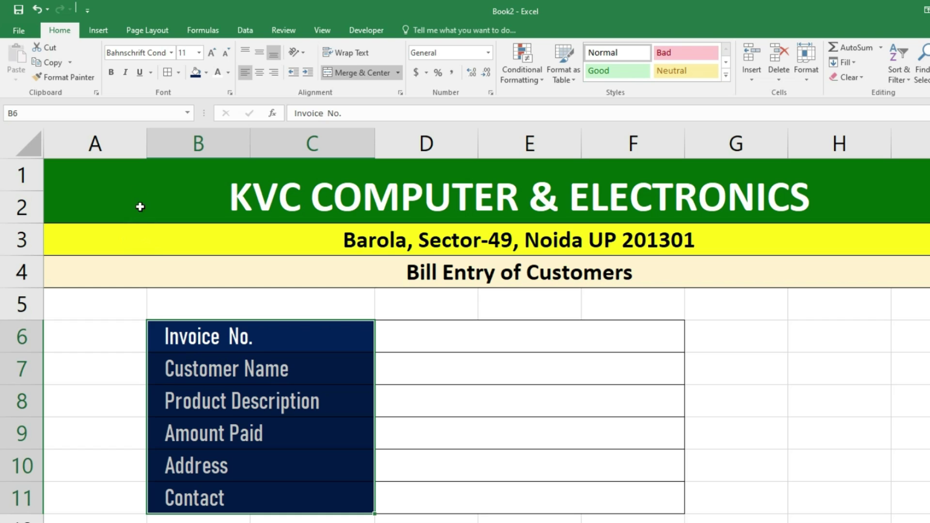
pyautogui.click(439, 339)
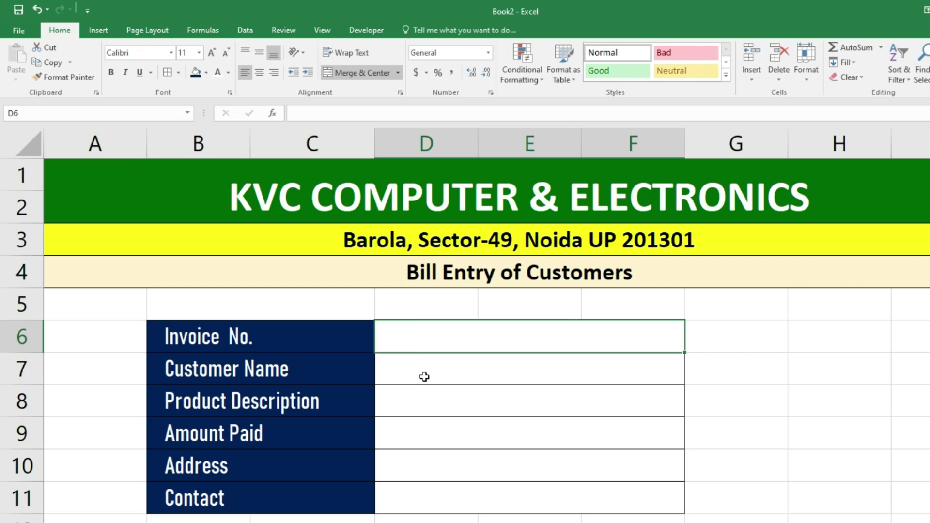
# - Enter invoice 1048, the customer's name and 'Logitech keyboard & Mouse (10pcs)', widening column F
pyautogui.write('1048')
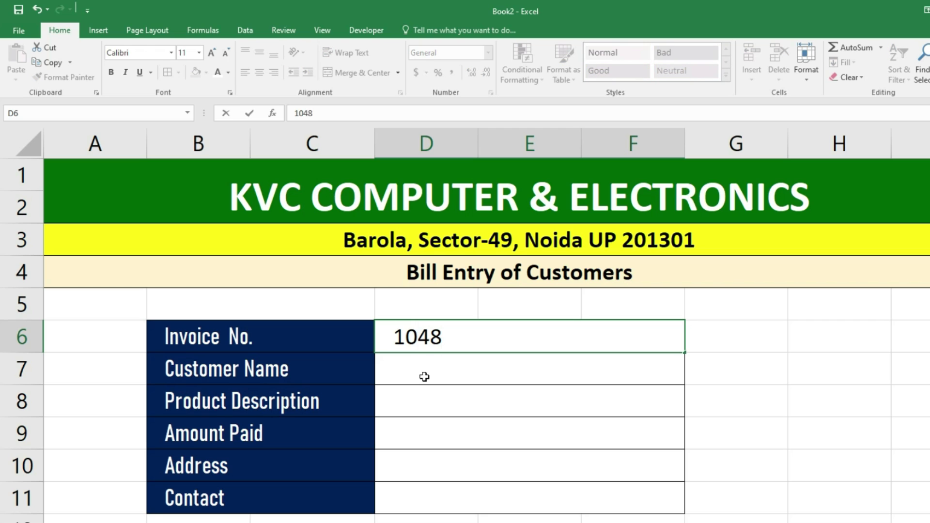
pyautogui.press('Return')
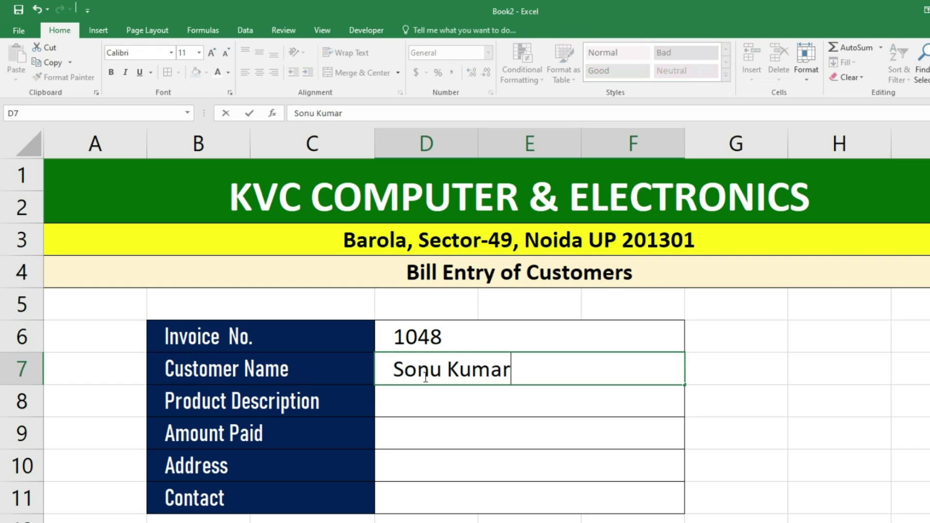
pyautogui.press('Return')
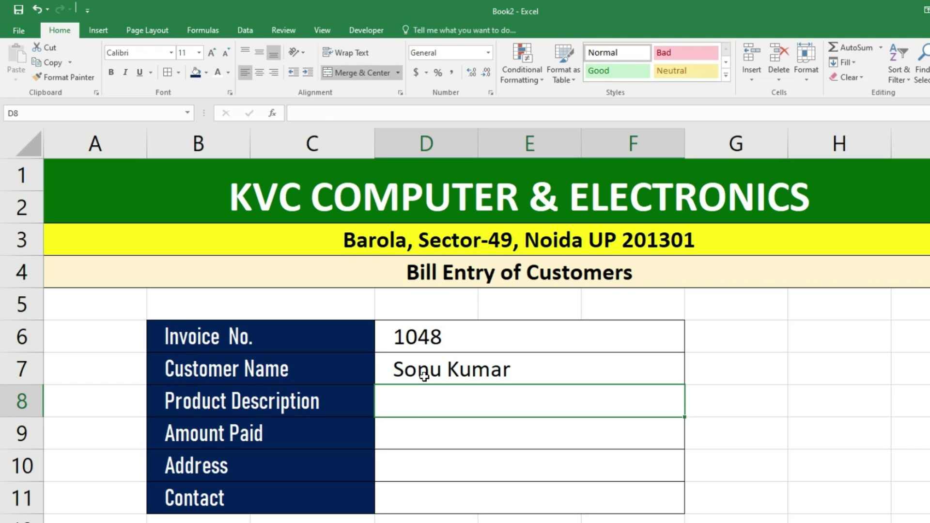
pyautogui.write('Log')
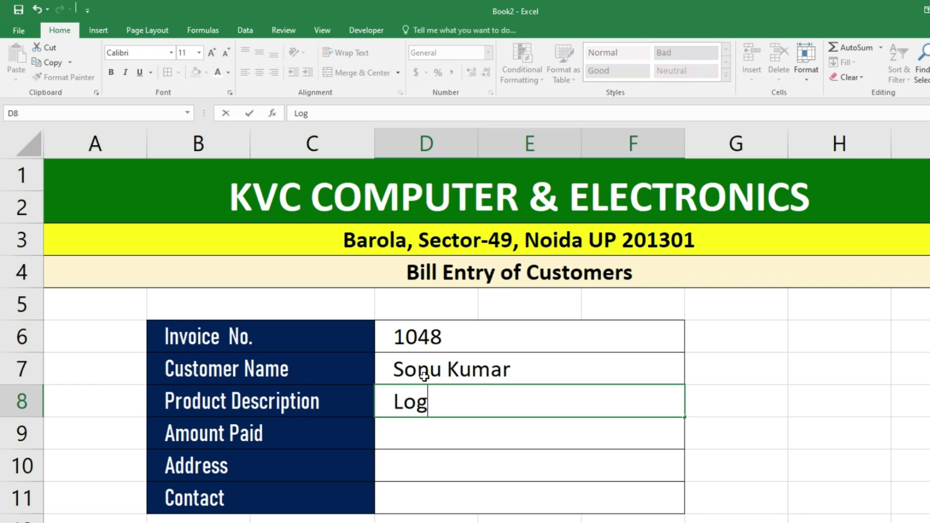
pyautogui.write('itech keyboard')
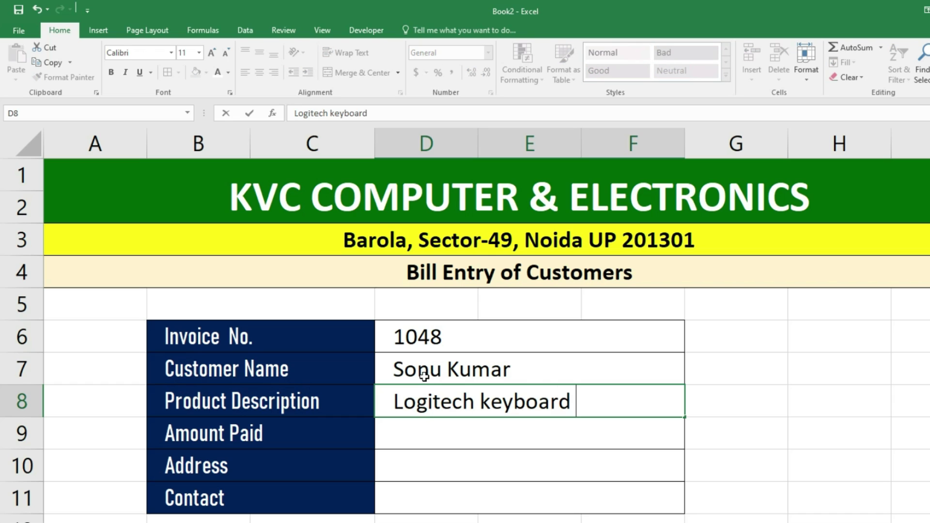
pyautogui.write(' & Mouse')
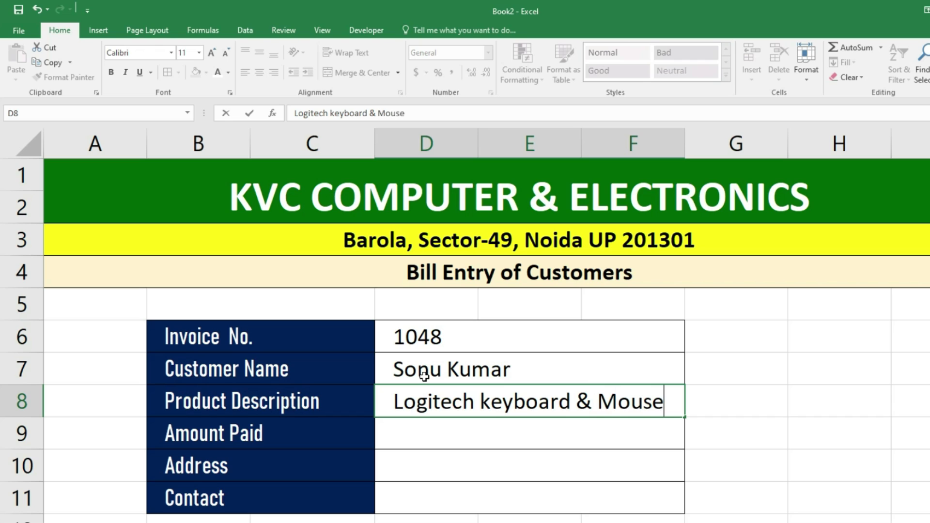
pyautogui.write(' (10pcs)')
pyautogui.press('Return')
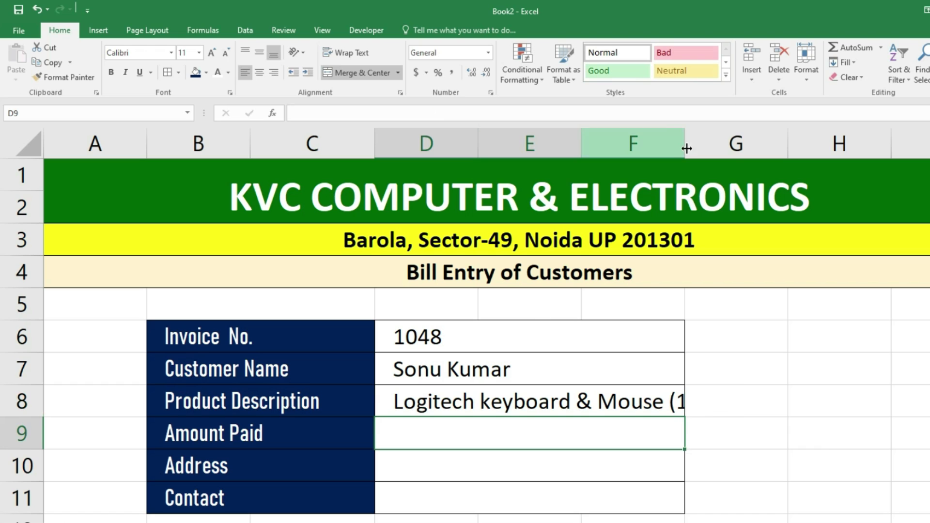
pyautogui.moveTo(684, 141); pyautogui.dragTo(781, 187)
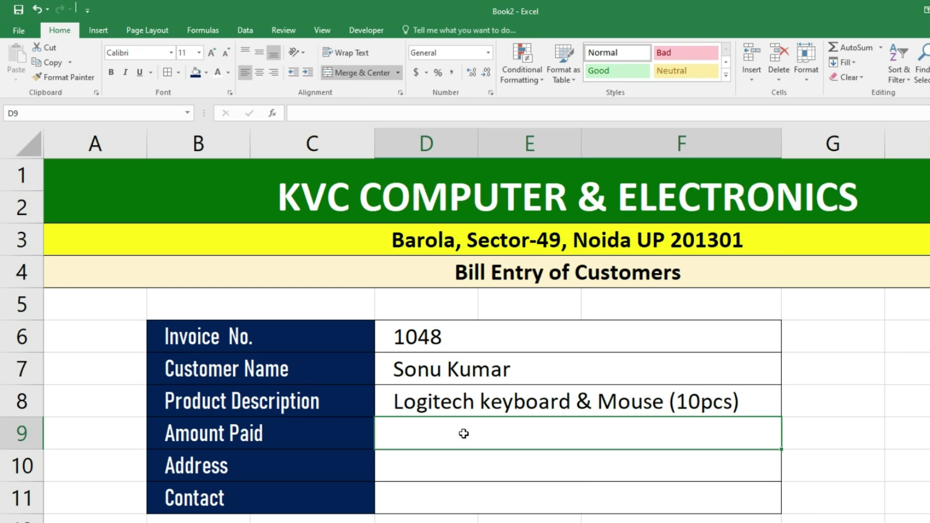
# - Enter amount paid 2600, the customer's address and the contact number
pyautogui.write('2600')
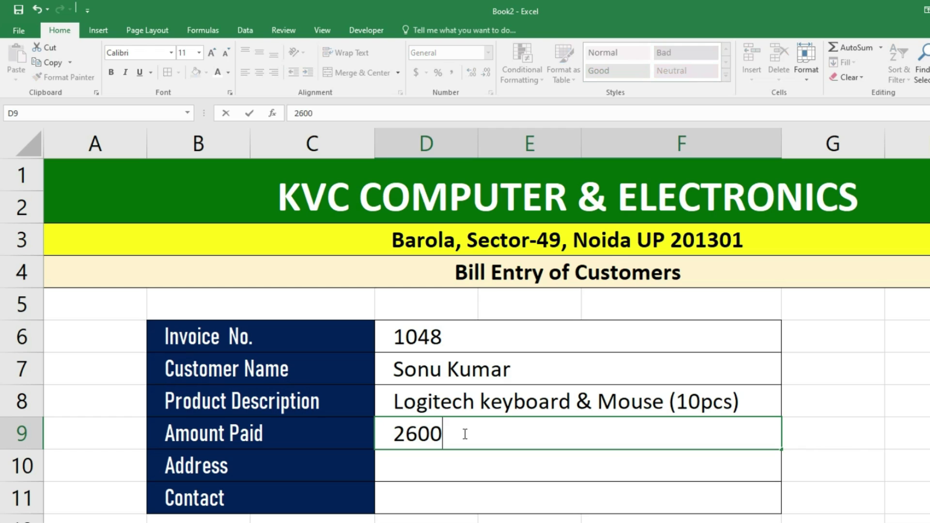
pyautogui.press('Return')
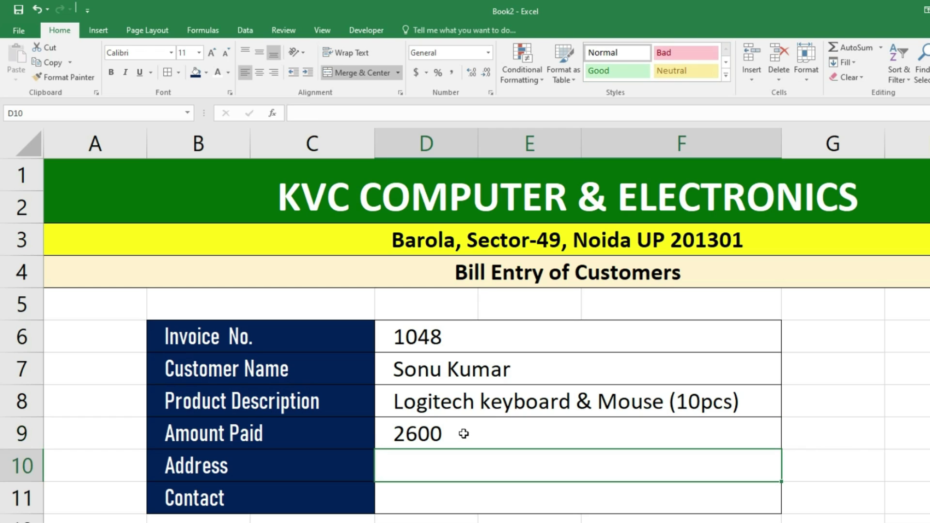
pyautogui.write('Sadar')
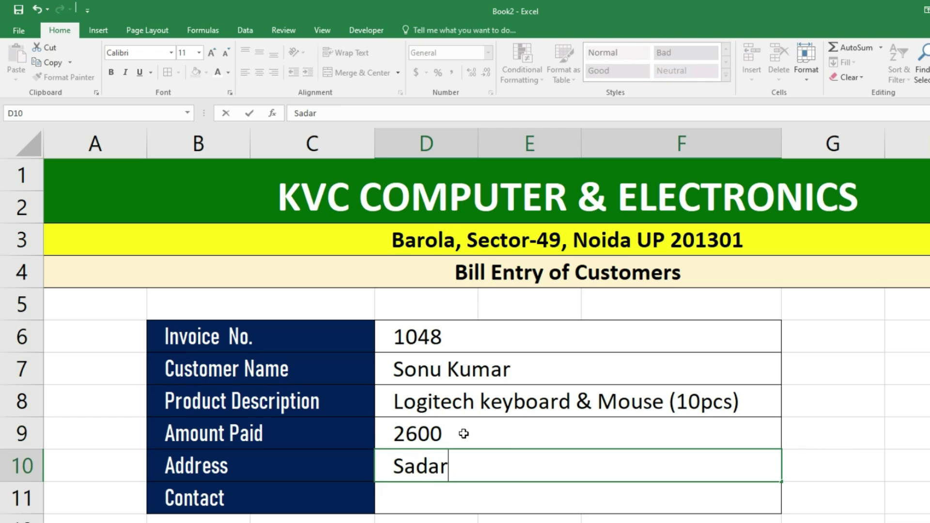
pyautogui.write('pur Sector')
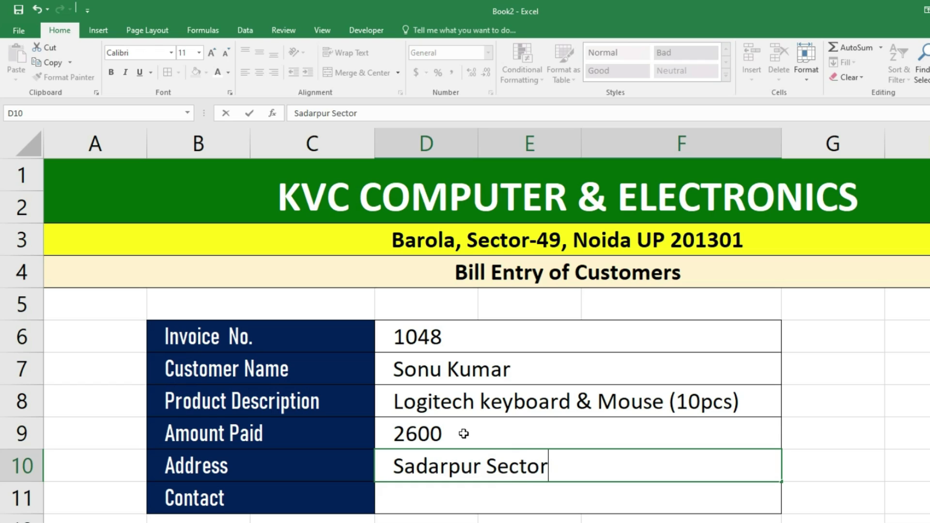
pyautogui.write('-45,Noida UP 201301')
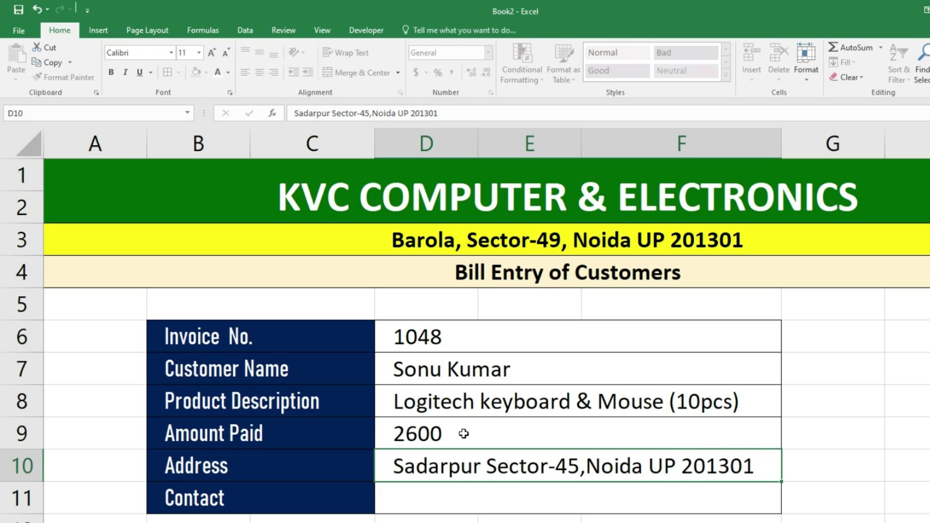
pyautogui.press('Return')
pyautogui.write('856585')
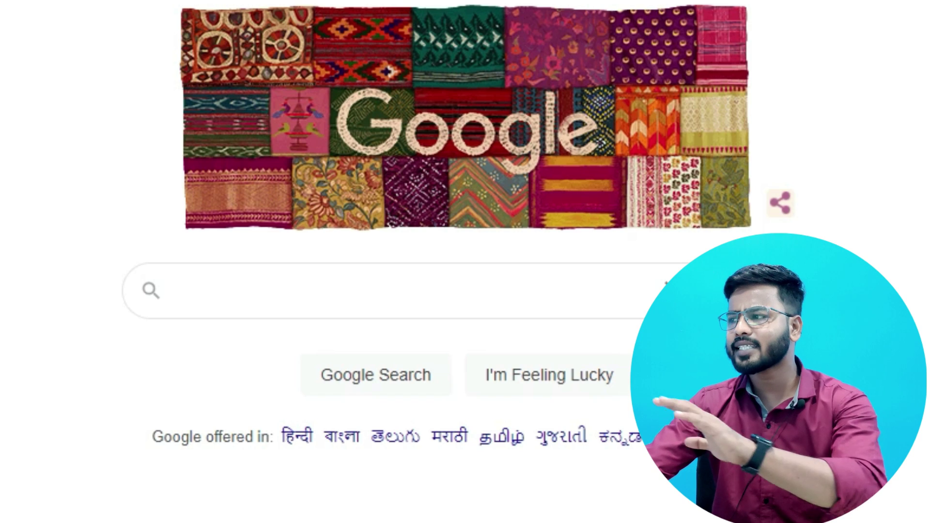
# - Search Google for wps.ai
pyautogui.click(333, 301)
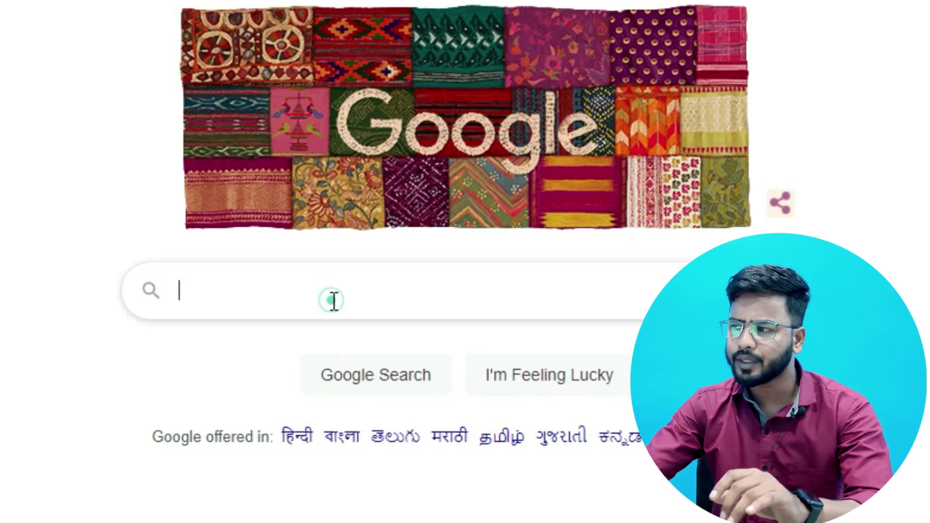
pyautogui.write('wps')
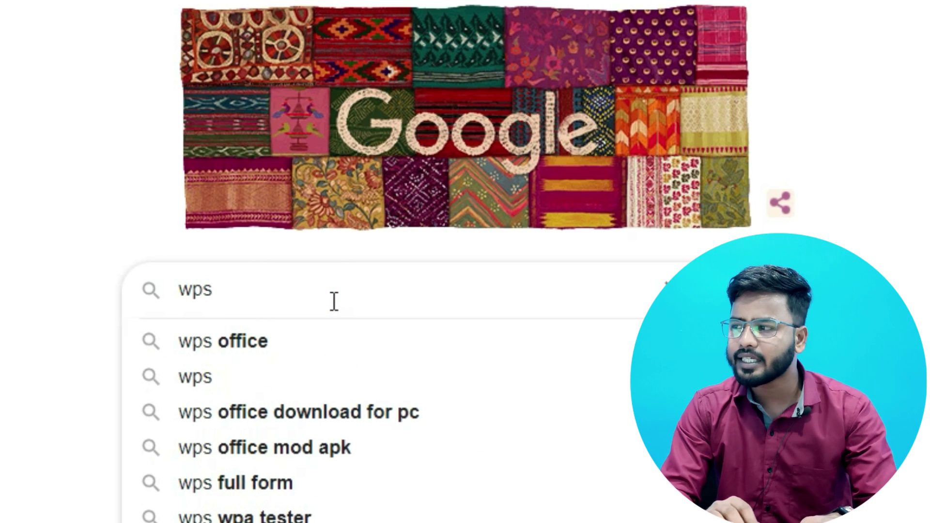
pyautogui.write('.ai')
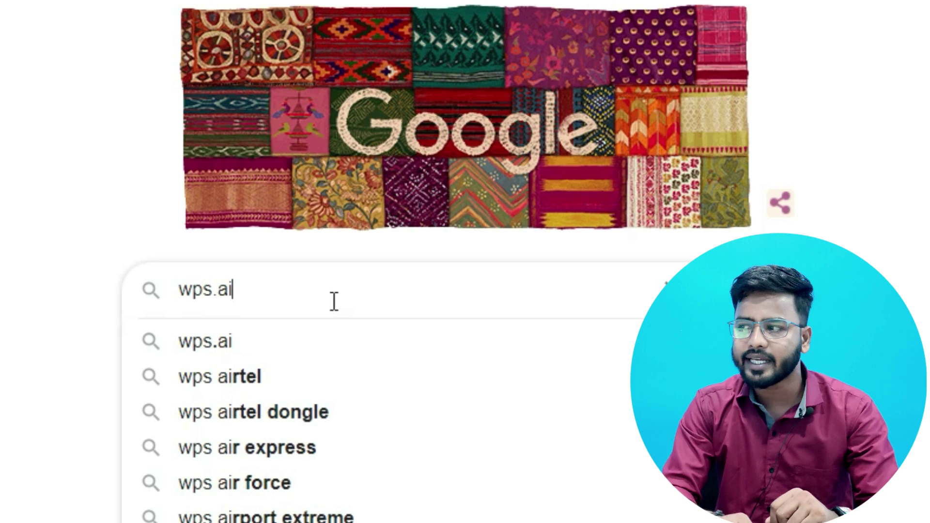
pyautogui.press('Return')
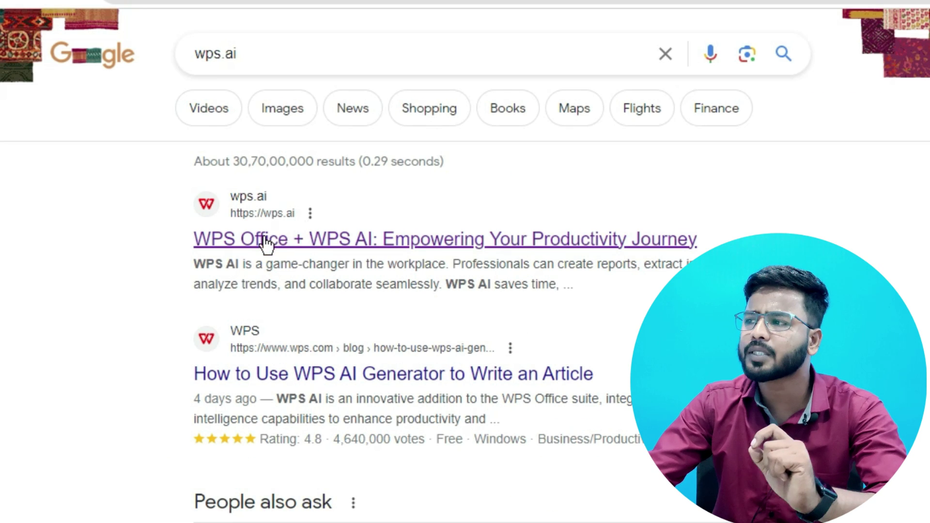
# - Open the wps.ai search result and scroll down to its Why WPS AI feature section
pyautogui.click(303, 238)
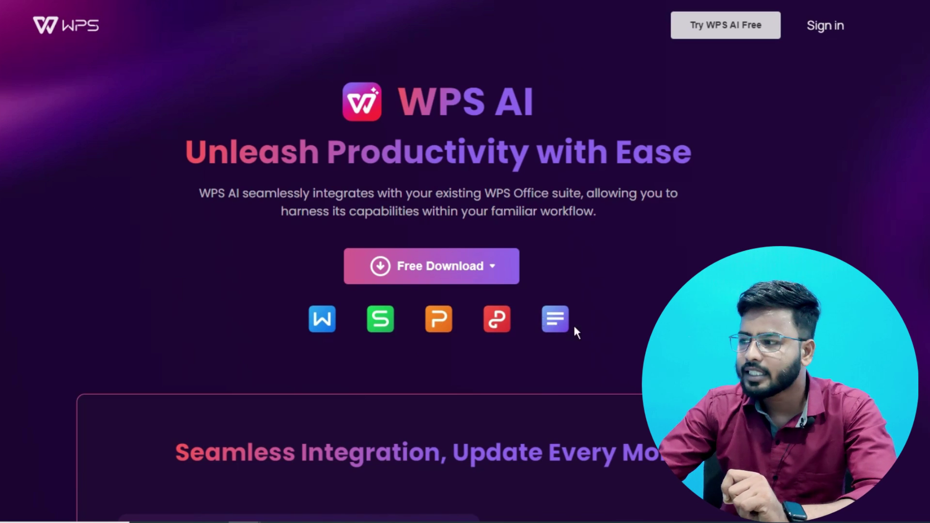
pyautogui.scroll(-3, 492, 358)
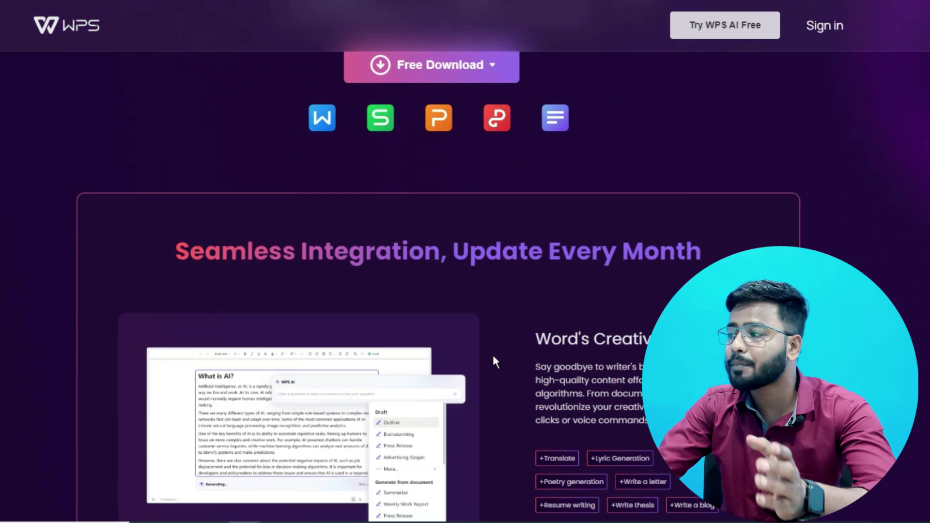
pyautogui.scroll(-4, 492, 358)
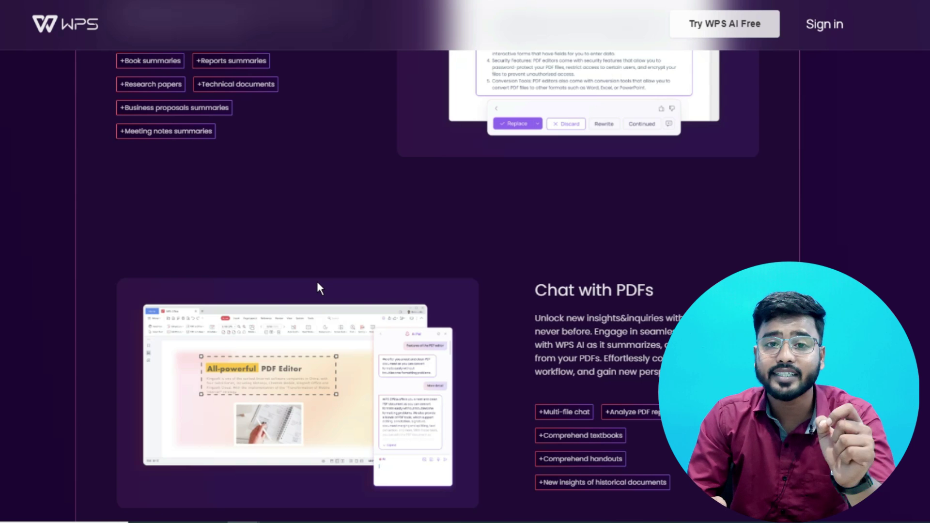
pyautogui.scroll(-5, 325, 286)
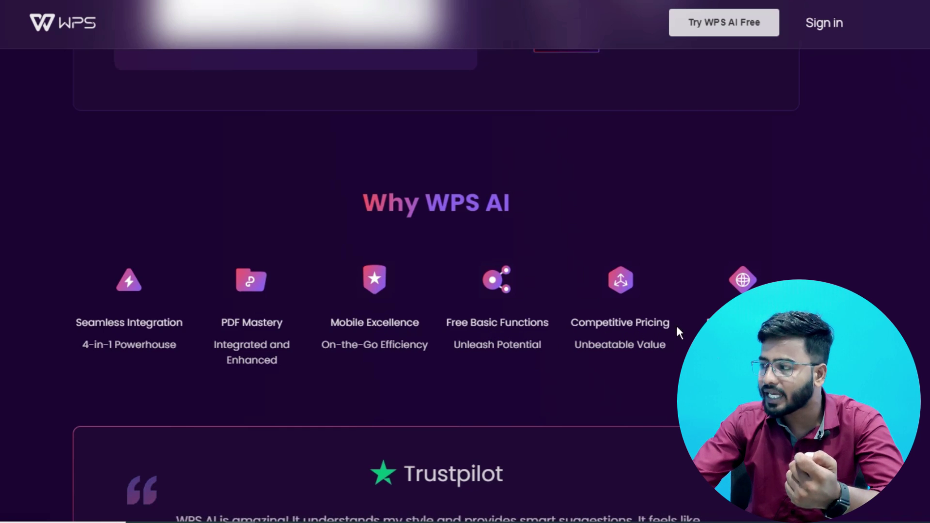
# - Scroll the WPS AI page past the three-step PC guide to the Free Download banner and FAQ
pyautogui.scroll(-1, 668, 277)
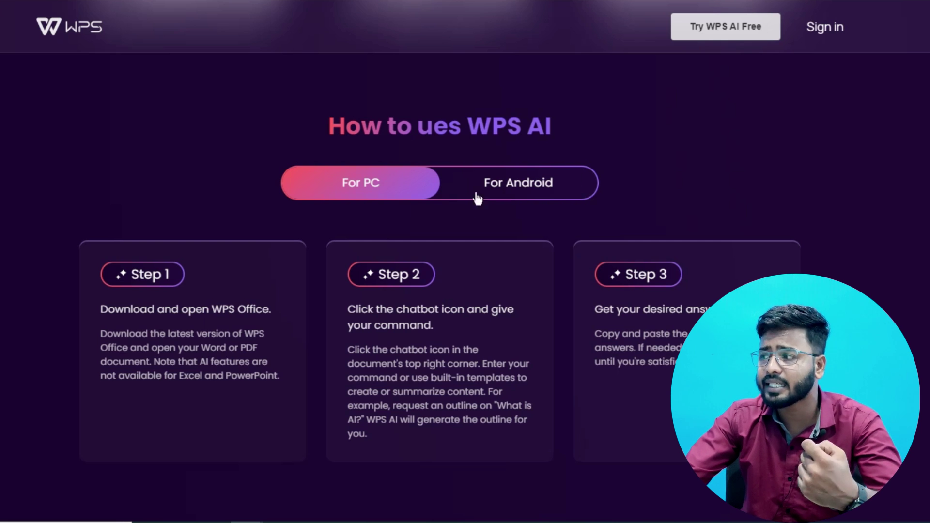
pyautogui.scroll(-4, 374, 511)
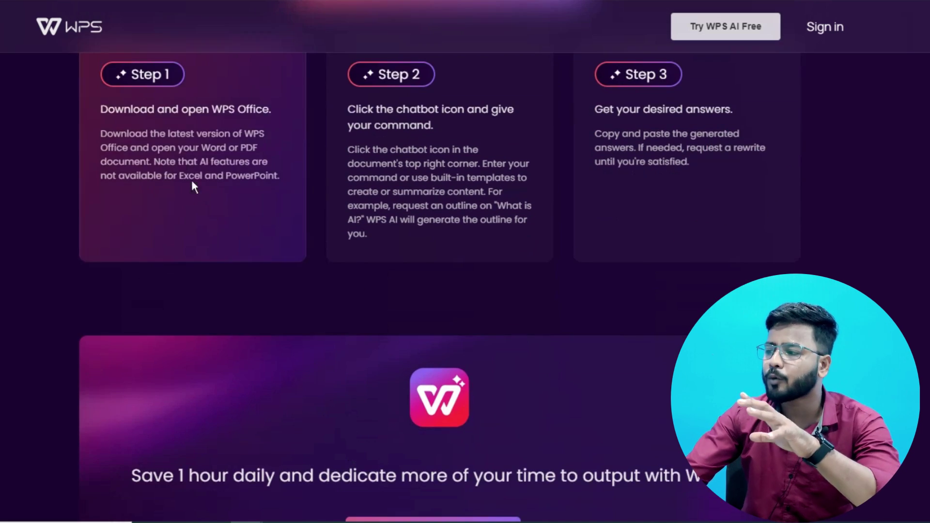
pyautogui.scroll(-4, 748, 275)
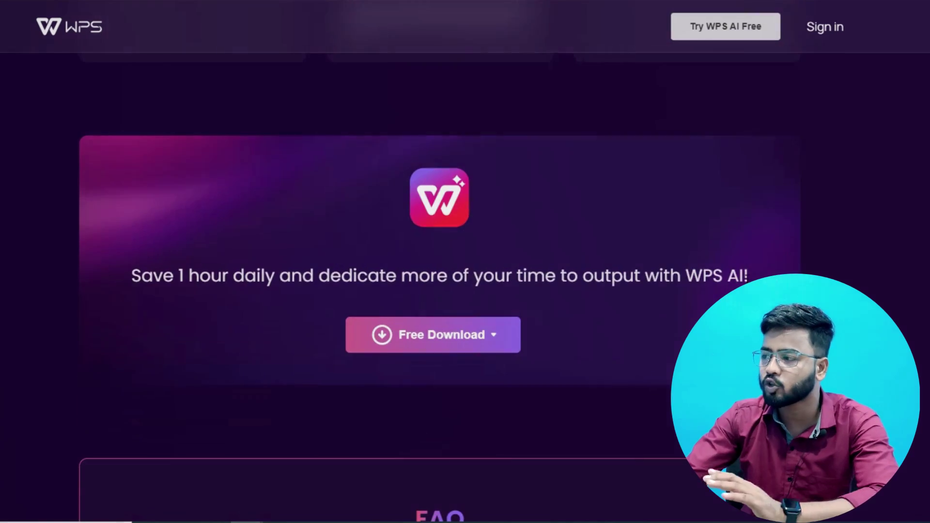
pyautogui.scroll(-2, 748, 275)
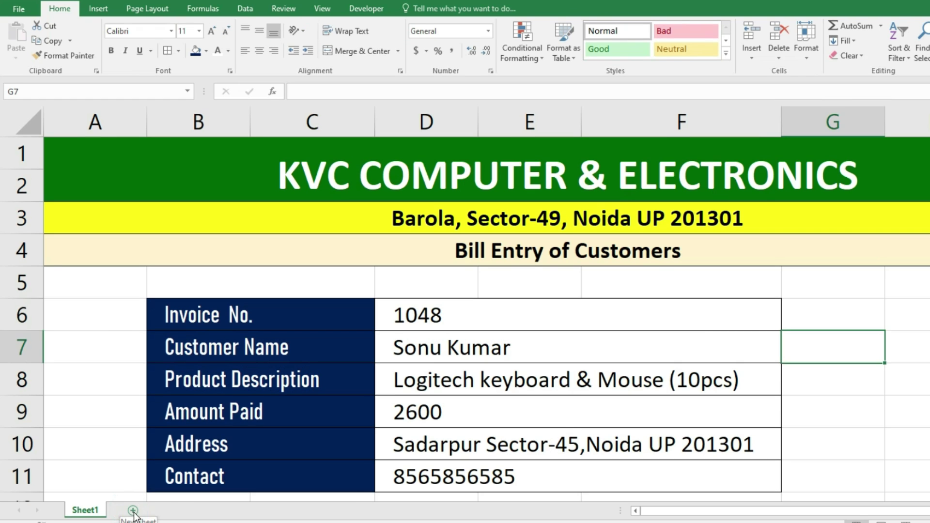
# - Add a new blank Sheet2 next to the Sheet1 bill-entry form
pyautogui.click(127, 507)
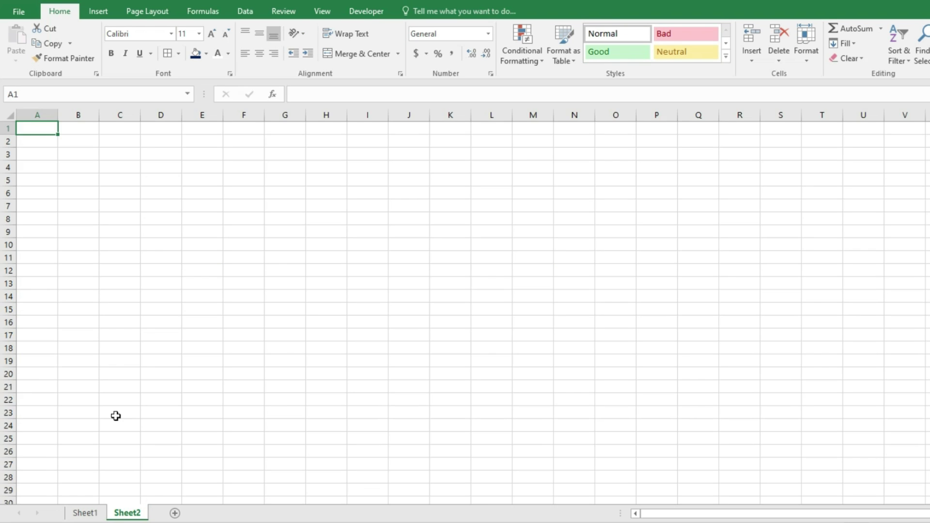
pyautogui.scroll(4, 139, 405)
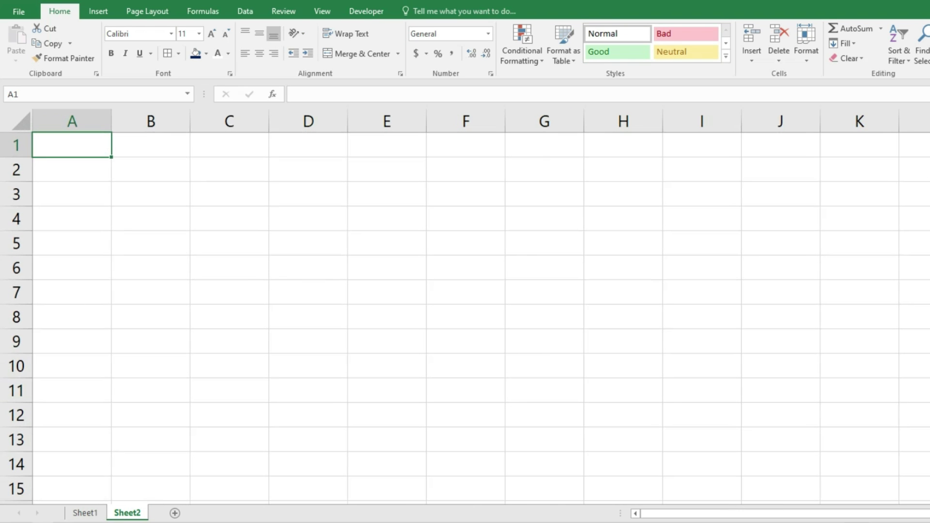
pyautogui.click(84, 512)
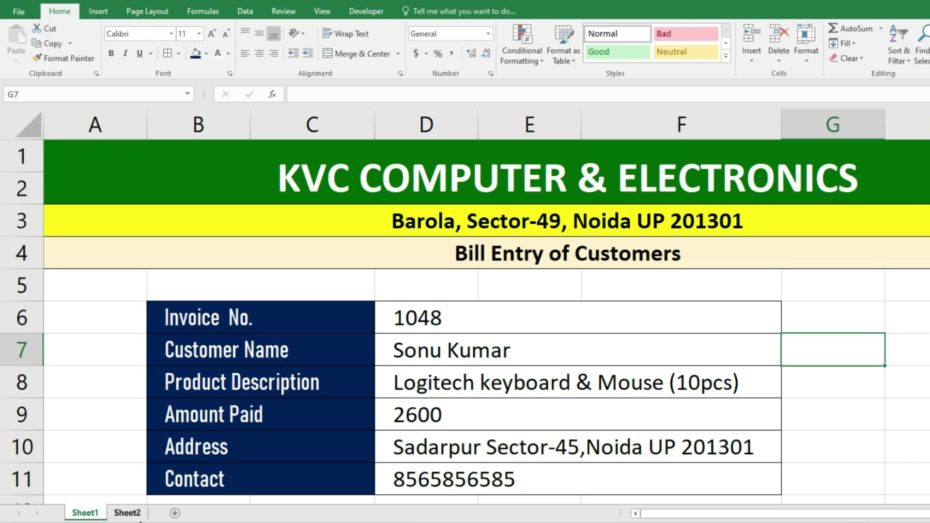
pyautogui.click(127, 512)
pyautogui.click(85, 513)
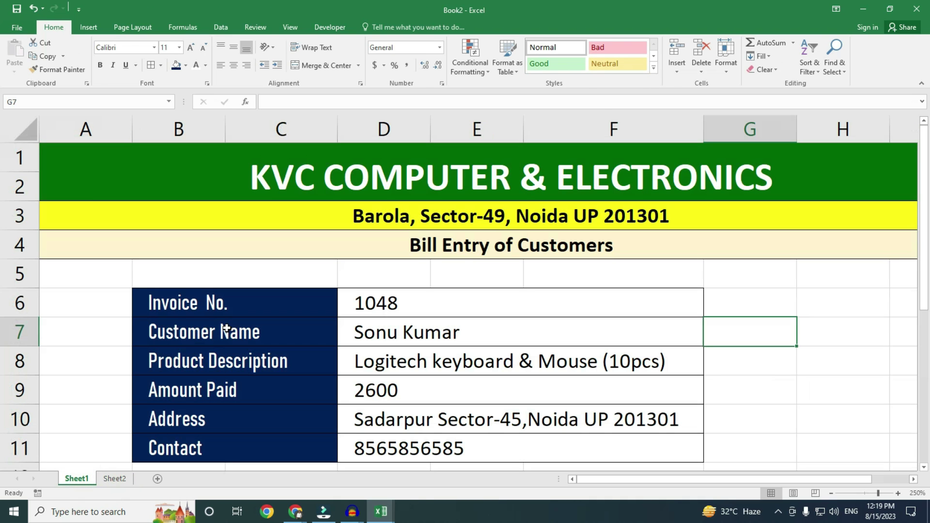
# - Copy the six field labels (B6:C11) from Sheet1 and open Paste Special at Sheet2 A1
pyautogui.moveTo(235, 298); pyautogui.dragTo(214, 453)
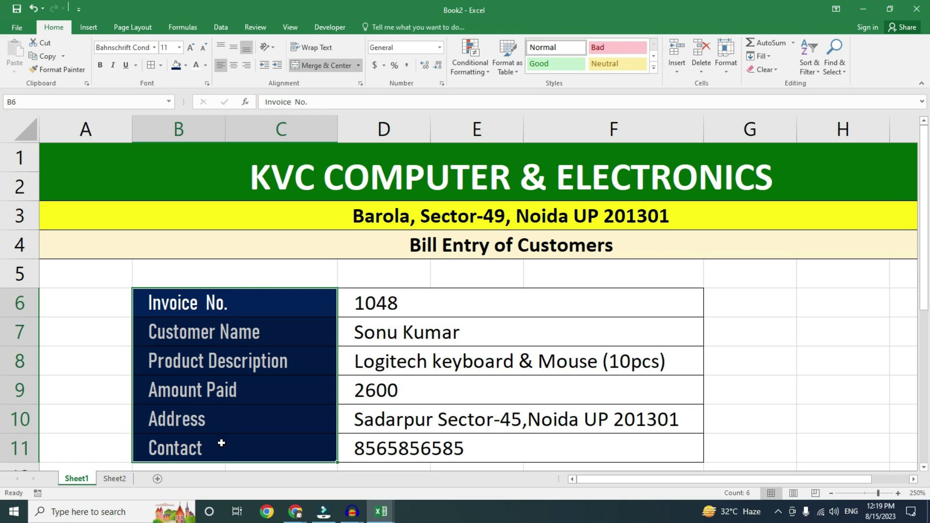
pyautogui.hotkey('ctrl', 'c')
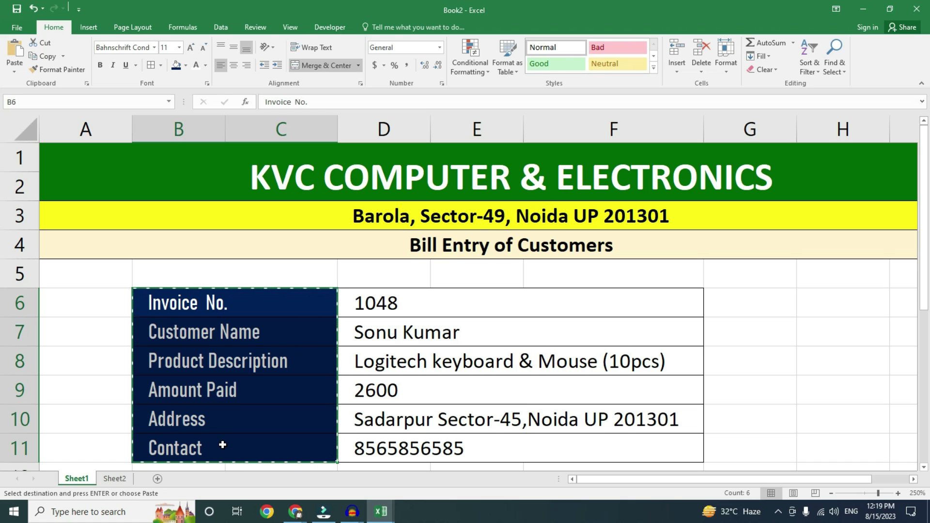
pyautogui.click(115, 479)
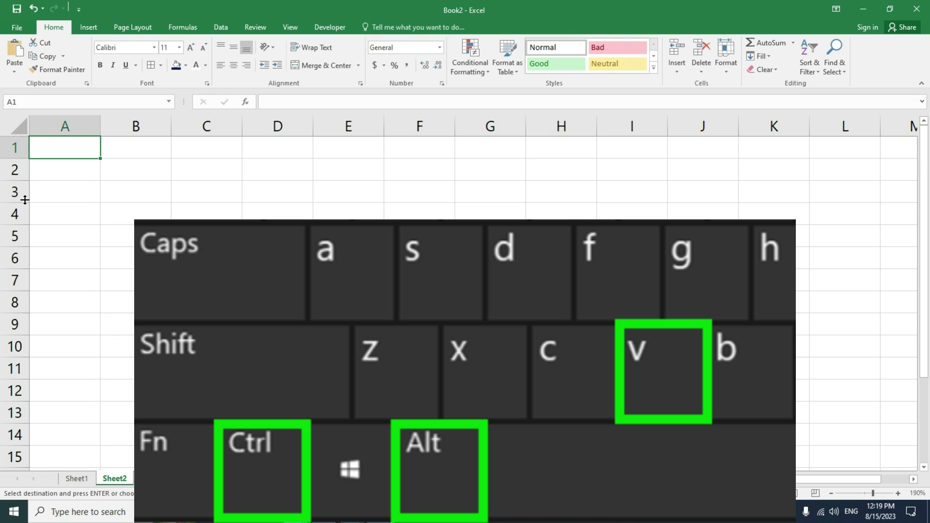
pyautogui.hotkey('ctrl', 'alt', 'v')
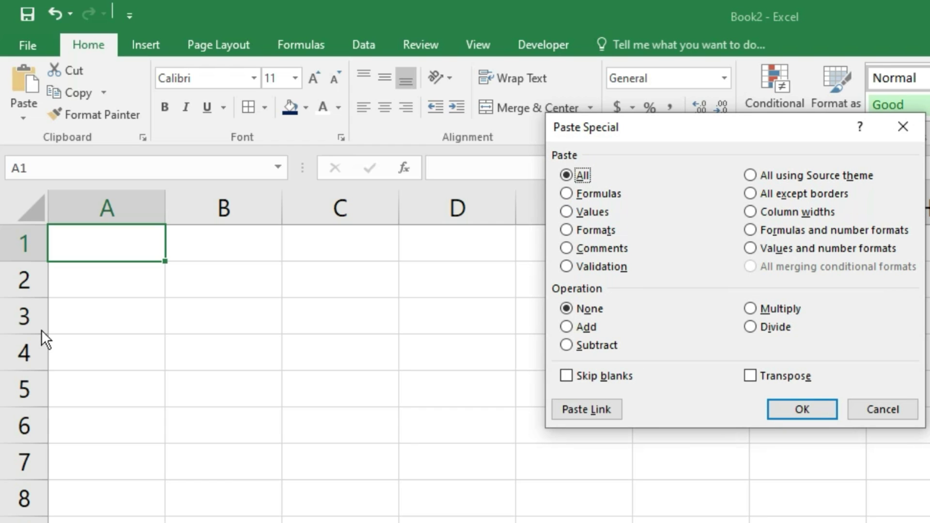
# - Paste the labels as transposed values across row 1 of Sheet2, then autofit columns A–F
pyautogui.click(576, 209)
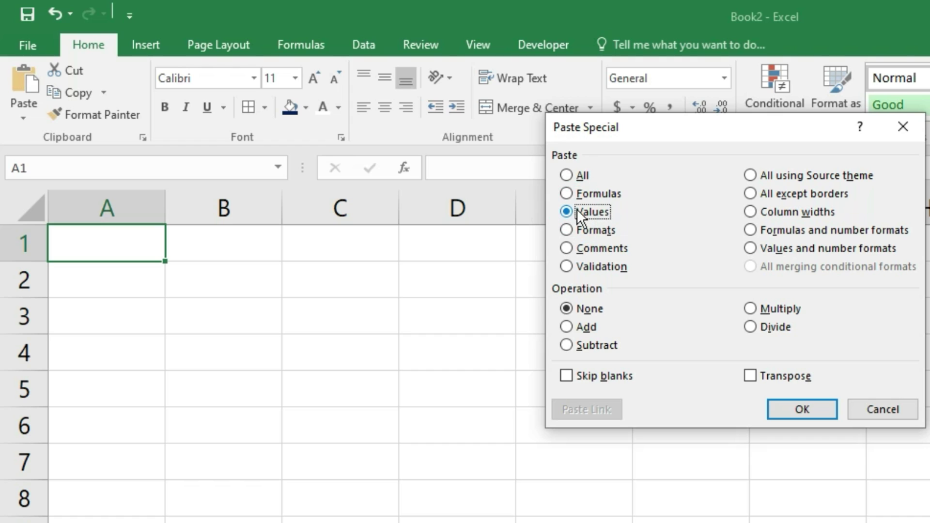
pyautogui.click(755, 376)
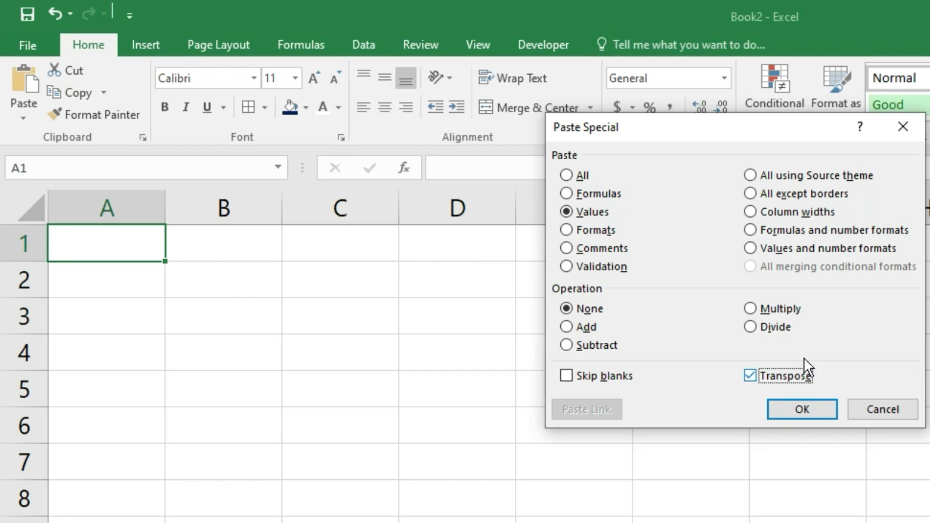
pyautogui.click(789, 404)
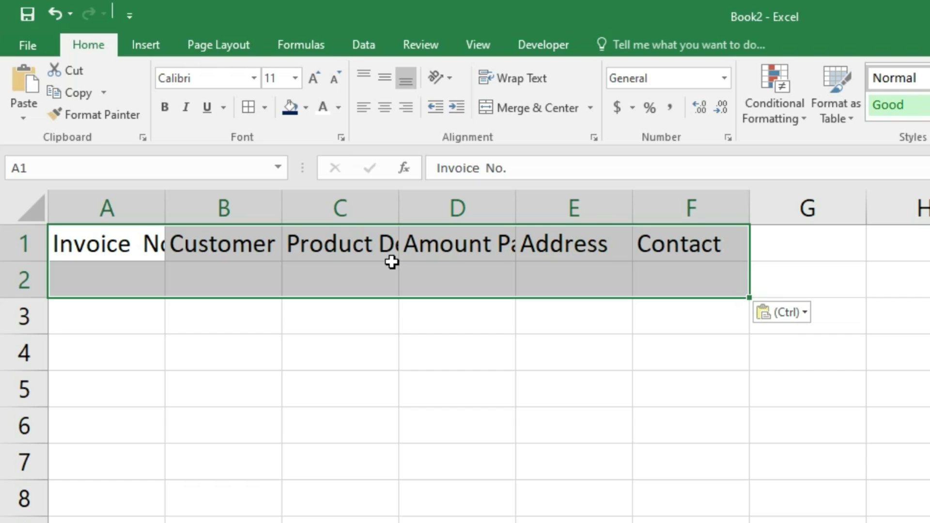
pyautogui.hotkey('alt', 'h')
pyautogui.press('o')
pyautogui.press('i')
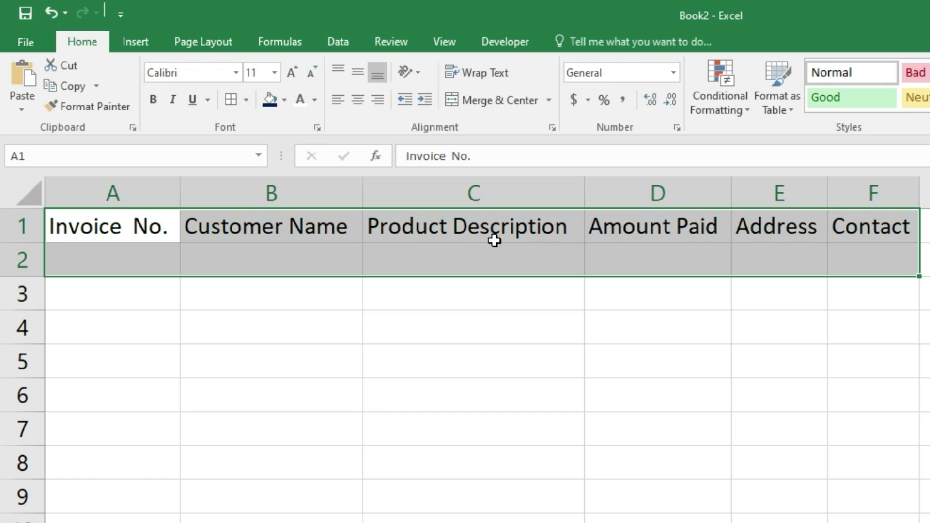
# - Widen the Product Description, Address (about 28) and Contact columns, then select headers A1:F1
pyautogui.moveTo(583, 197); pyautogui.dragTo(835, 243)
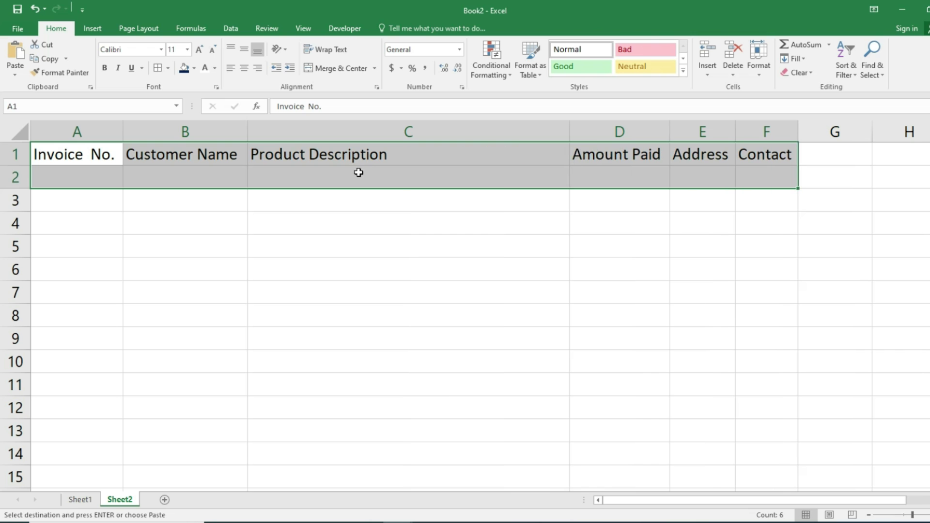
pyautogui.moveTo(735, 133); pyautogui.dragTo(885, 169)
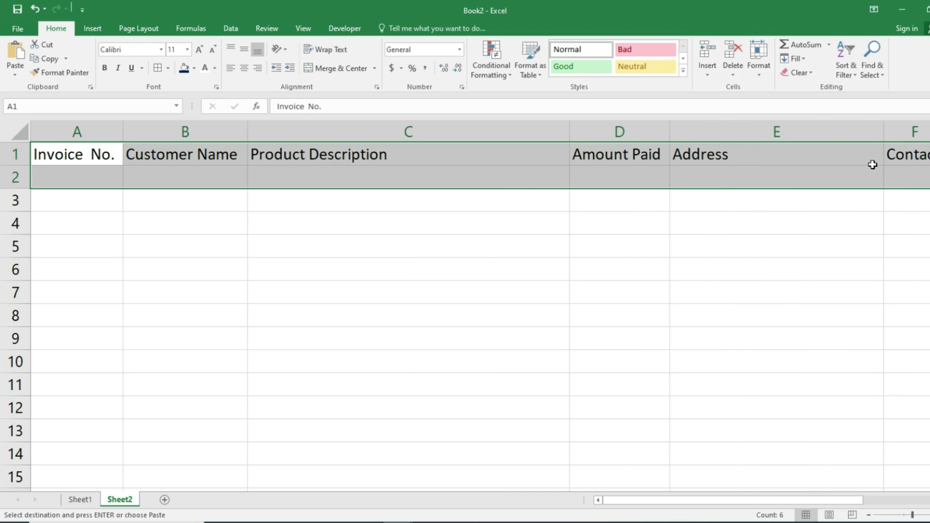
pyautogui.moveTo(885, 132); pyautogui.dragTo(905, 142)
pyautogui.moveTo(742, 499); pyautogui.dragTo(774, 503)
pyautogui.moveTo(875, 131); pyautogui.dragTo(927, 160)
pyautogui.scroll(-2, 473, 316)
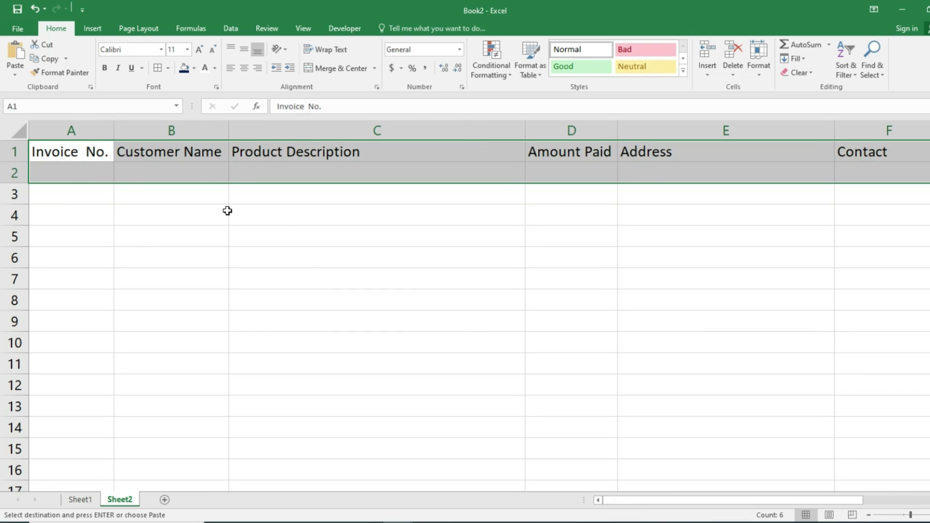
pyautogui.click(65, 172)
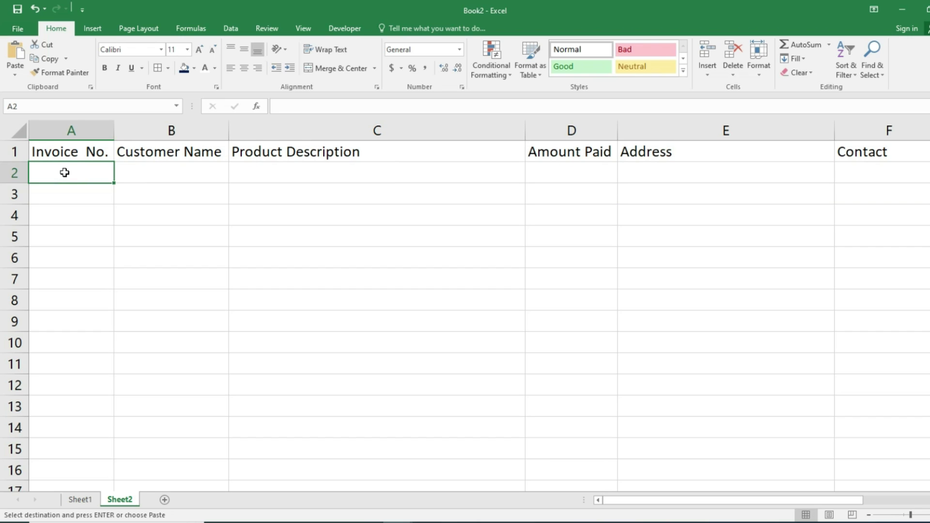
pyautogui.moveTo(61, 153); pyautogui.dragTo(875, 153)
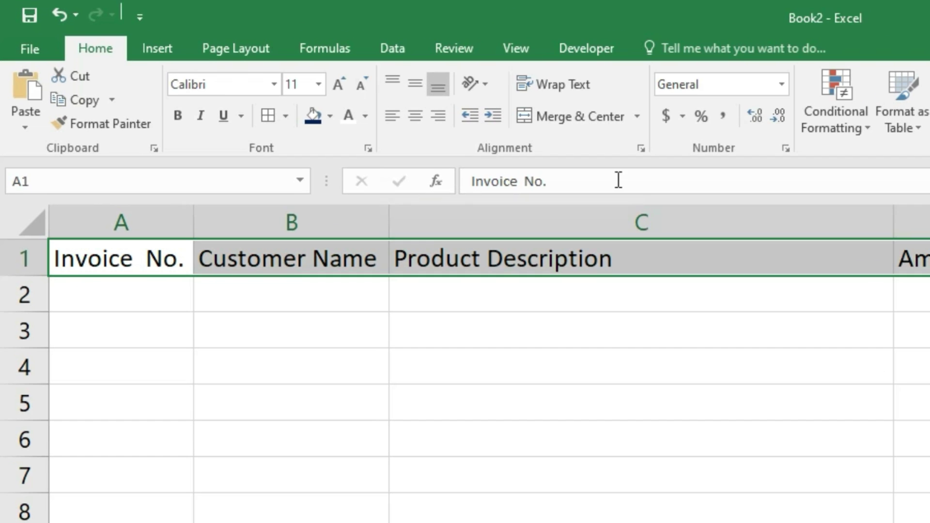
pyautogui.click(153, 54)
pyautogui.click(162, 104)
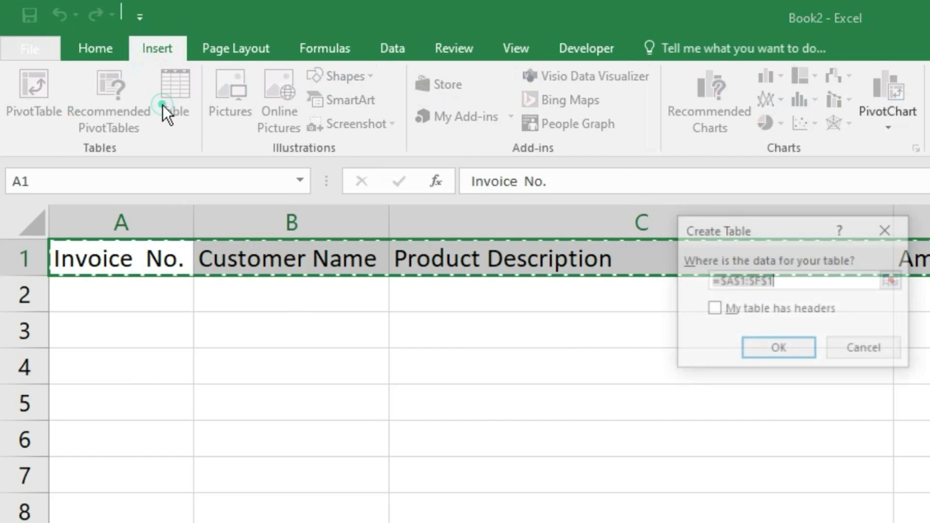
pyautogui.click(754, 346)
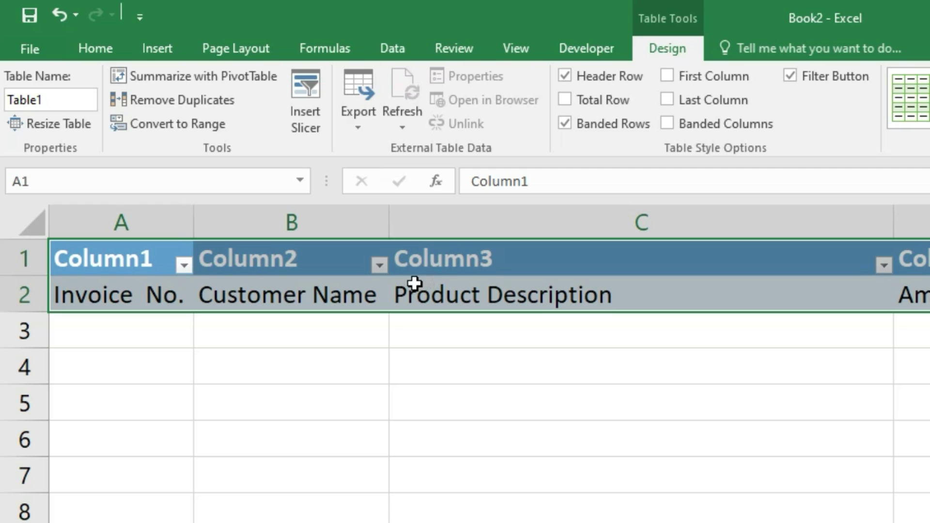
pyautogui.hotkey('ctrl', 'z')
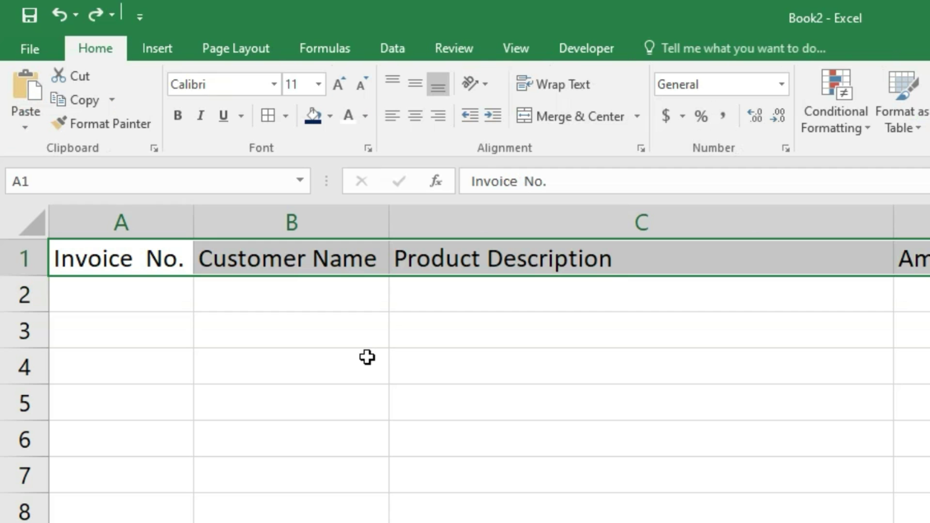
# - Enter 1001 in A2 under Invoice No., then select the range A1:F16
pyautogui.click(152, 303)
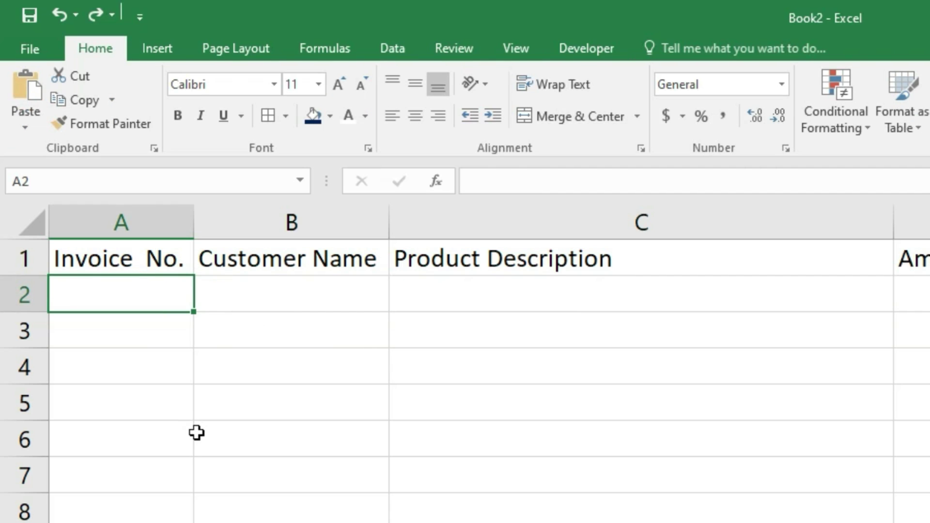
pyautogui.write('1001')
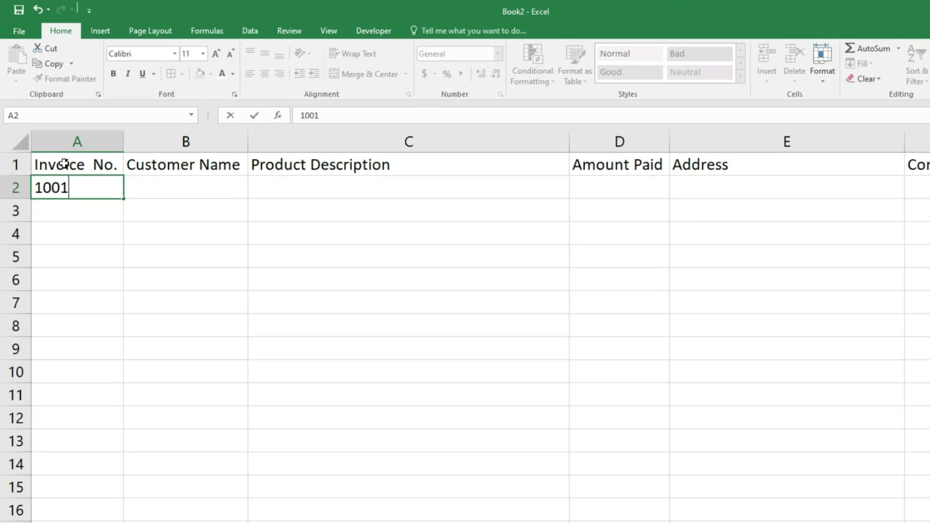
pyautogui.moveTo(64, 163); pyautogui.dragTo(929, 500)
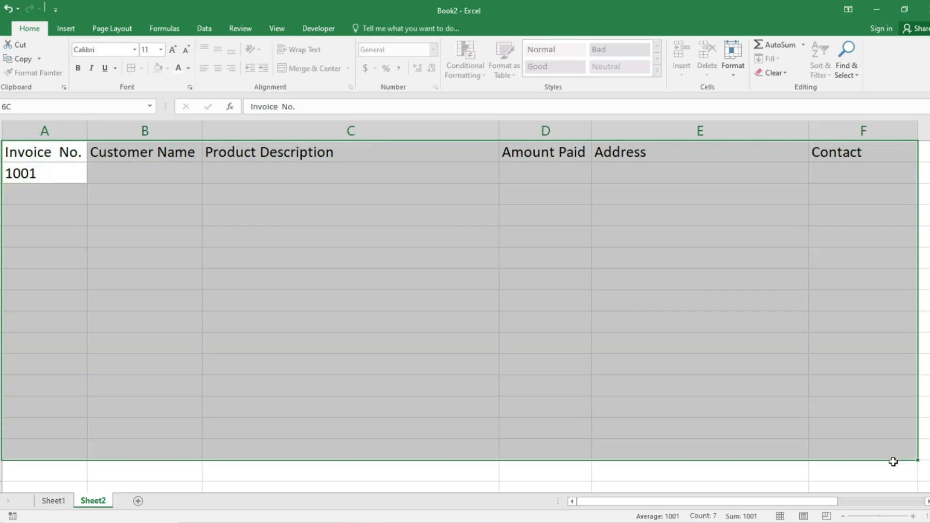
pyautogui.moveTo(892, 462); pyautogui.dragTo(892, 472)
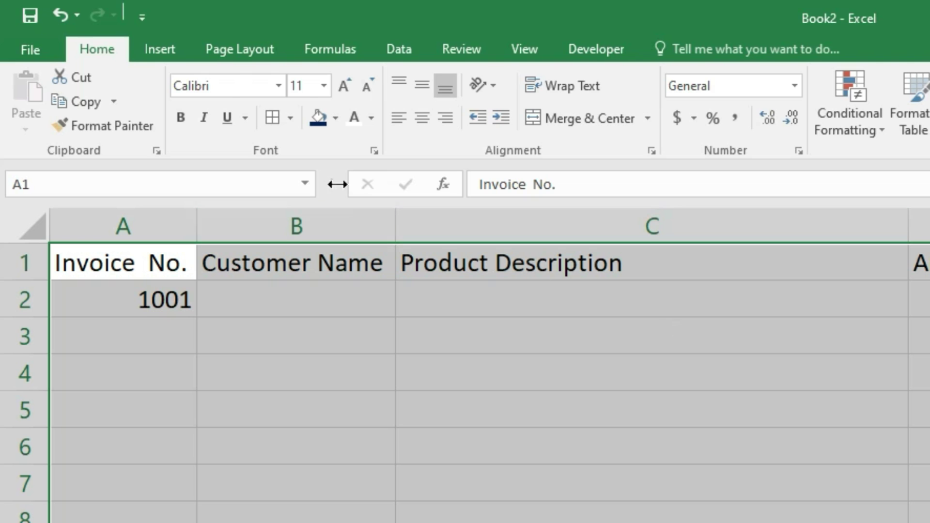
pyautogui.click(59, 31)
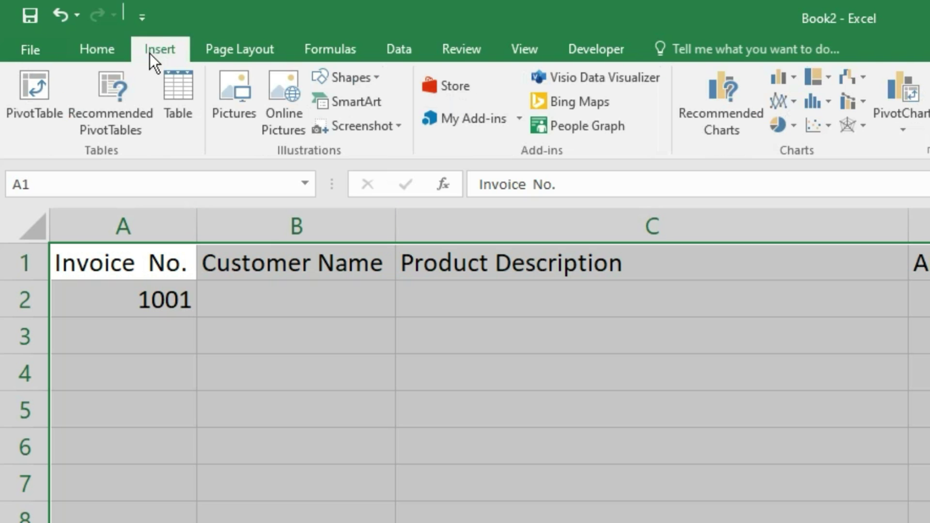
pyautogui.click(172, 92)
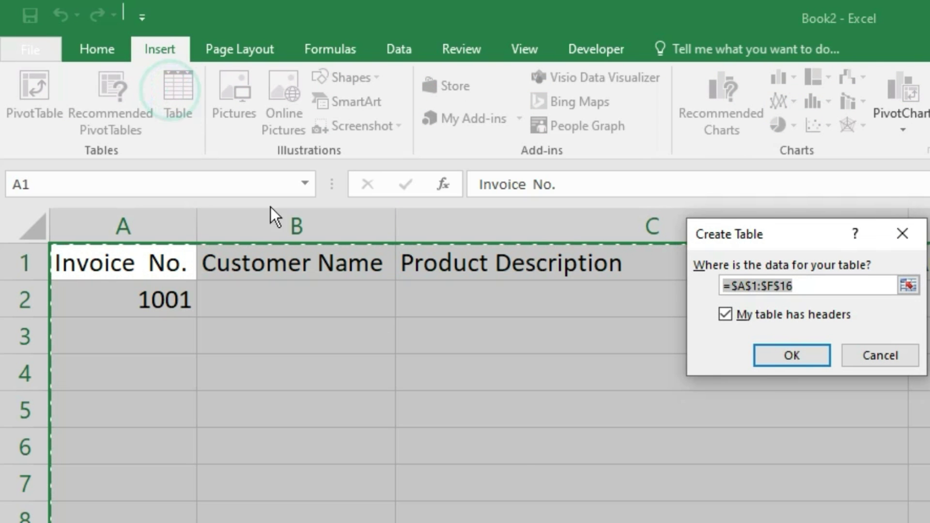
pyautogui.click(776, 362)
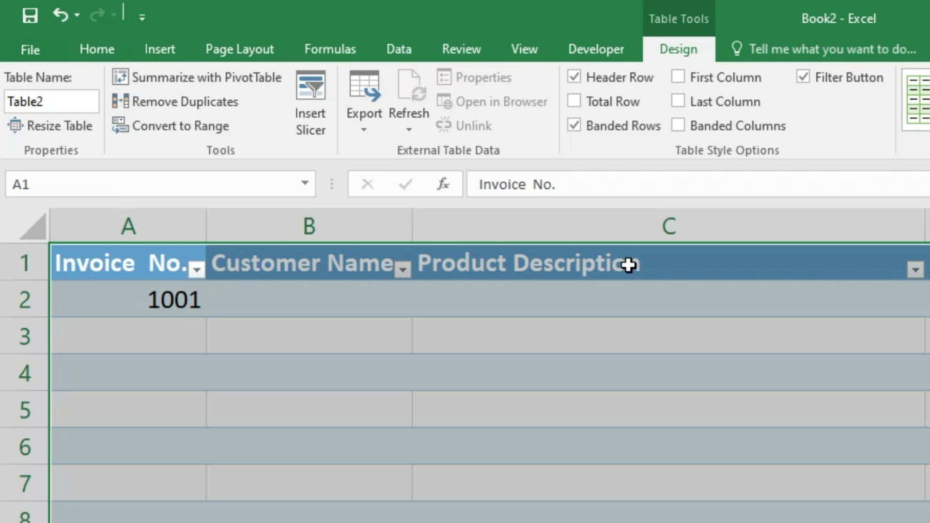
pyautogui.click(195, 303)
pyautogui.press('Delete')
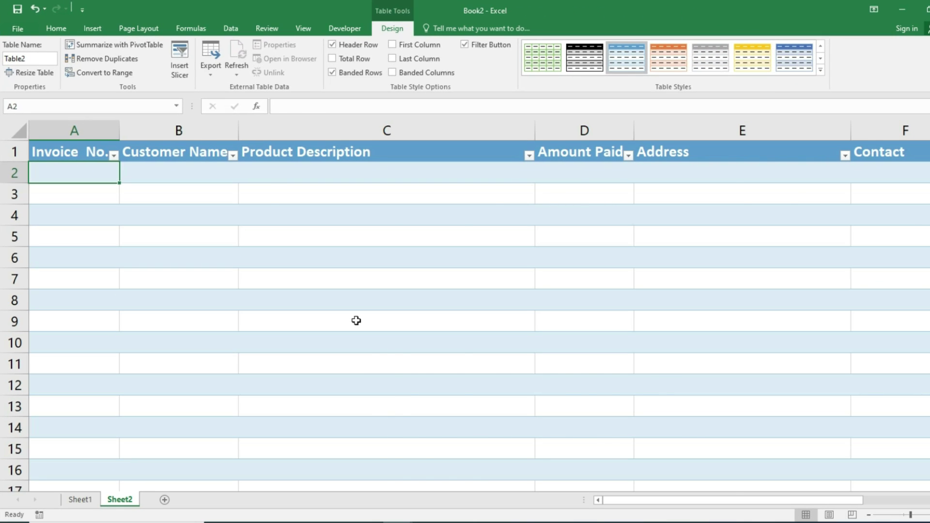
pyautogui.click(80, 499)
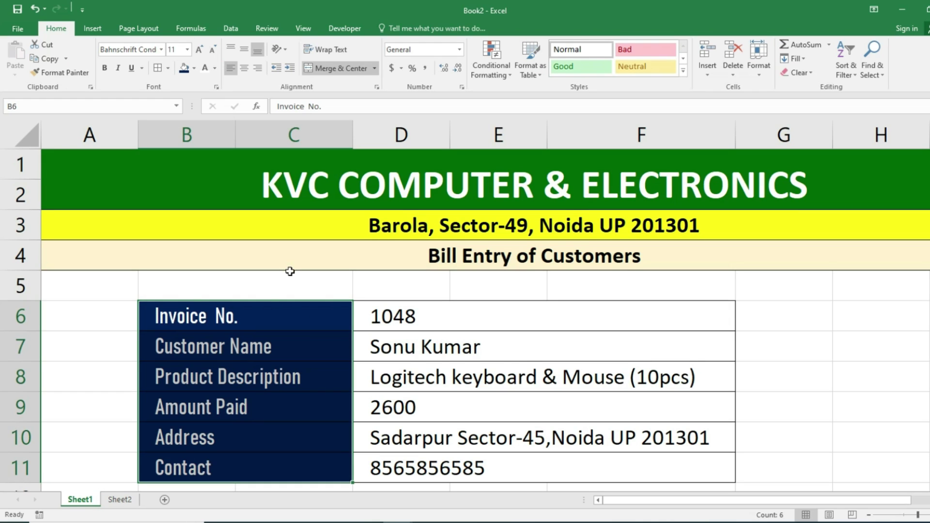
pyautogui.click(116, 500)
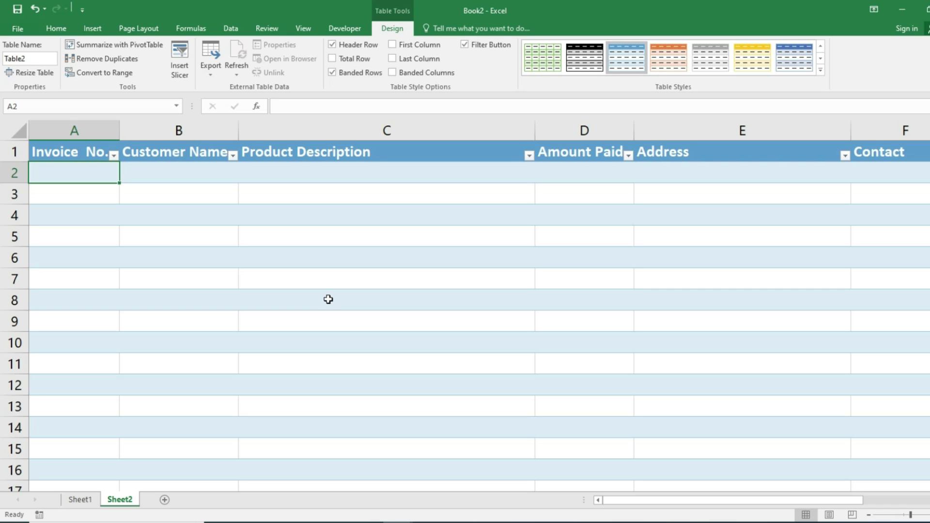
# - Insert a blank Sheet3, move it between Sheet1 and Sheet2, and return to Sheet1
pyautogui.click(163, 500)
pyautogui.moveTo(162, 504); pyautogui.dragTo(112, 504)
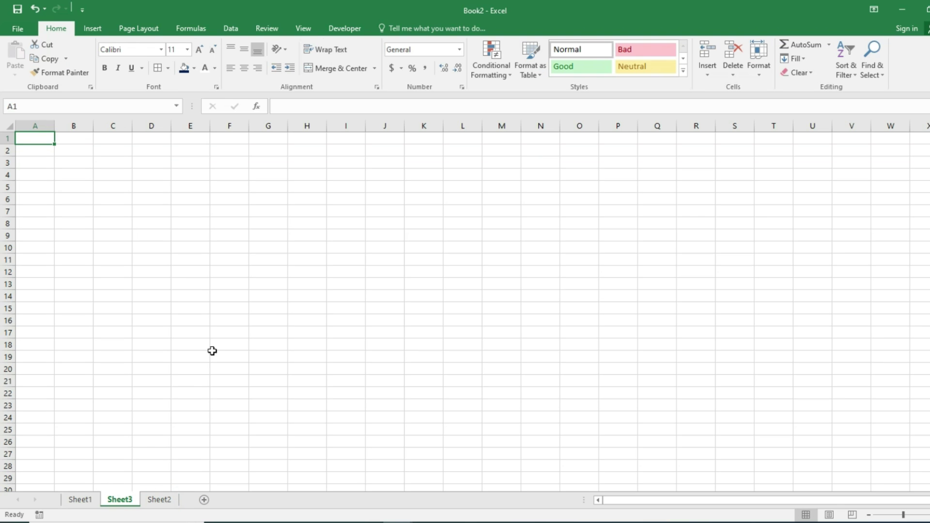
pyautogui.keyDown('ctrl'); pyautogui.scroll(4, 212, 351); pyautogui.keyUp('ctrl')
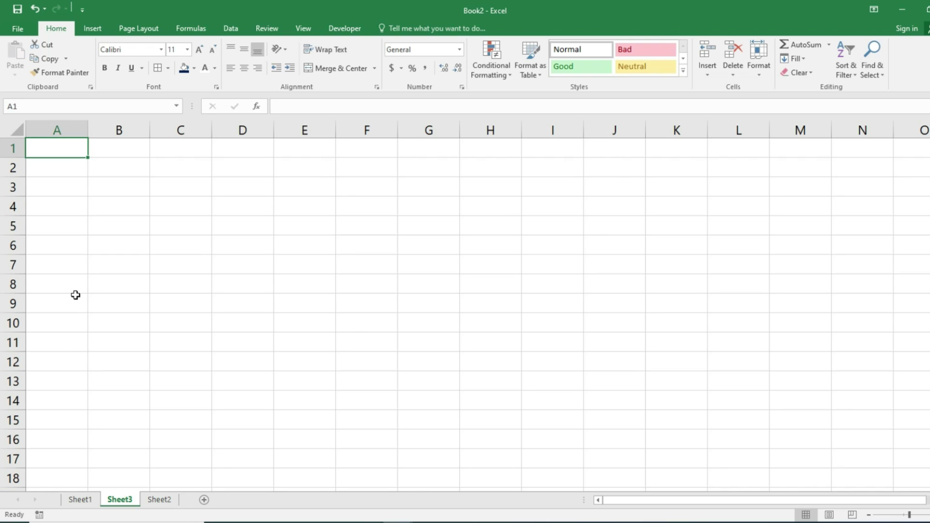
pyautogui.click(75, 499)
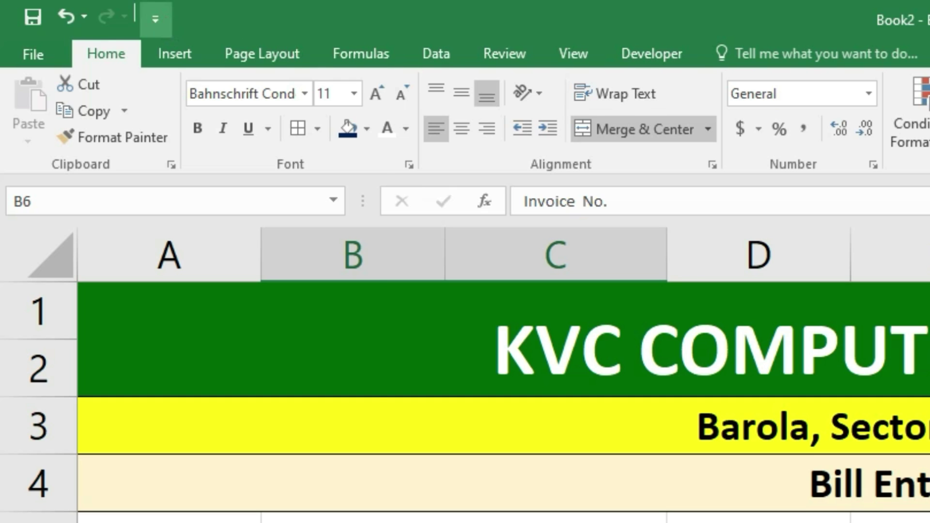
# - Turn on the Developer tab under Customize Ribbon in Excel Options and switch to it
pyautogui.click(155, 18)
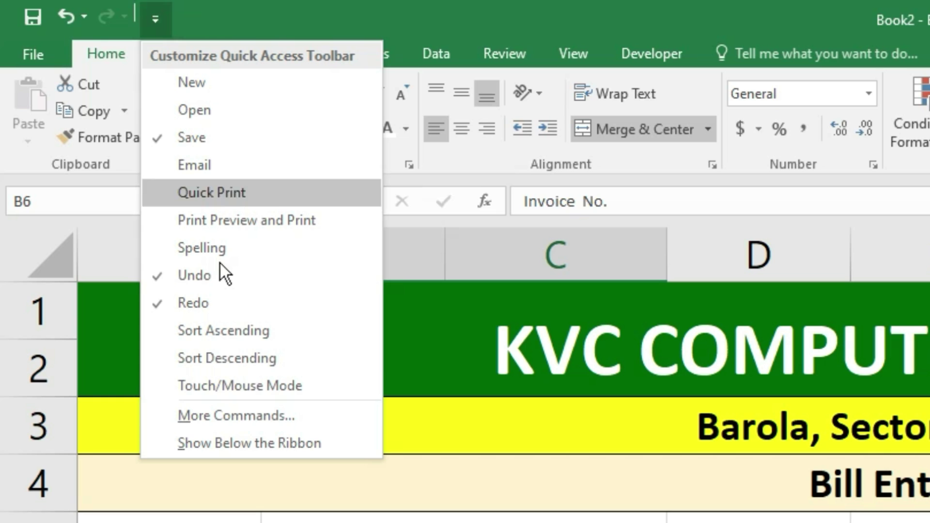
pyautogui.click(227, 421)
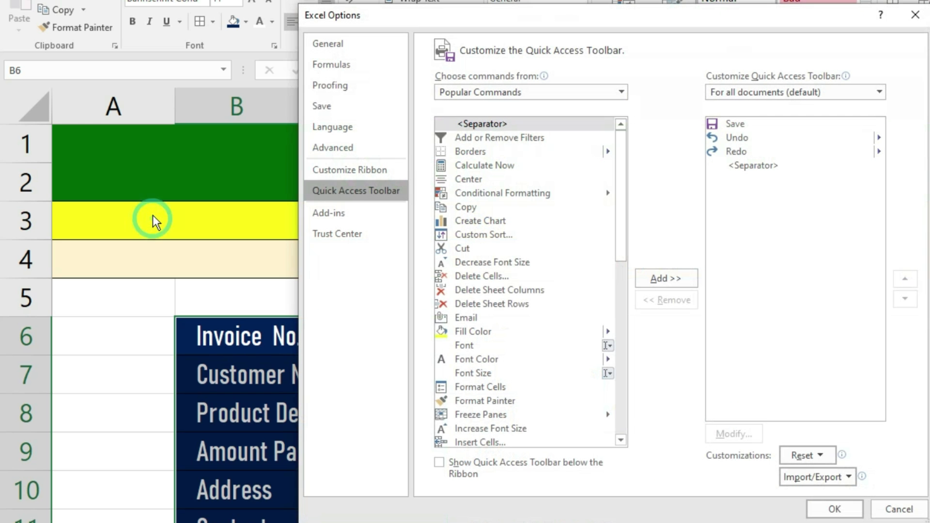
pyautogui.click(345, 170)
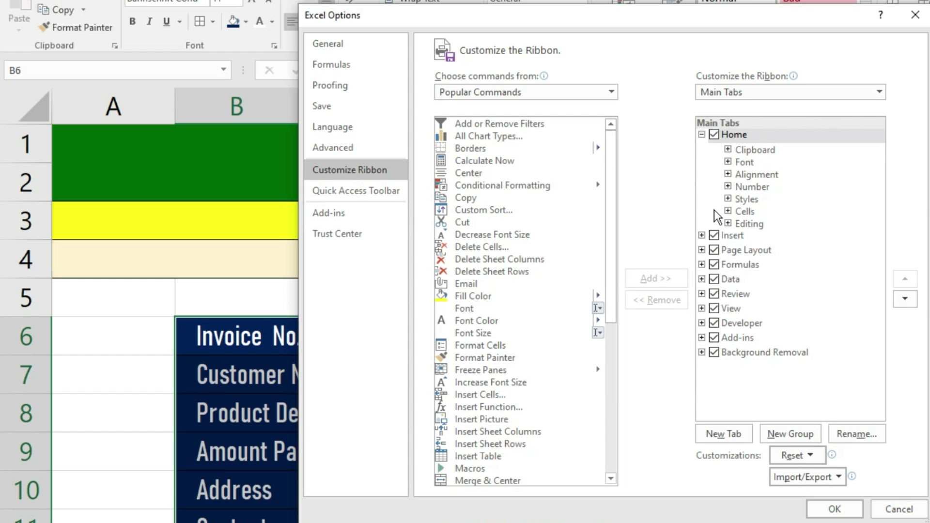
pyautogui.click(714, 323)
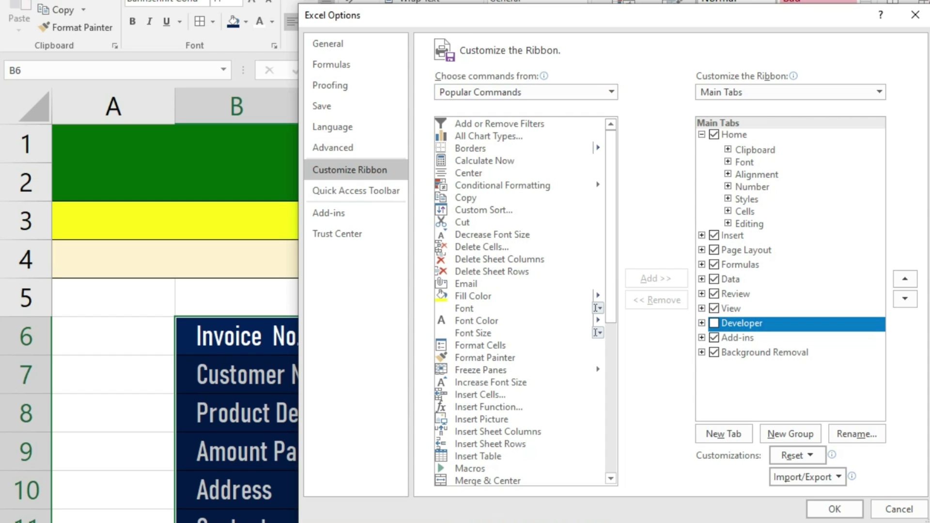
pyautogui.click(714, 323)
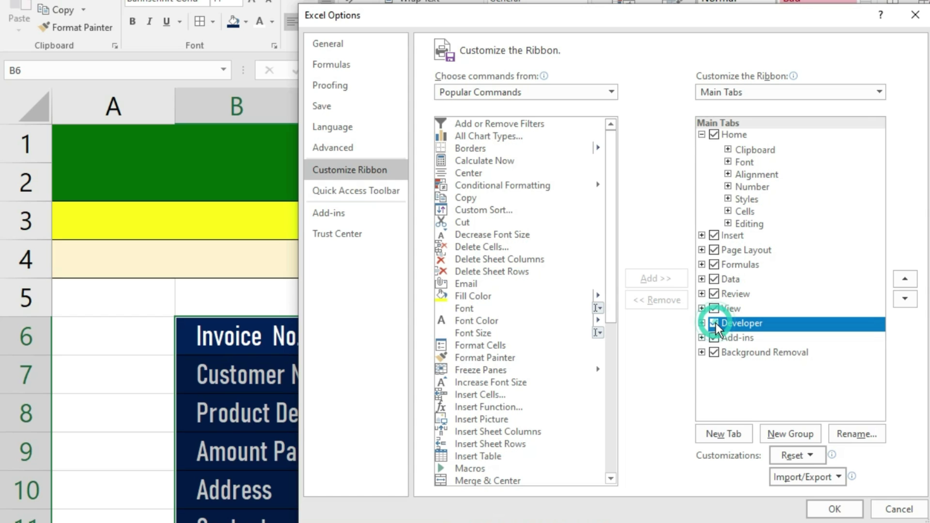
pyautogui.click(829, 506)
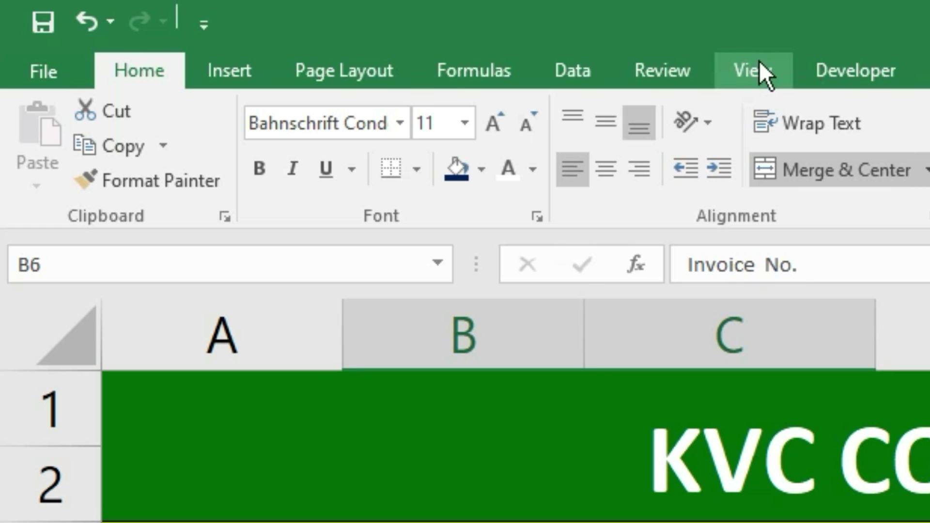
pyautogui.click(855, 72)
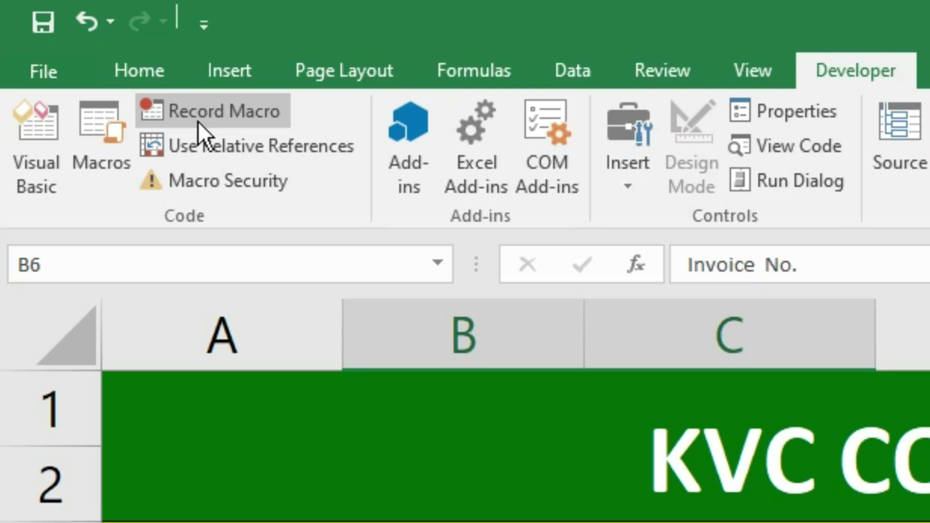
# - Record a new macro named bill_entry with shortcut Ctrl+Shift+H, stored in This Workbook
pyautogui.click(197, 116)
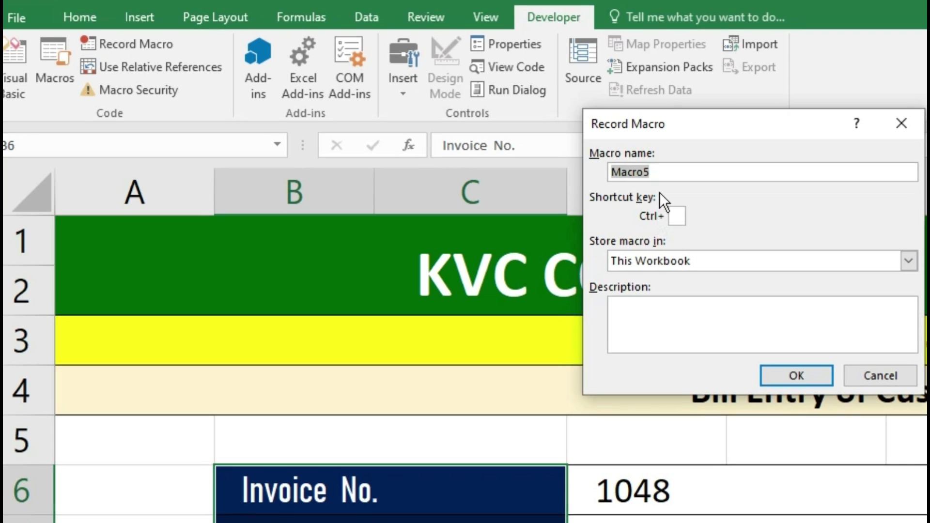
pyautogui.press('BackSpace')
pyautogui.write('billentry')
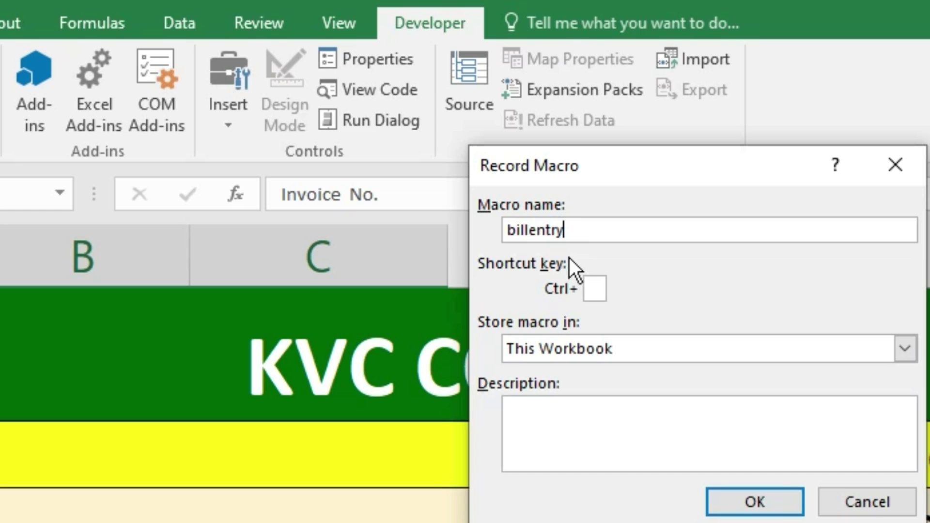
pyautogui.click(522, 231)
pyautogui.write('_')
pyautogui.click(595, 288)
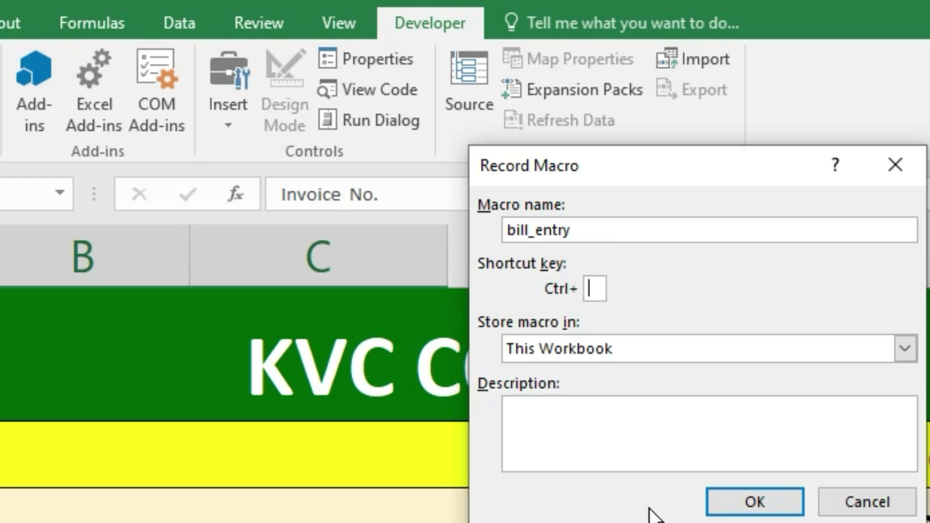
pyautogui.write('H')
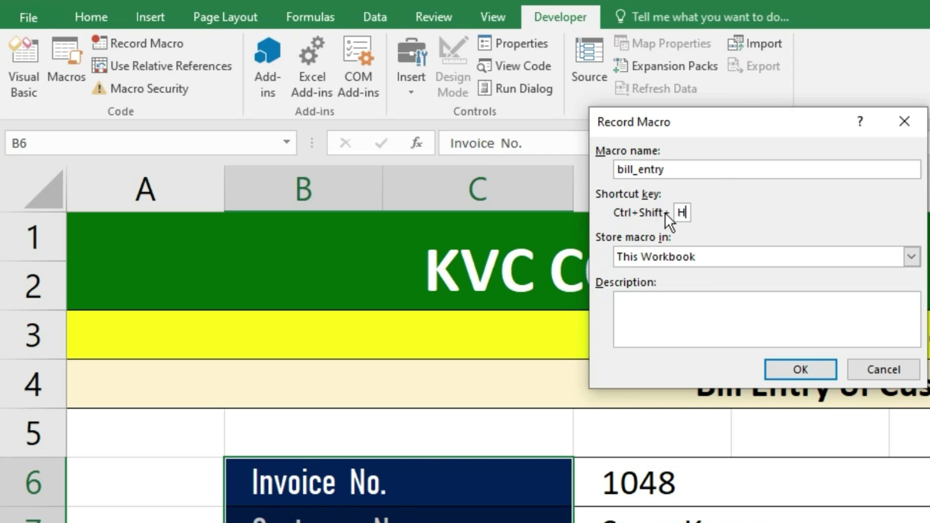
pyautogui.click(800, 370)
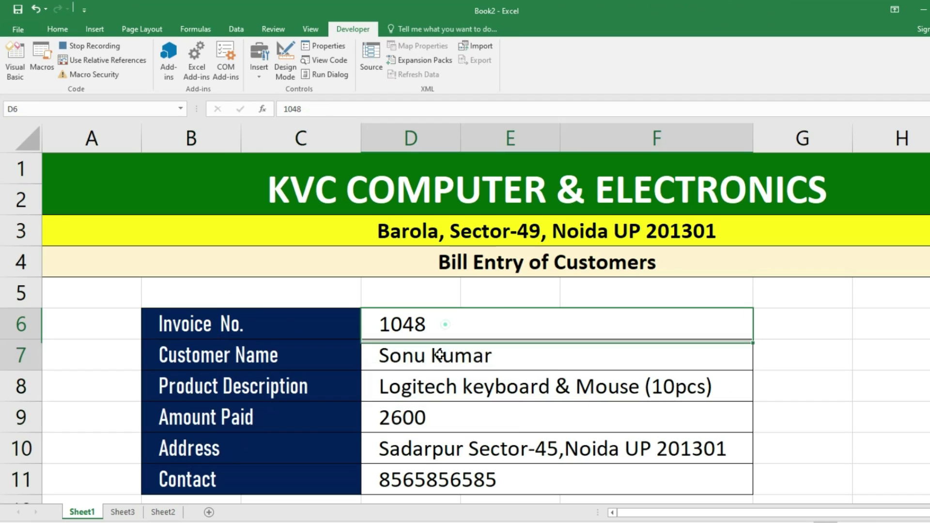
# - Copy the bill details D6:F11, paste them into Sheet3 A1, then undo that plain paste
pyautogui.moveTo(479, 356); pyautogui.dragTo(470, 508)
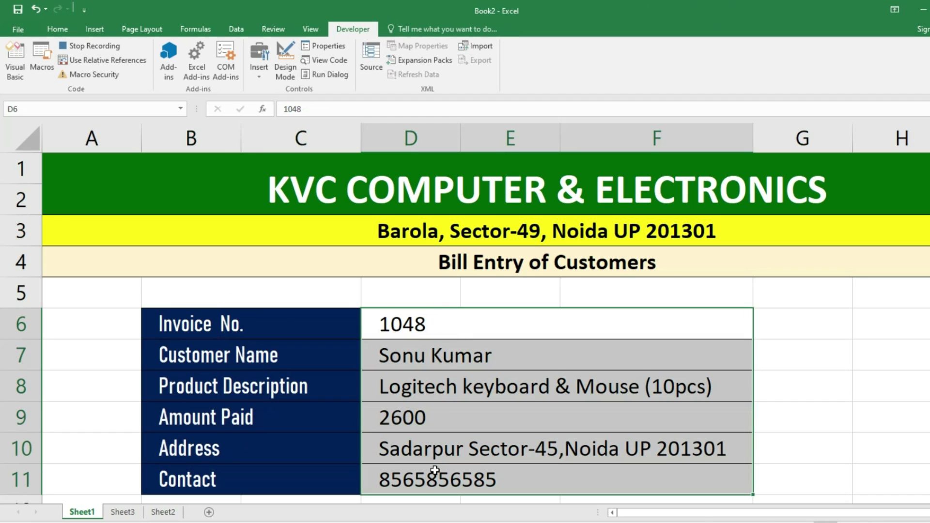
pyautogui.hotkey('ctrl', 'c')
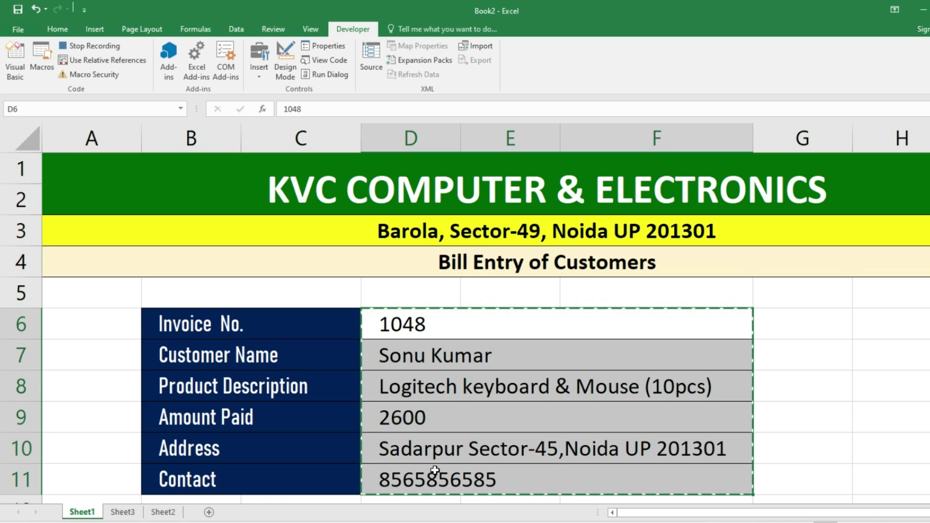
pyautogui.click(124, 512)
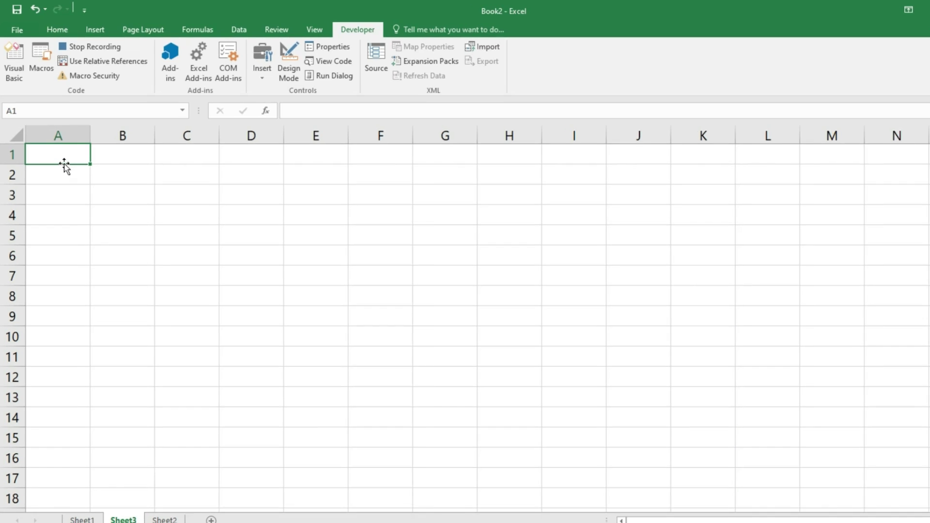
pyautogui.hotkey('ctrl', 'v')
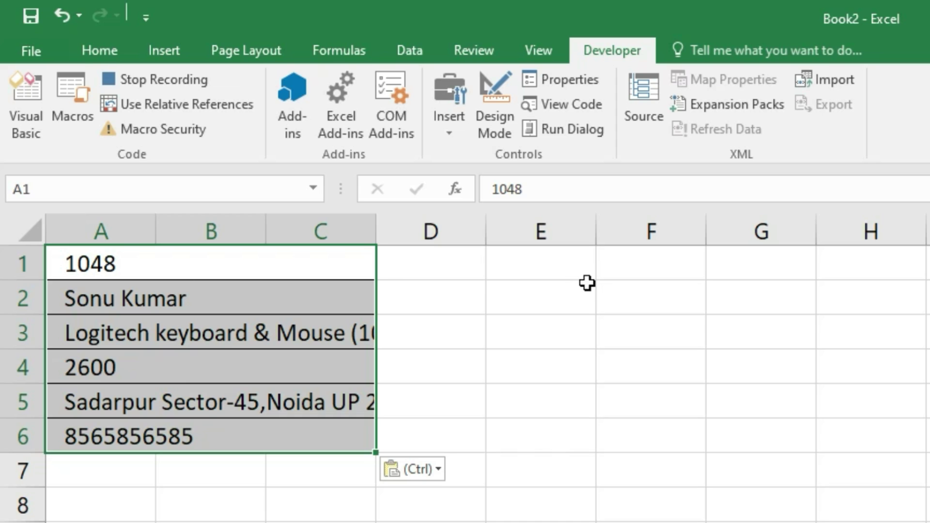
pyautogui.hotkey('ctrl', 'z')
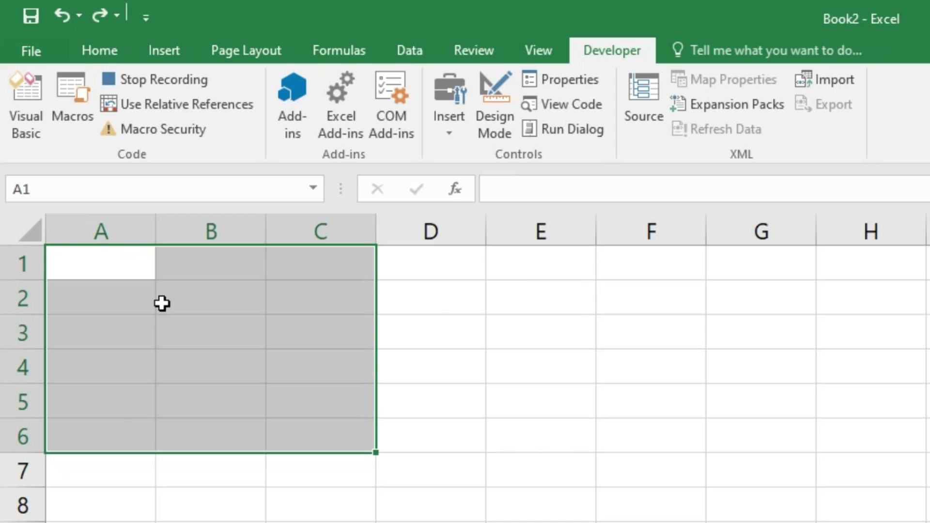
# - Reselect A1 on Sheet3 and open Paste Special for the copied bill details
pyautogui.click(155, 508)
pyautogui.click(111, 261)
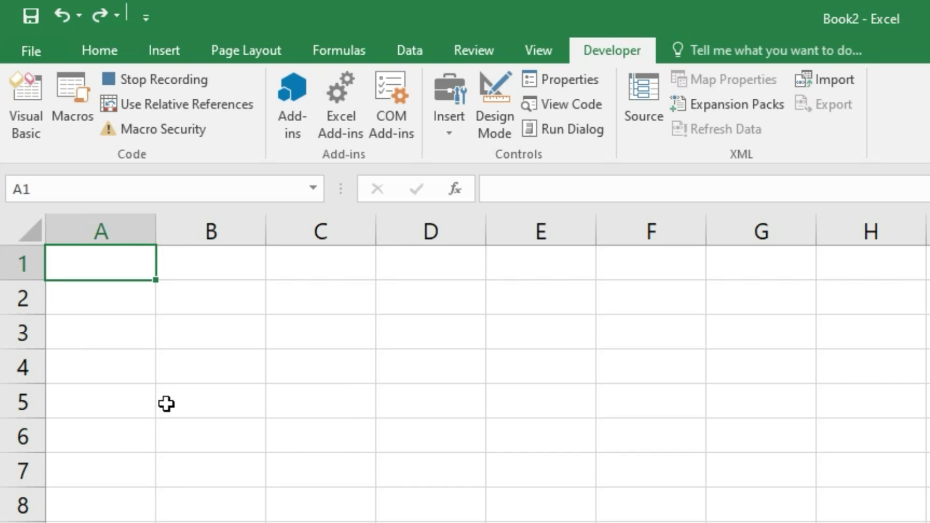
pyautogui.hotkey('ctrl', 'alt', 'v')
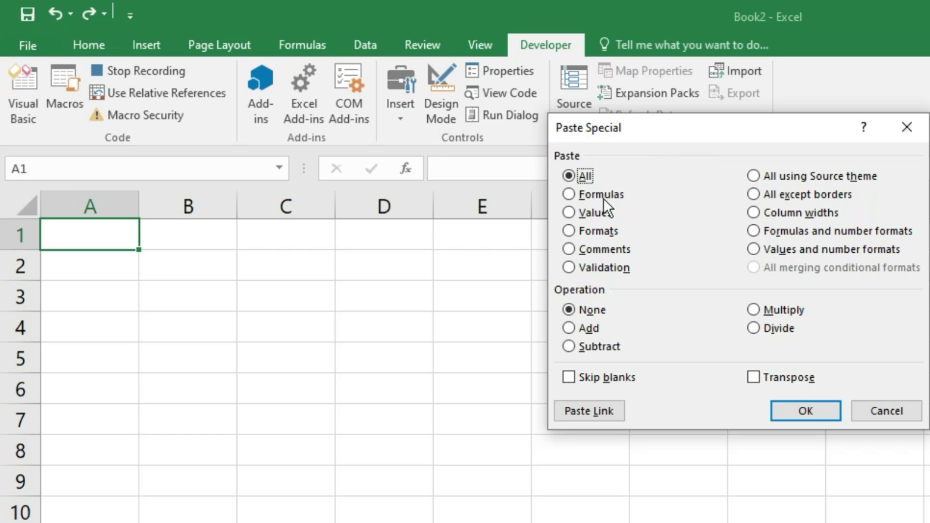
# - Paste the copied bill details into Sheet3 row 1 as transposed values, from invoice 1048 to contact number
pyautogui.click(581, 216)
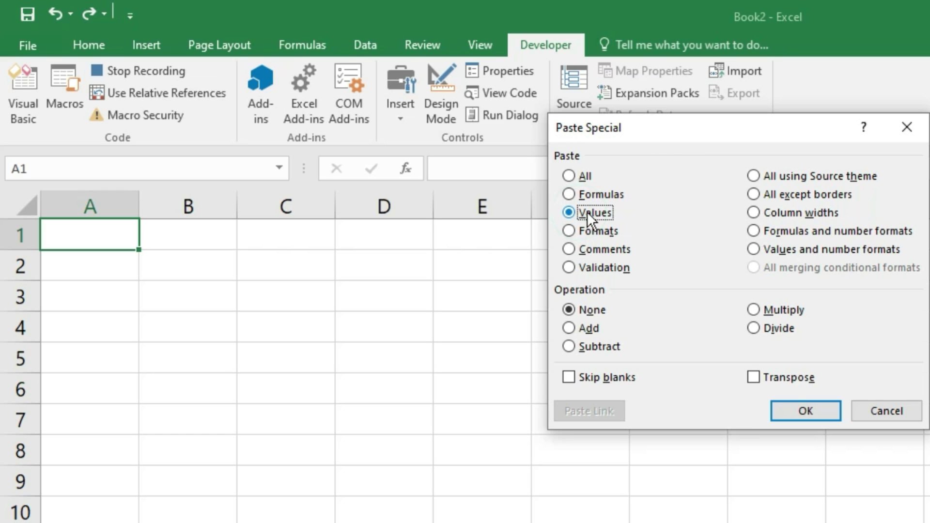
pyautogui.click(770, 377)
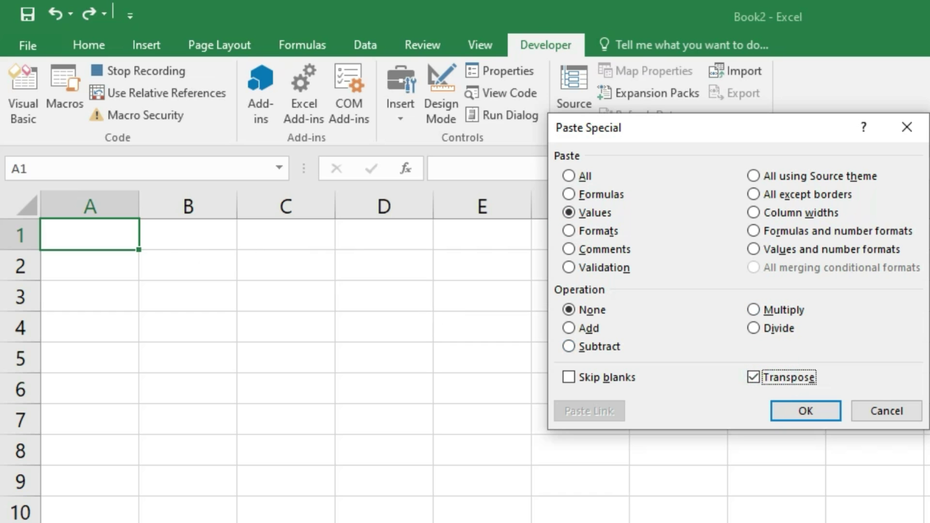
pyautogui.click(807, 411)
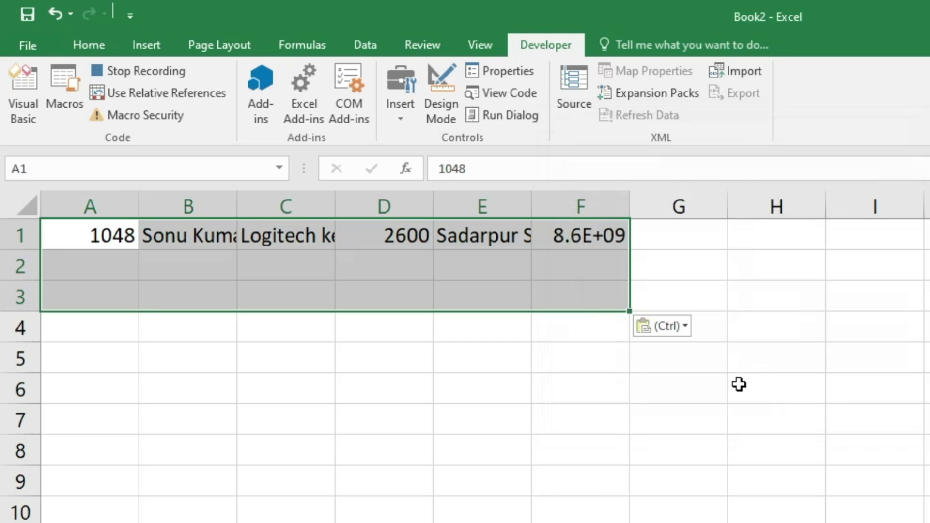
# - AutoFit Sheet3 columns A–F to the bill row, then copy A1:F1
pyautogui.moveTo(93, 235); pyautogui.dragTo(621, 237)
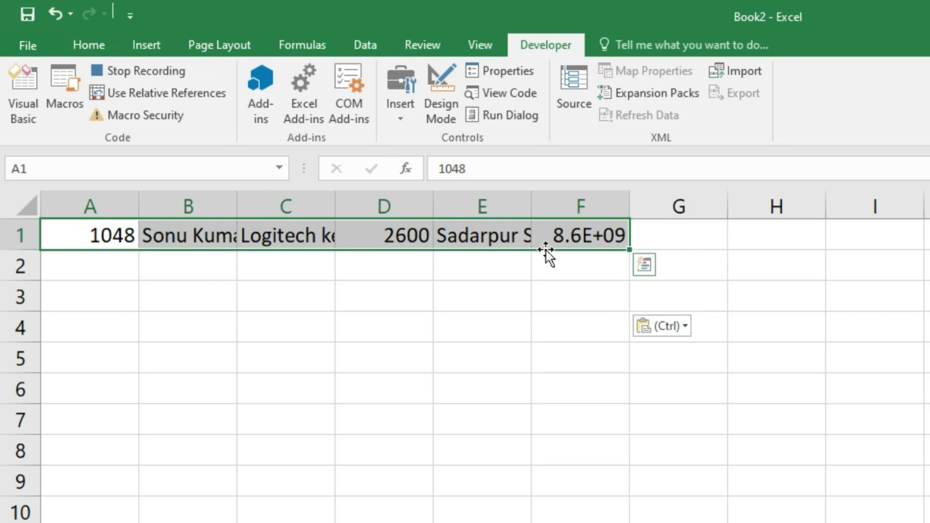
pyautogui.press('alt')
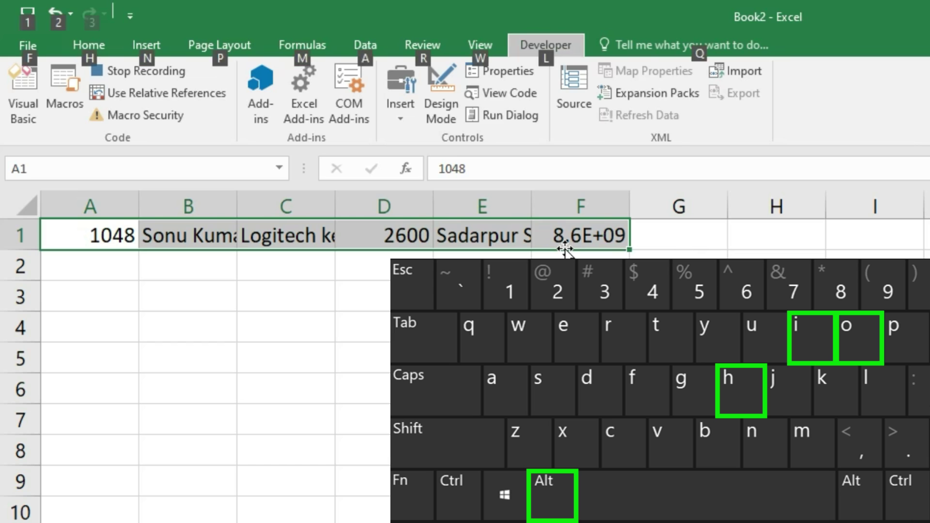
pyautogui.press('h')
pyautogui.press('o')
pyautogui.press('i')
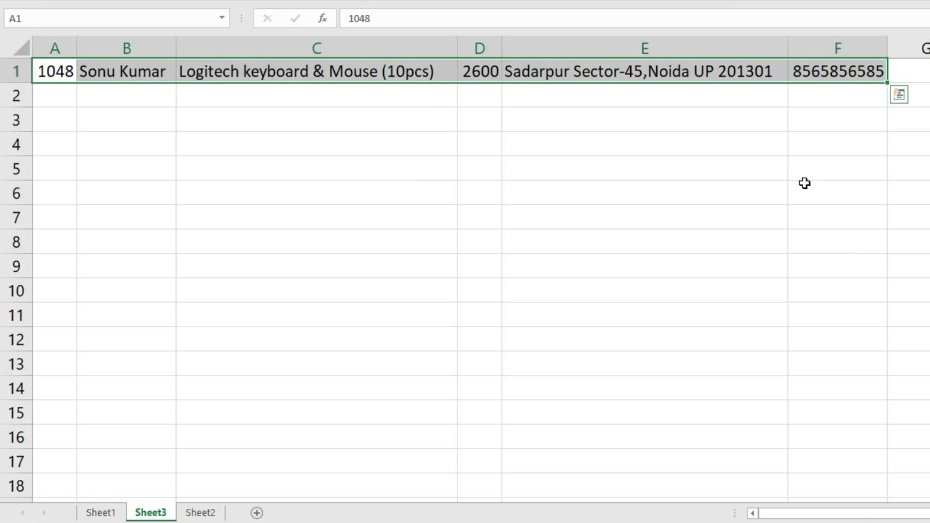
pyautogui.hotkey('ctrl', 'c')
# - Insert the copied invoice 1048 row into A2 of the Sheet2 table as copied cells
pyautogui.click(201, 512)
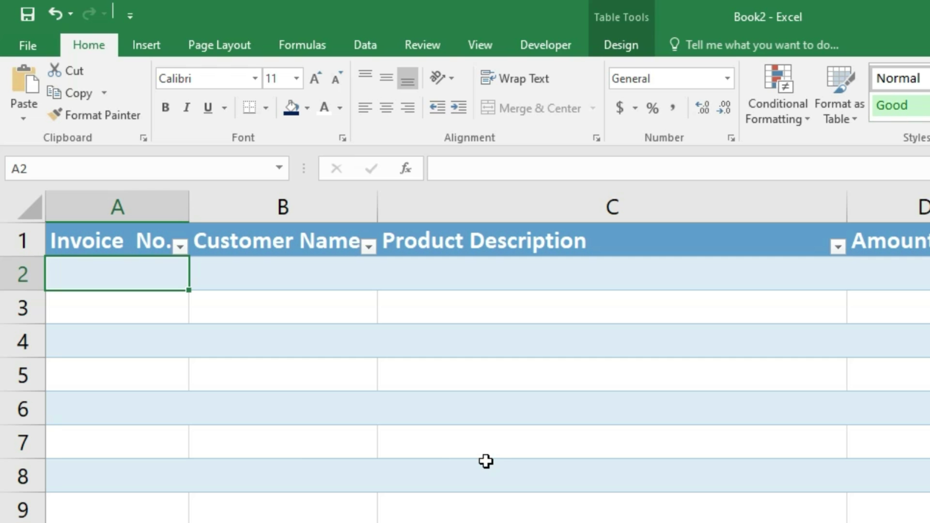
pyautogui.click(222, 216)
pyautogui.click(105, 102)
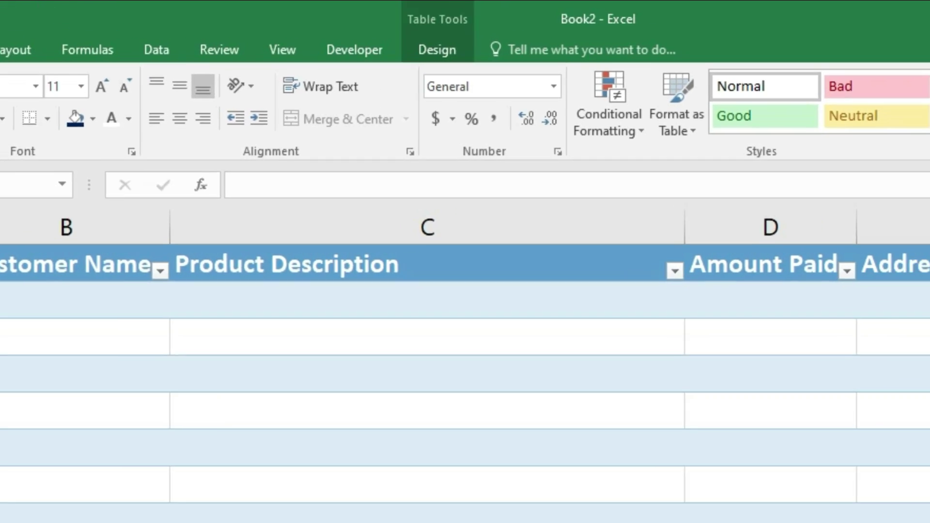
pyautogui.click(750, 152)
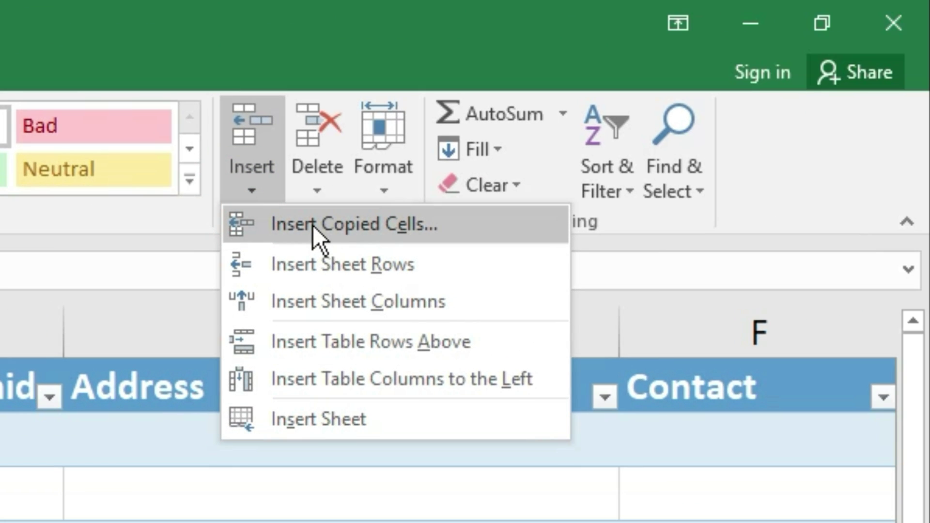
pyautogui.click(330, 223)
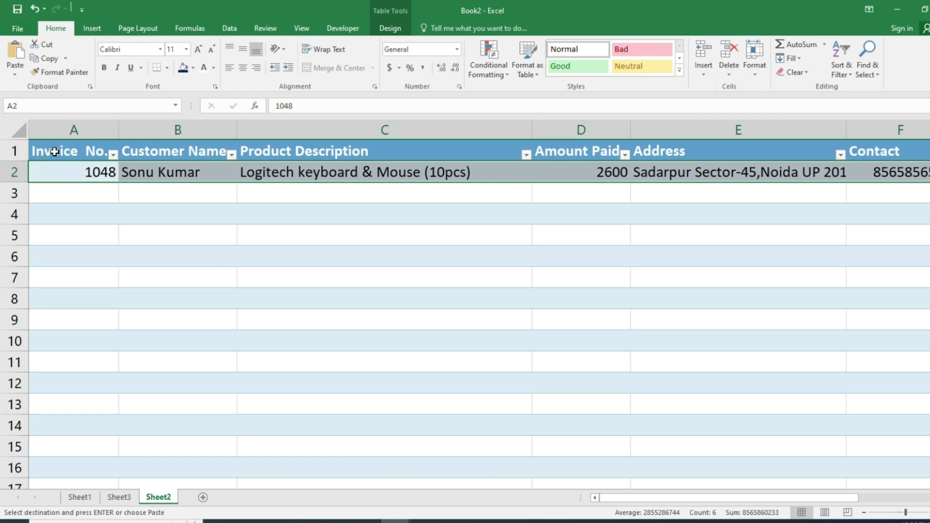
pyautogui.click(54, 152)
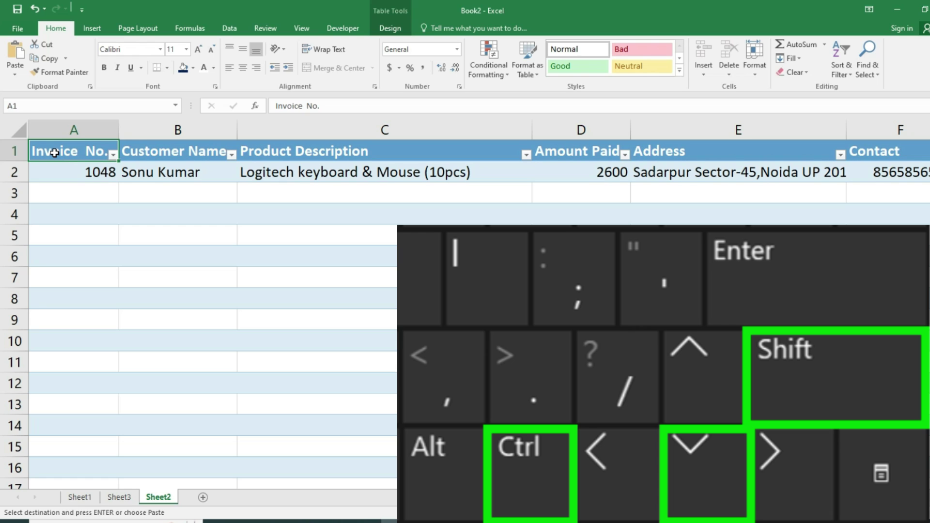
# - Centre-align the Sheet2 table from the headers to the last row and AutoFit its column widths
pyautogui.hotkey('ctrl', 'shift', 'Down')
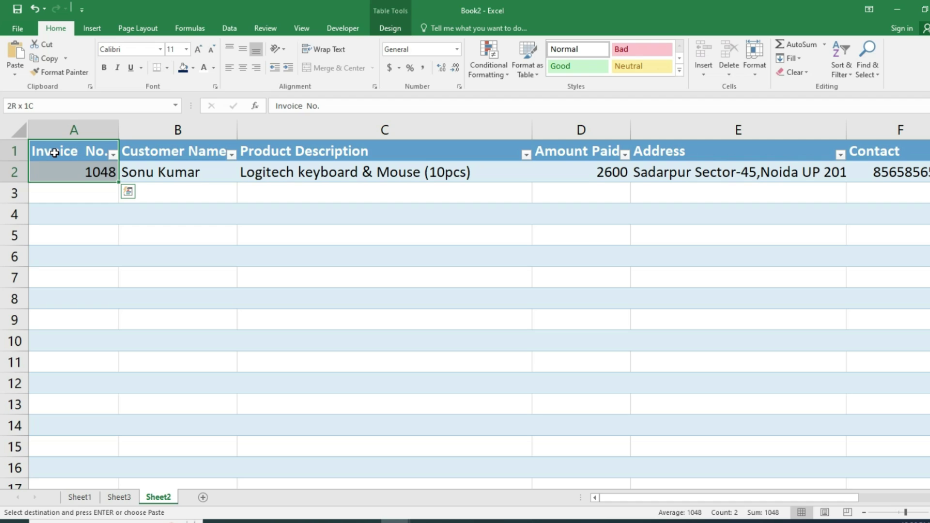
pyautogui.hotkey('shift', 'Down')
pyautogui.hotkey('shift', 'Down')
pyautogui.hotkey('shift', 'Down')
pyautogui.hotkey('shift', 'Down')
pyautogui.hotkey('shift', 'Down')
pyautogui.hotkey('shift', 'Down')
pyautogui.hotkey('shift', 'Down')
pyautogui.hotkey('shift', 'Down')
pyautogui.hotkey('shift', 'Down')
pyautogui.hotkey('shift', 'Down')
pyautogui.hotkey('shift', 'Down')
pyautogui.hotkey('shift', 'Down')
pyautogui.hotkey('shift', 'Down')
pyautogui.hotkey('shift', 'Down')
pyautogui.hotkey('shift', 'Down')
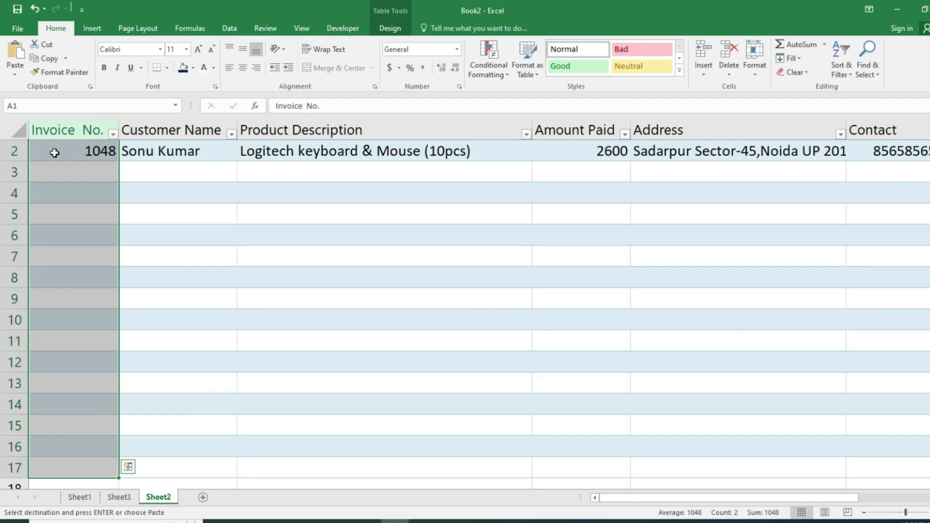
pyautogui.hotkey('ctrl', 'shift', 'Right')
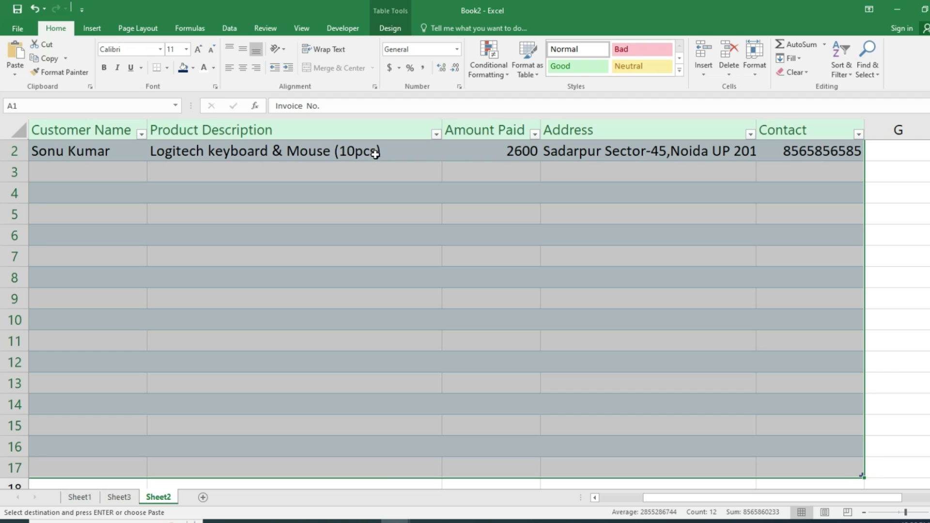
pyautogui.click(241, 68)
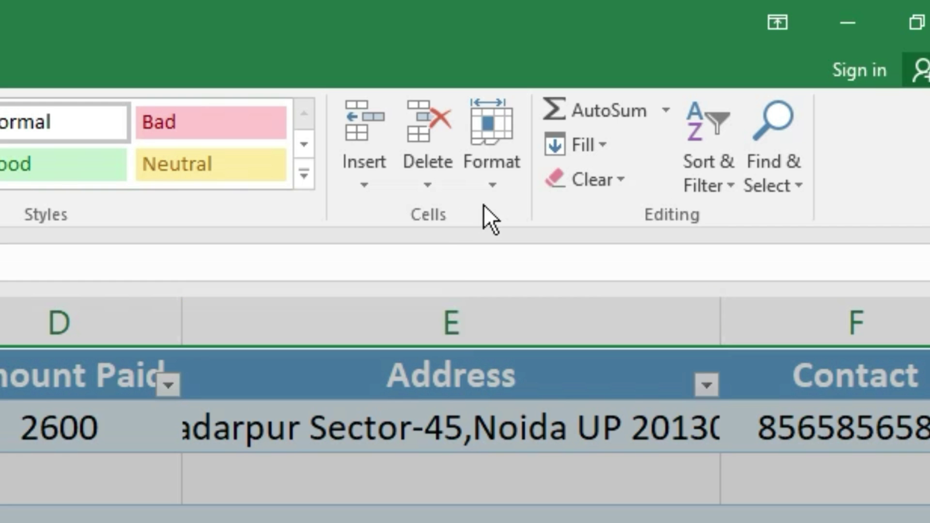
pyautogui.click(706, 98)
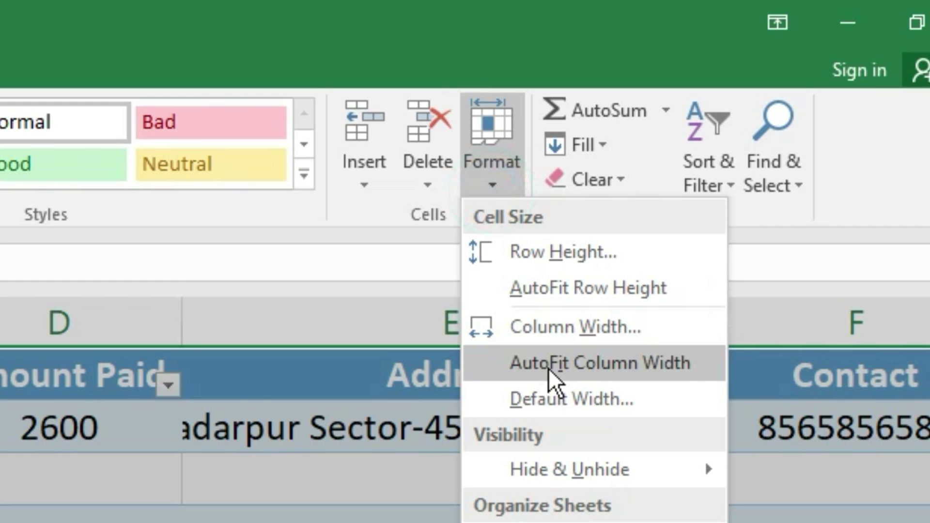
pyautogui.click(548, 368)
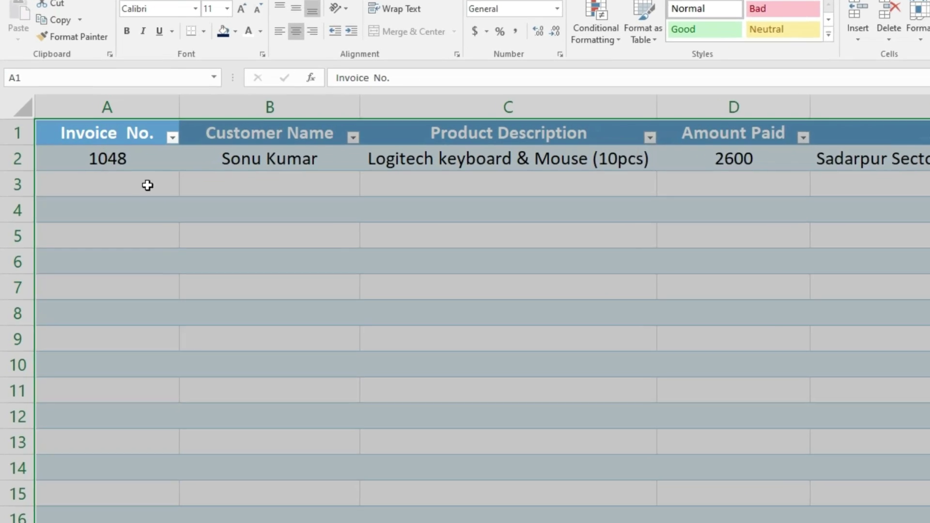
# - Sort the Sheet2 table by the Invoice No. column, smallest to largest
pyautogui.click(137, 177)
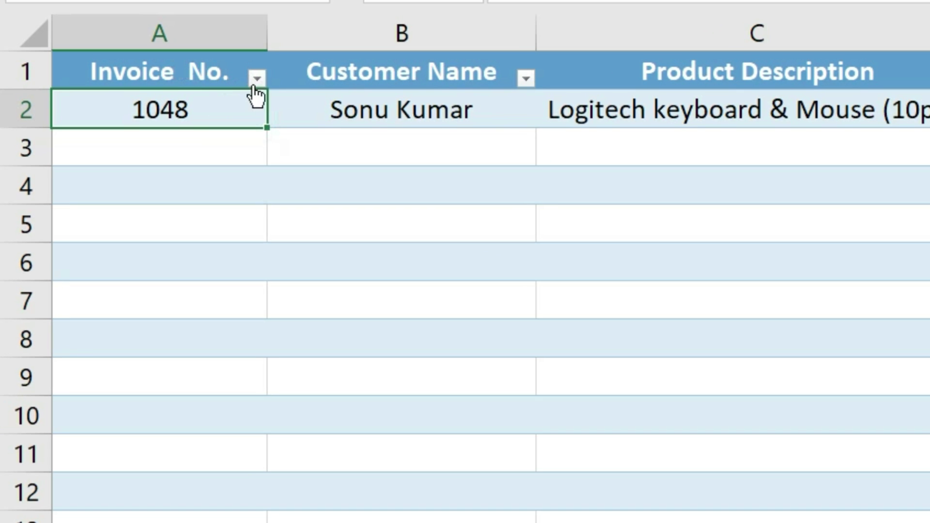
pyautogui.click(255, 78)
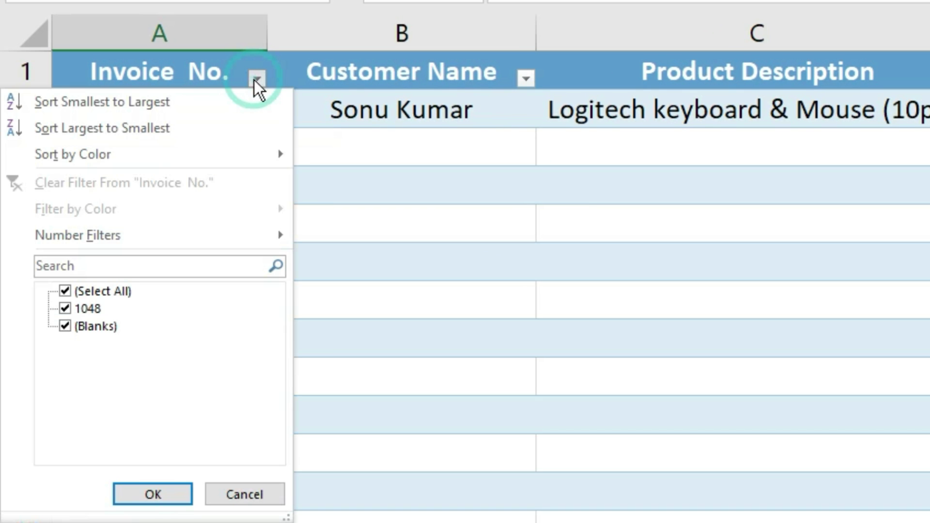
pyautogui.click(96, 101)
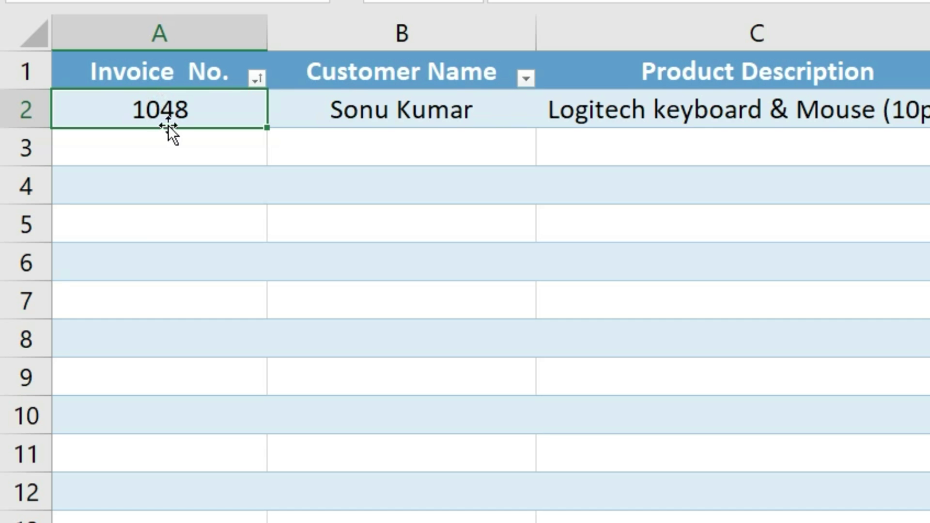
pyautogui.click(257, 79)
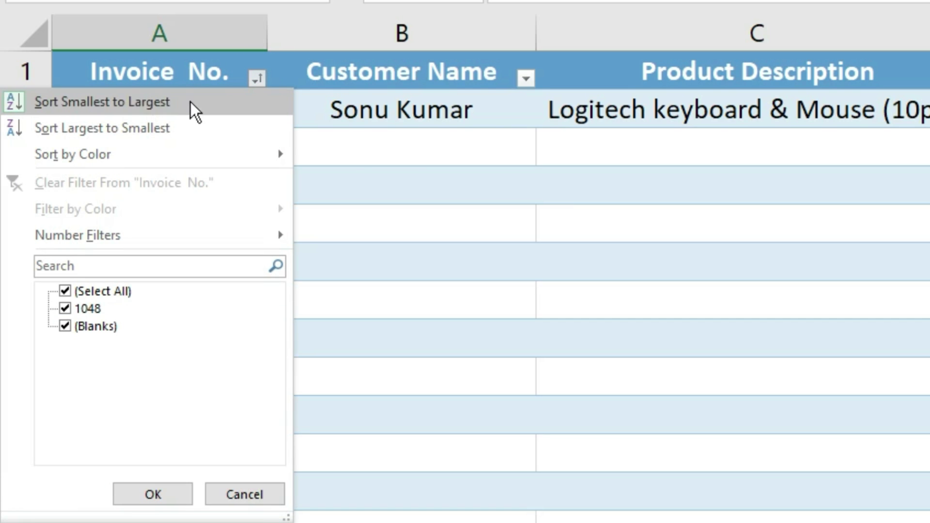
pyautogui.click(358, 141)
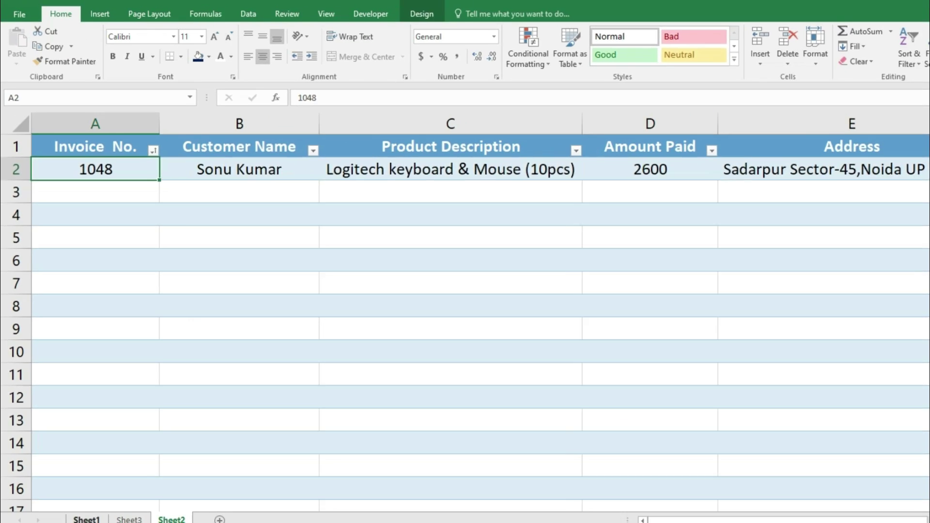
# - Clear the Sheet1 form's entered values in D6:F11 and reselect D6
pyautogui.click(77, 502)
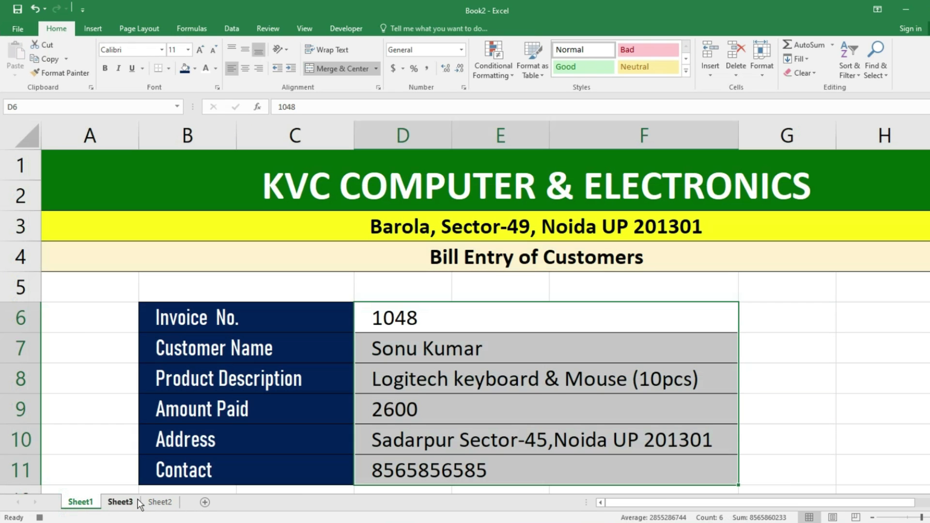
pyautogui.moveTo(434, 320); pyautogui.dragTo(427, 468)
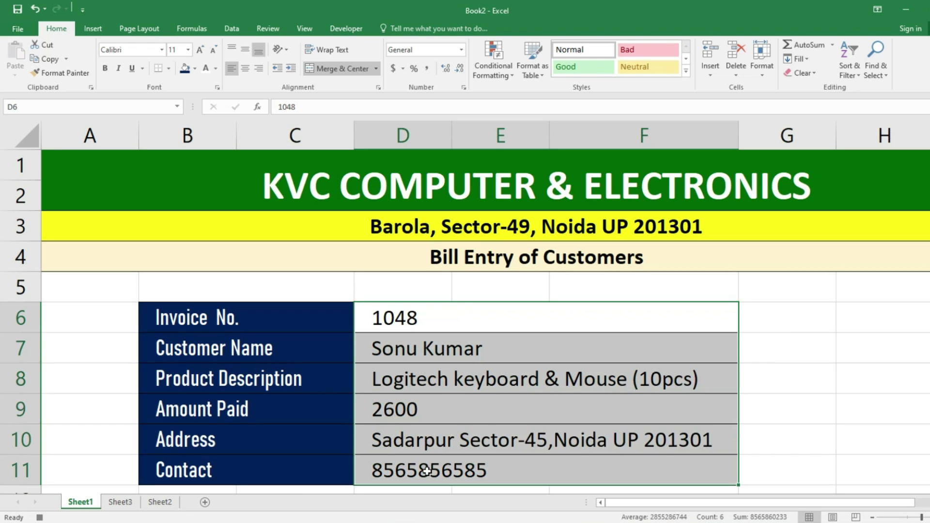
pyautogui.press('Delete')
pyautogui.click(412, 325)
pyautogui.click(412, 325)
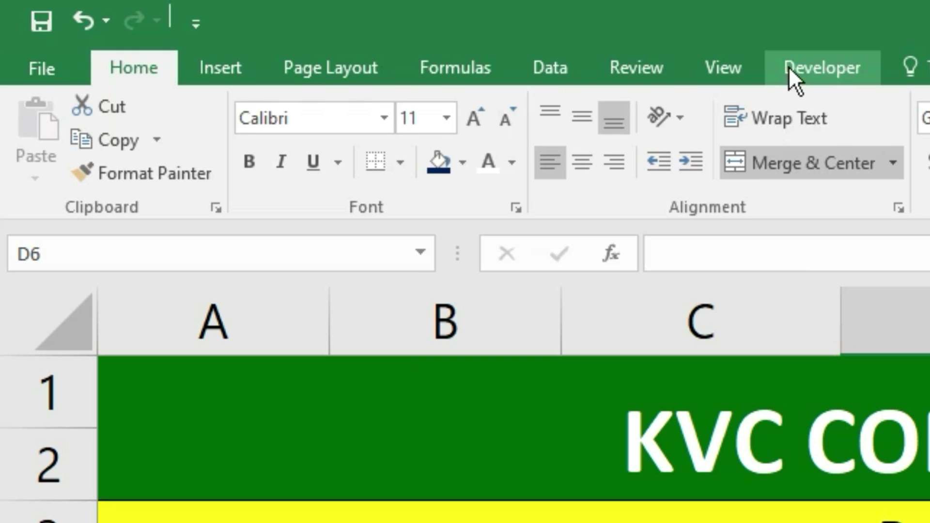
# - Stop the macro recording and confirm invoice 1048 remains in Sheet2's table
pyautogui.click(788, 66)
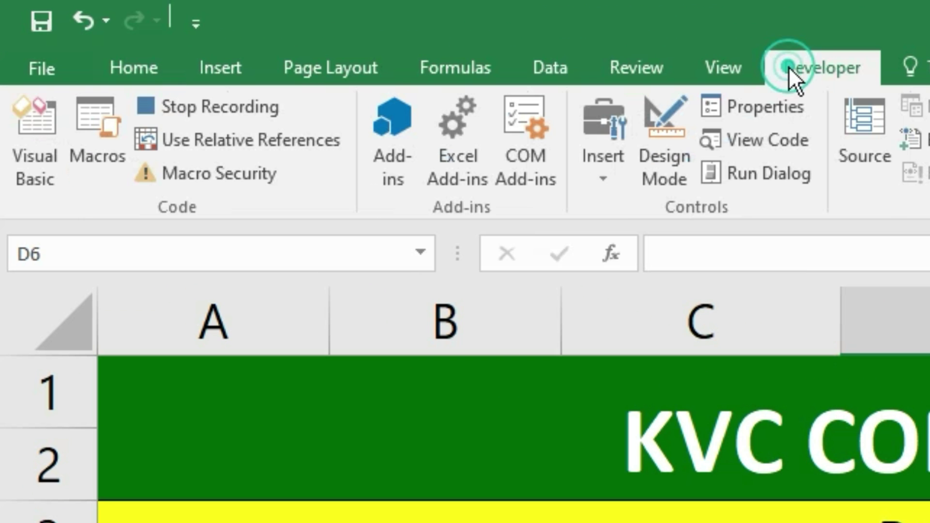
pyautogui.click(202, 107)
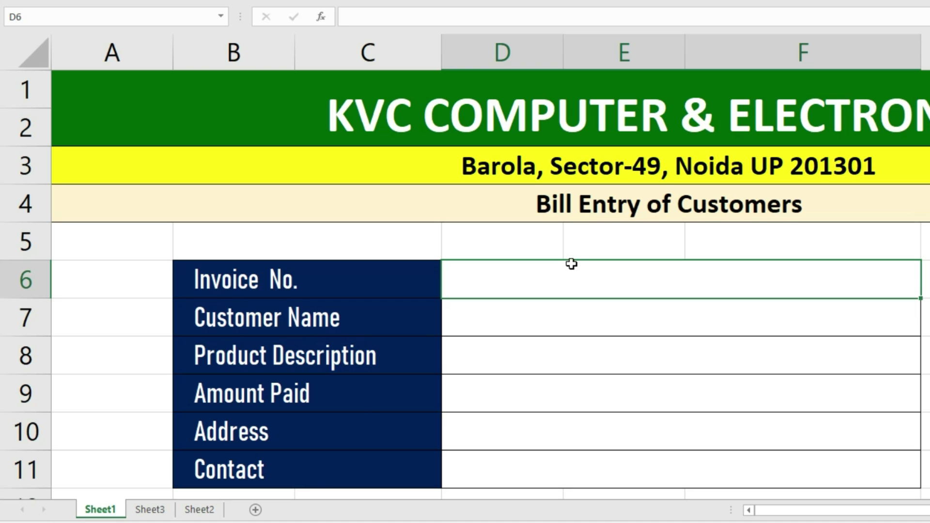
pyautogui.click(211, 511)
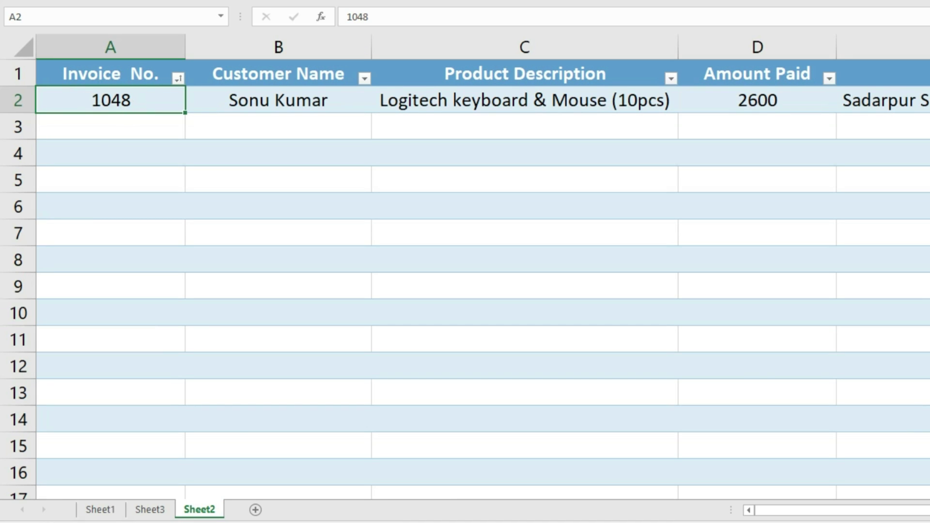
pyautogui.click(106, 511)
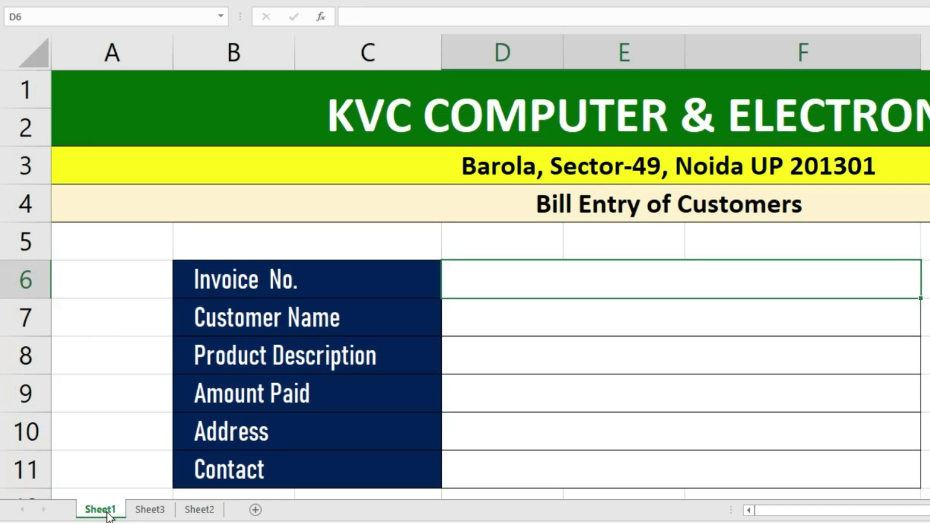
pyautogui.click(588, 292)
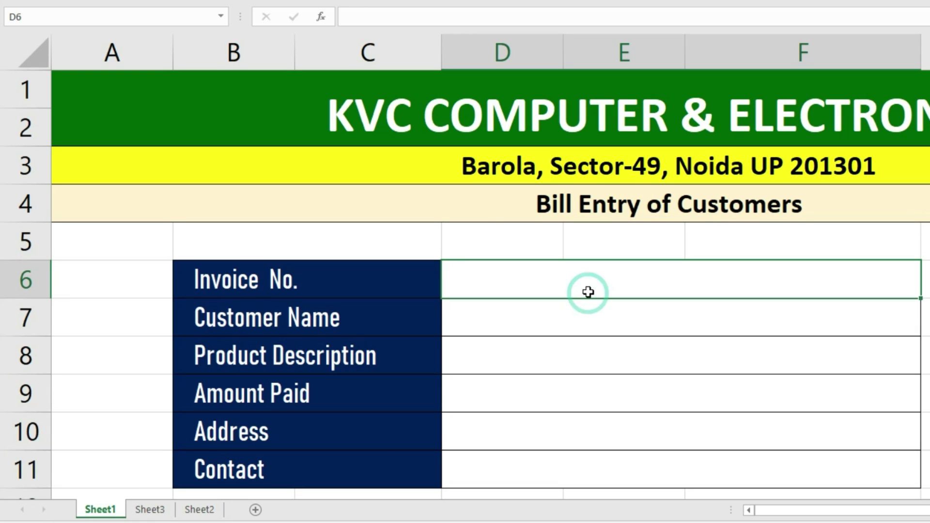
# - Enter invoice 1049, the customer's name, and product 'AOC Monitor 24 inch (5pcs' in the form
pyautogui.write('1049')
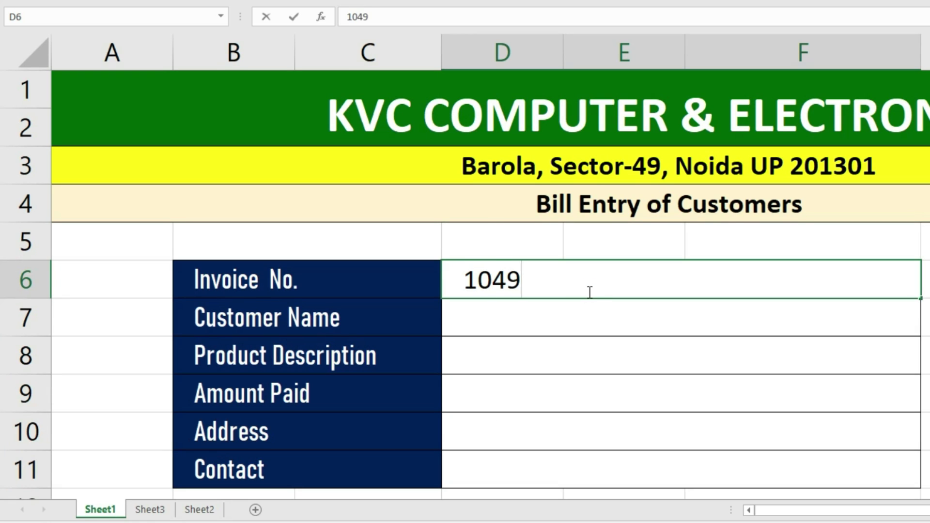
pyautogui.press('Return')
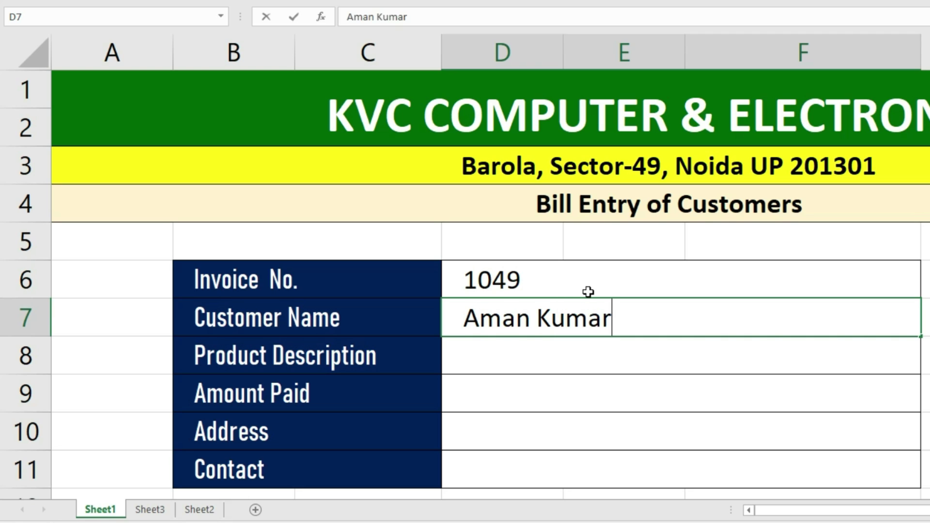
pyautogui.press('Return')
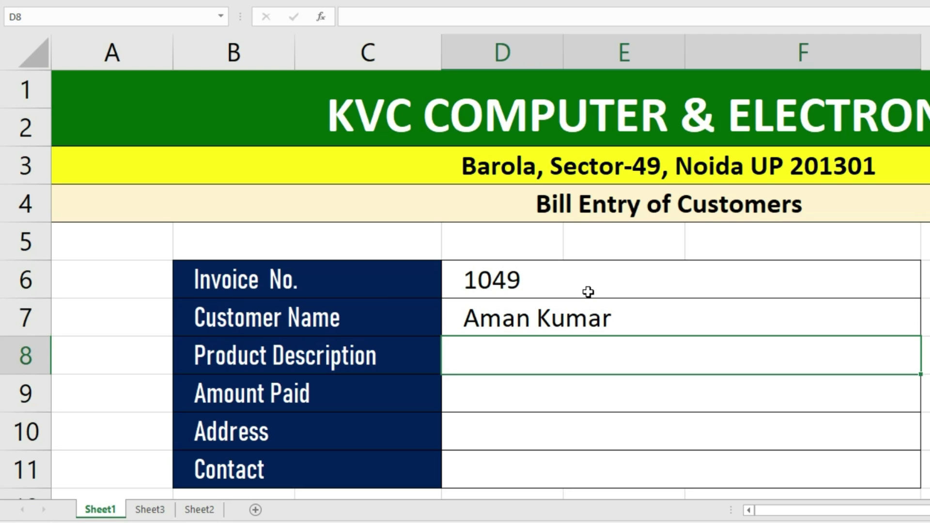
pyautogui.write('AOC')
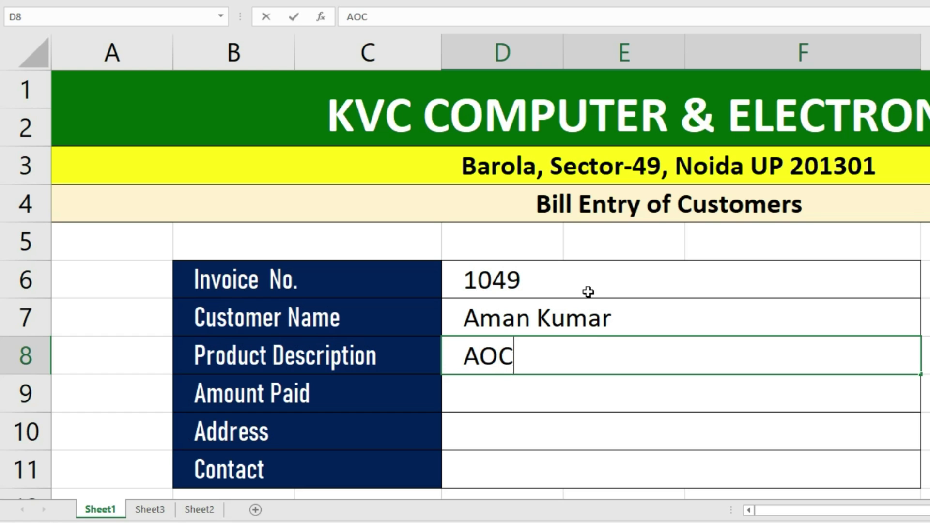
pyautogui.write(' Moni')
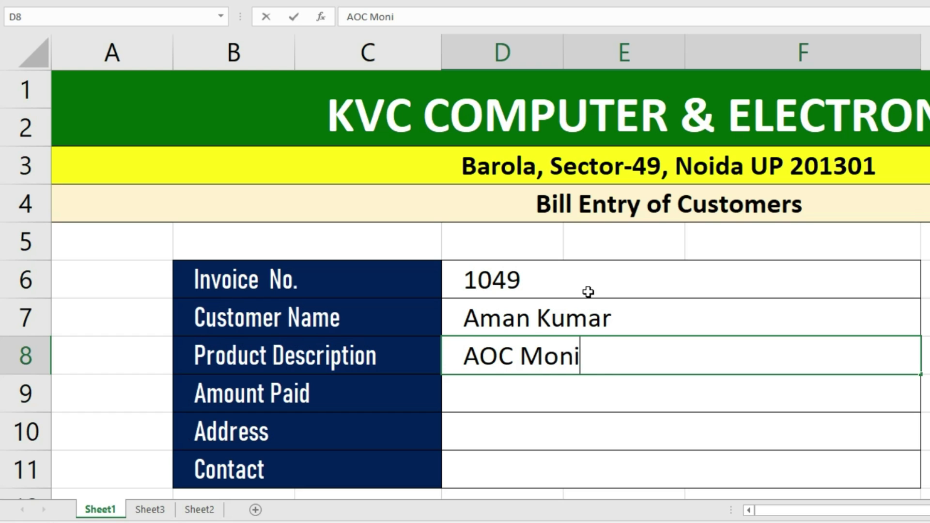
pyautogui.write('tor 24 inch')
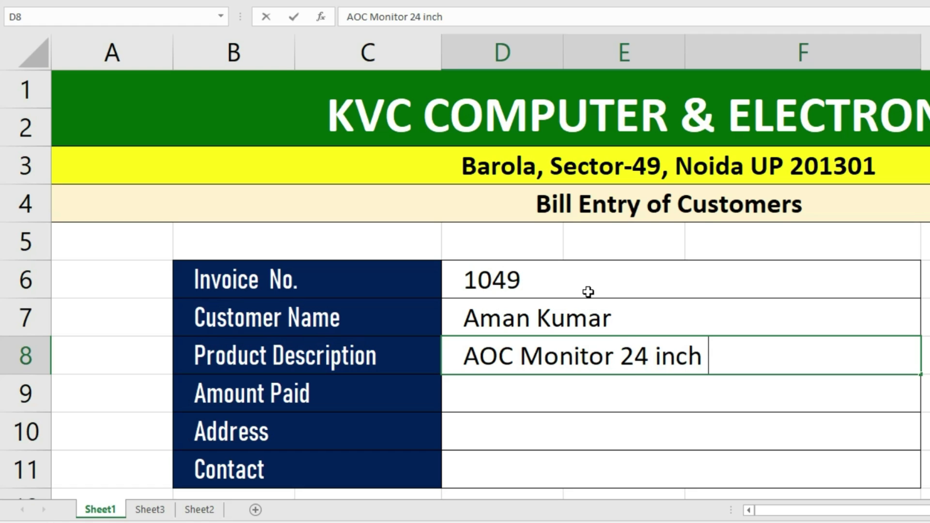
pyautogui.write(' 5')
pyautogui.press('BackSpace')
pyautogui.write('(p')
pyautogui.press('BackSpace')
pyautogui.write('5pcs')
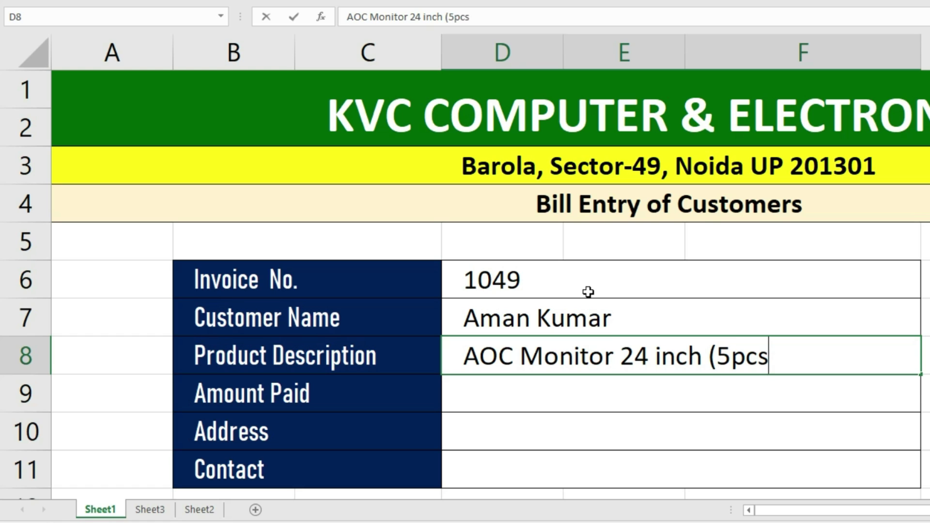
pyautogui.press('Return')
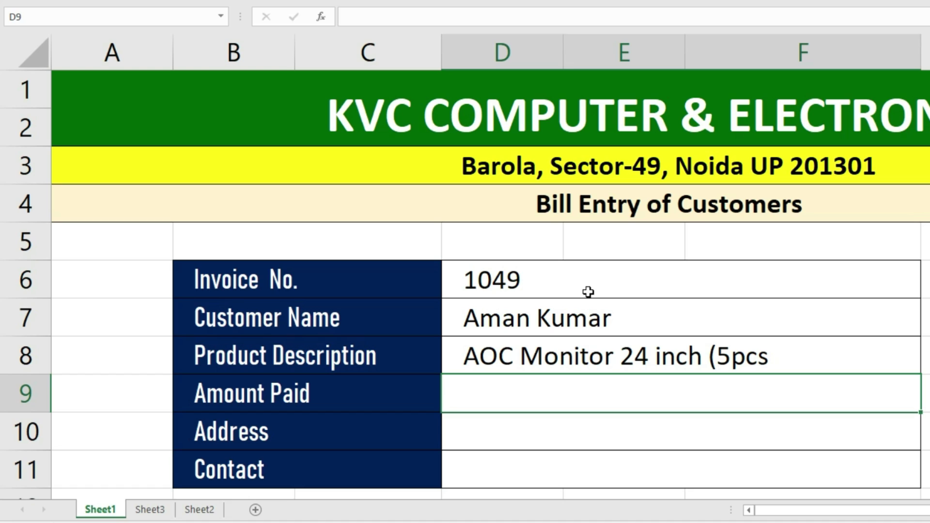
# - Enter amount paid 20000, the customer's address and contact number, widening column F
pyautogui.write('20000')
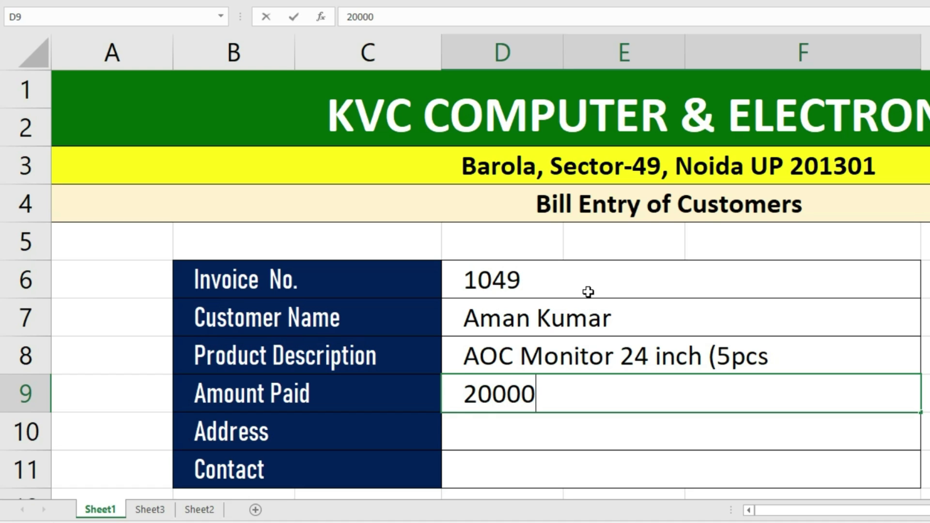
pyautogui.press('Return')
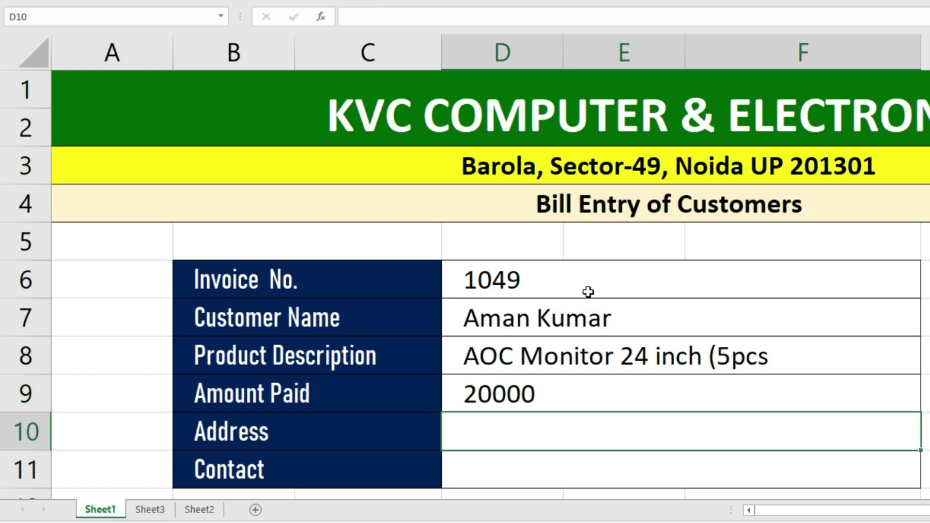
pyautogui.write('Yusufpur chak saberi')
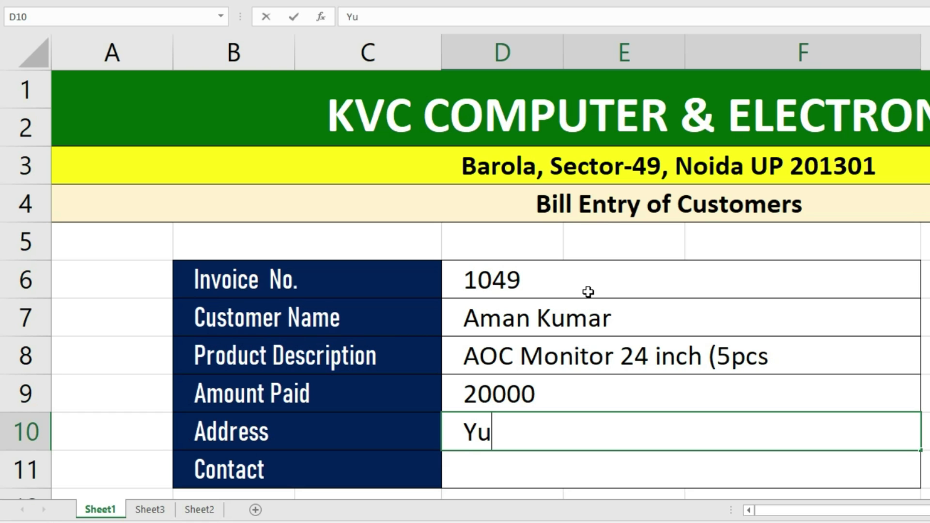
pyautogui.write(', Greater Noida')
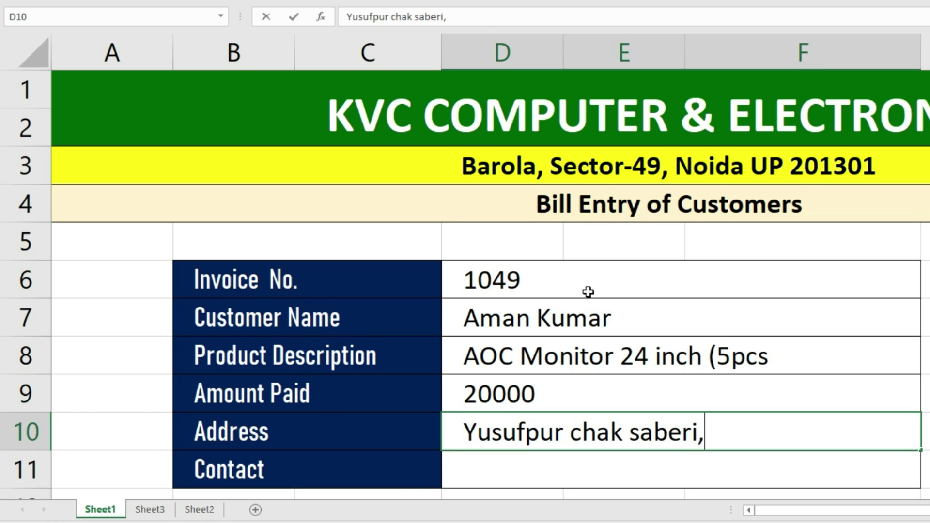
pyautogui.write(' U')
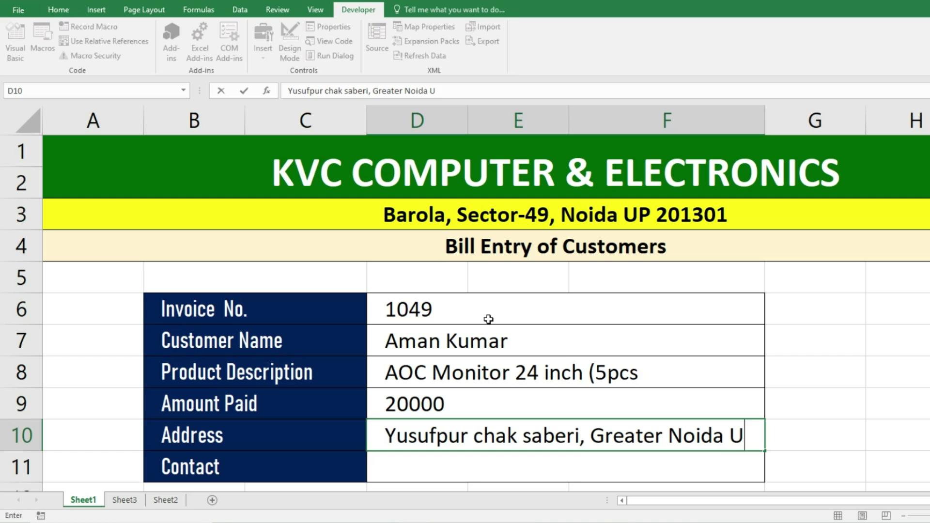
pyautogui.write('P 201009')
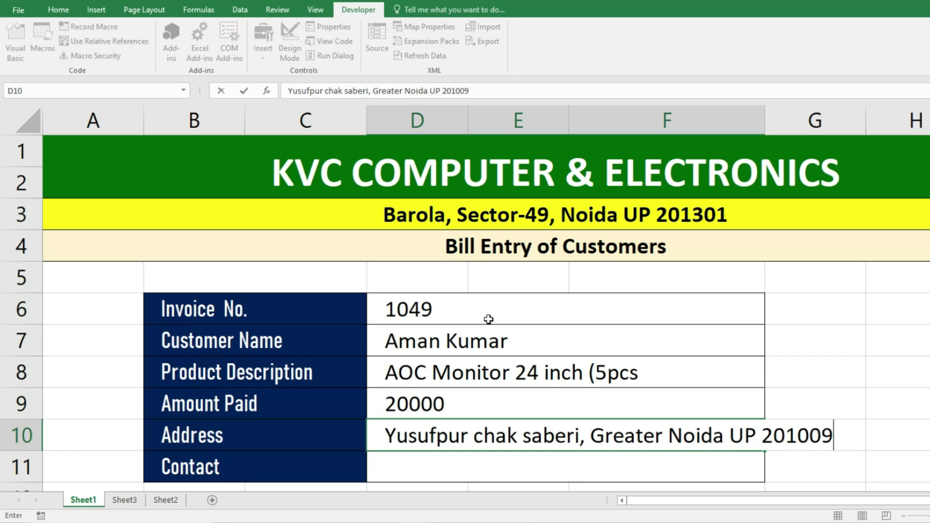
pyautogui.press('Return')
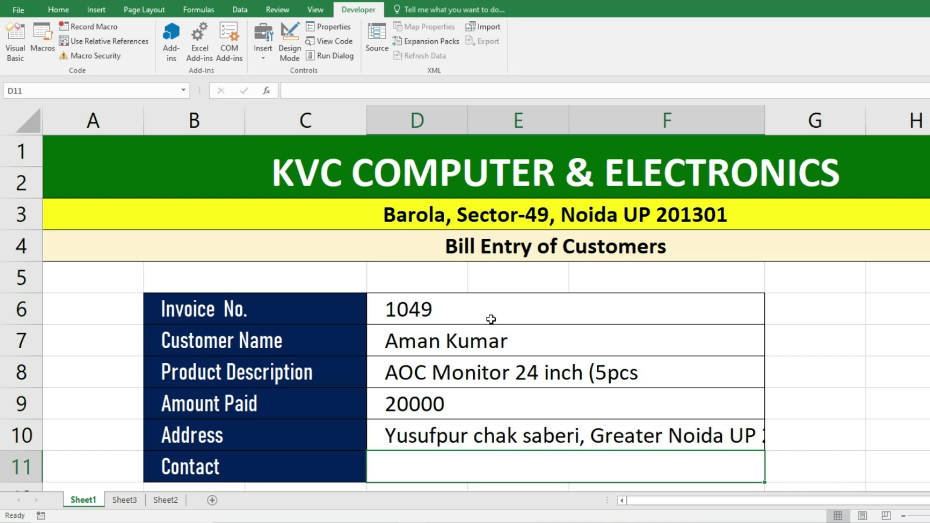
pyautogui.moveTo(764, 121); pyautogui.dragTo(852, 182)
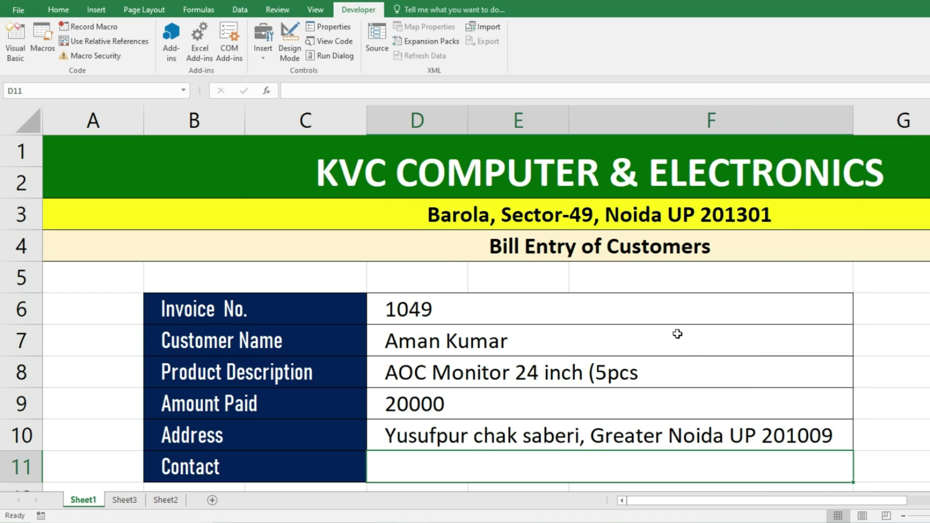
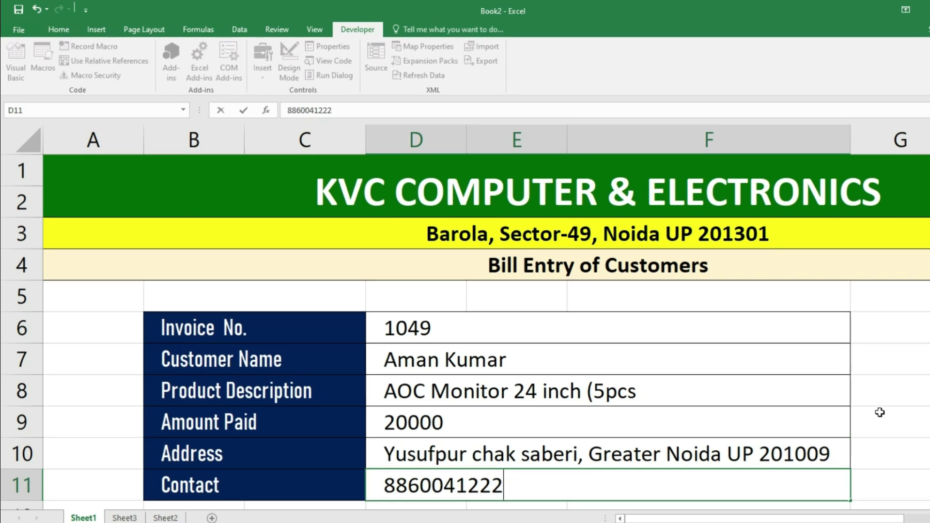
pyautogui.click(891, 405)
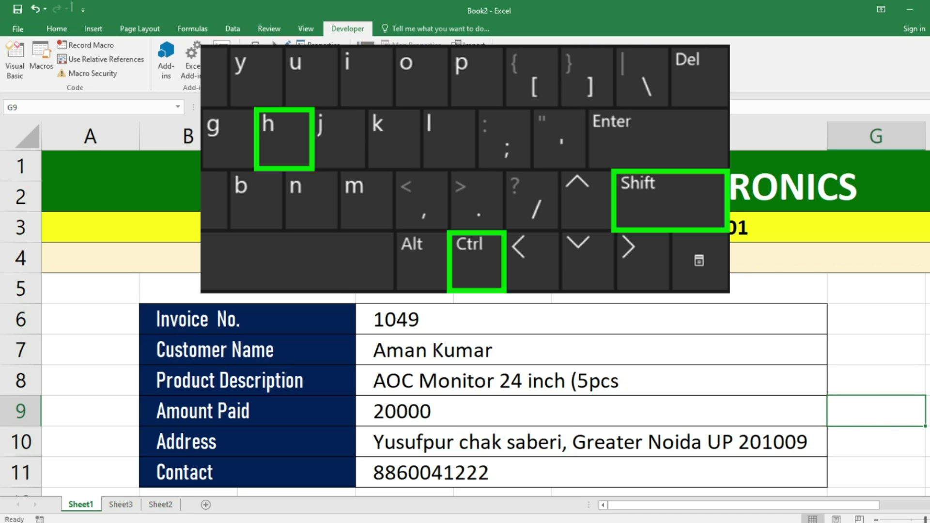
# - Run the macro with Ctrl+Shift+H and verify invoice 1049 appears in Sheet2's table
pyautogui.hotkey('ctrl', 'shift', 'h')
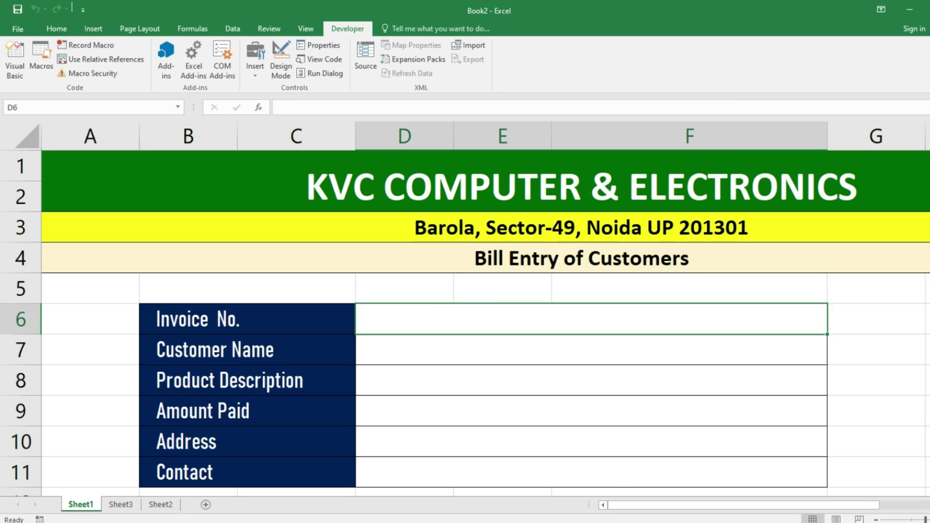
pyautogui.click(450, 320)
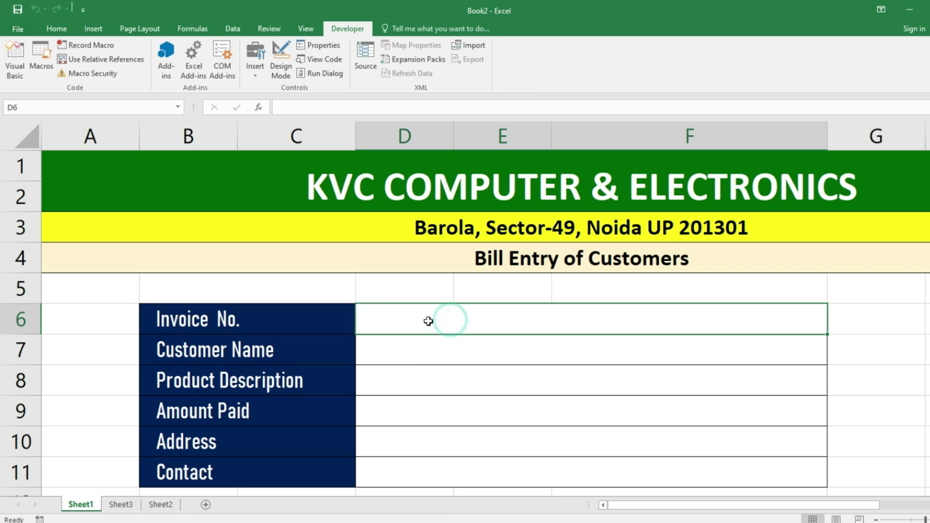
pyautogui.click(161, 505)
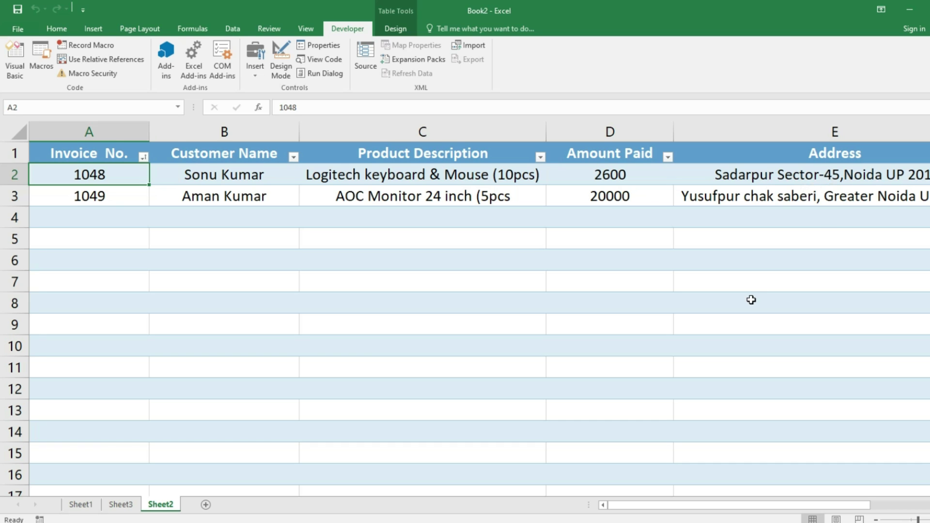
pyautogui.scroll(-2, 751, 299)
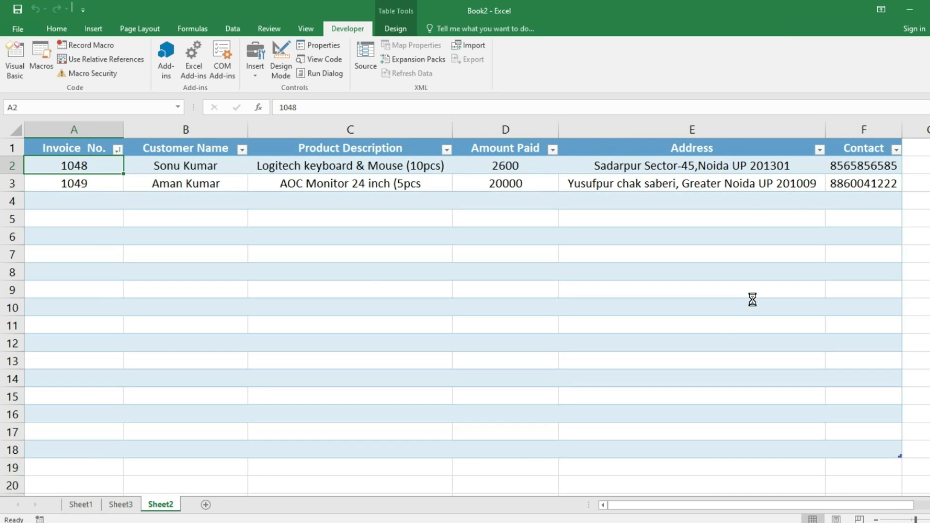
pyautogui.scroll(1, 752, 299)
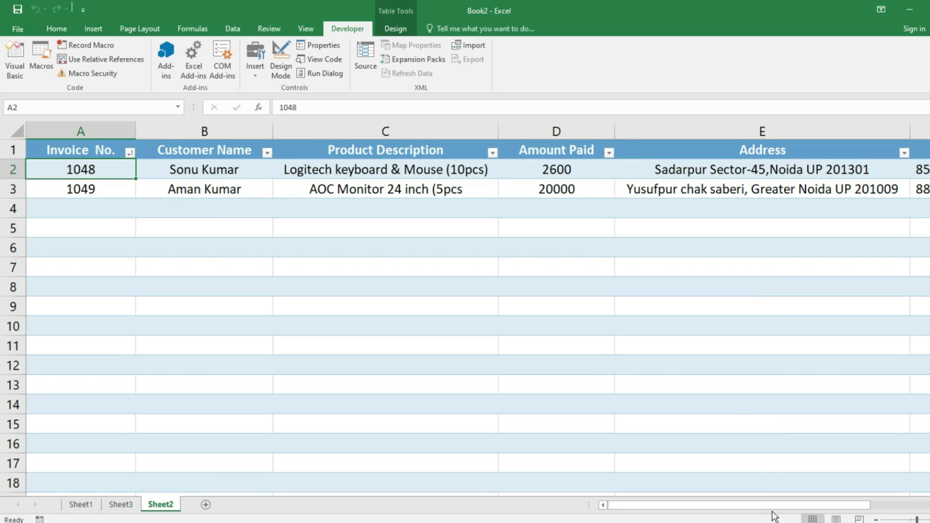
pyautogui.scroll(-1, 780, 417)
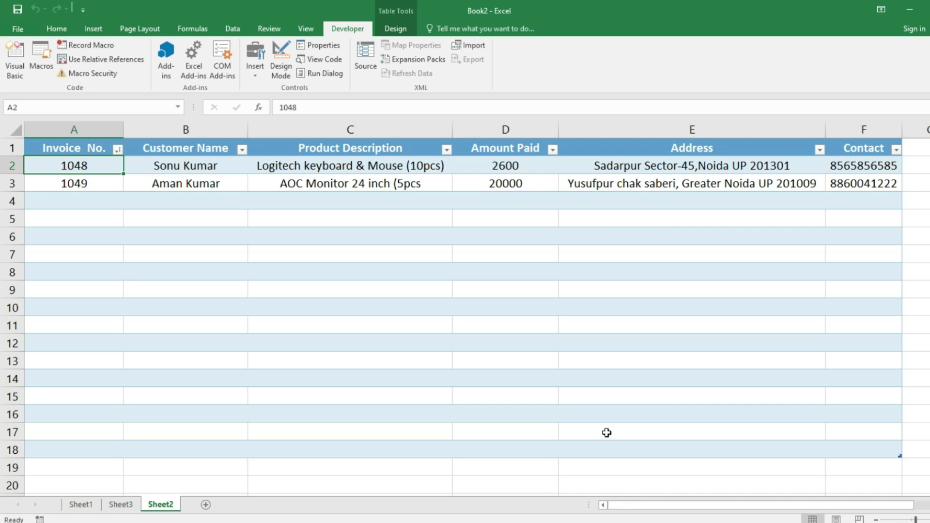
pyautogui.click(80, 506)
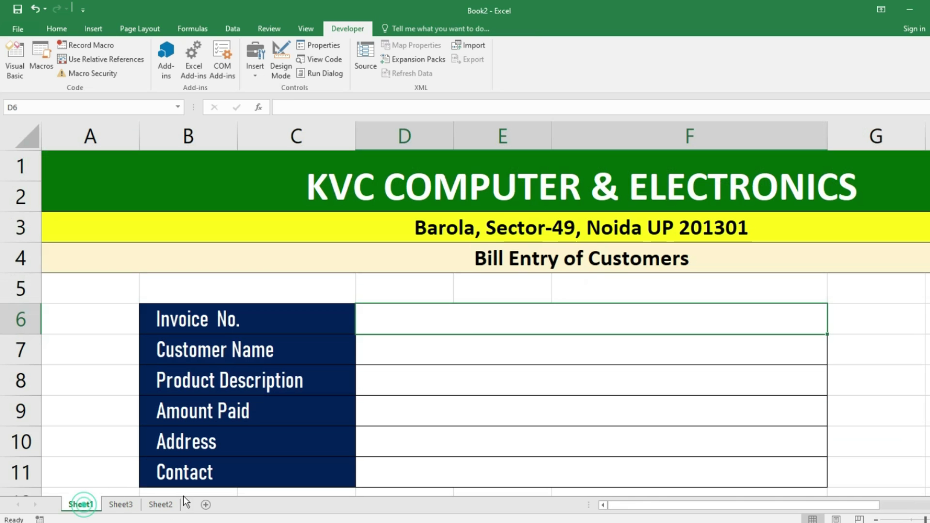
# - Draw a form-control button right of the bill form and assign it the bill_entry macro
pyautogui.scroll(-1, 562, 390)
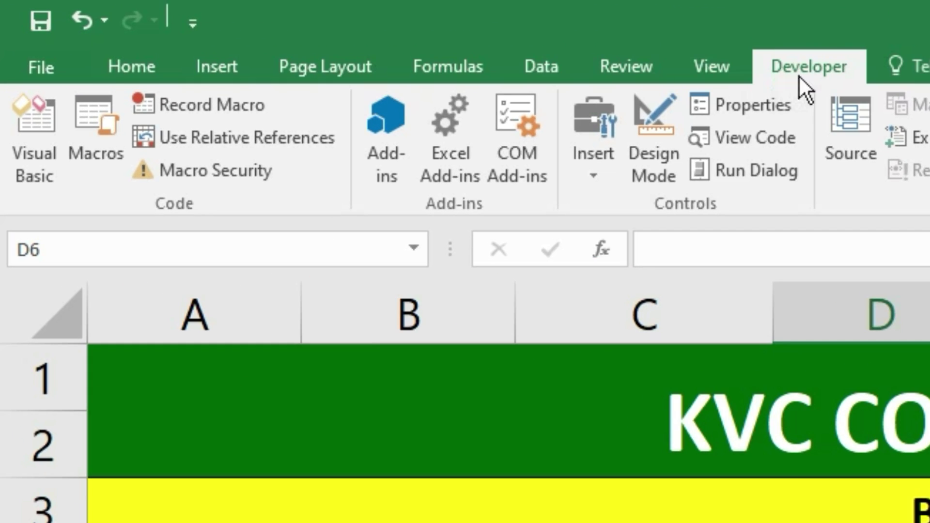
pyautogui.click(603, 173)
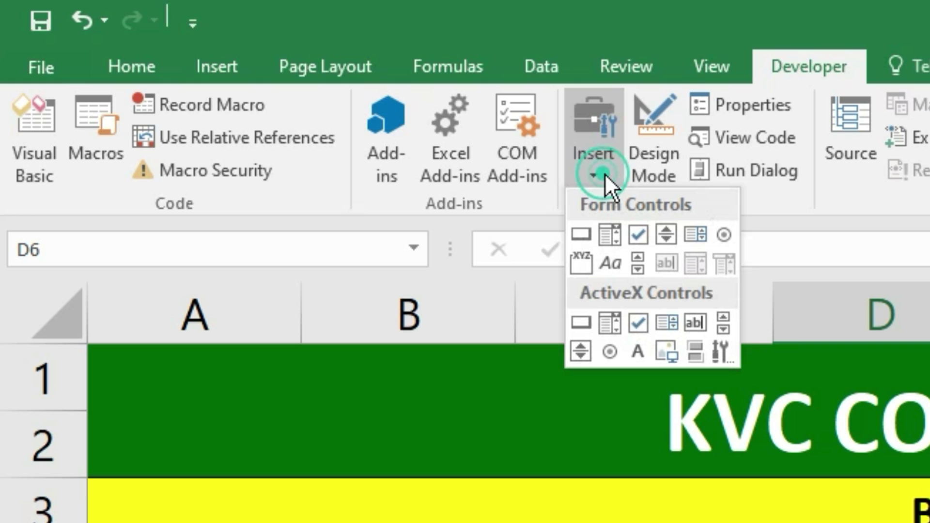
pyautogui.click(581, 235)
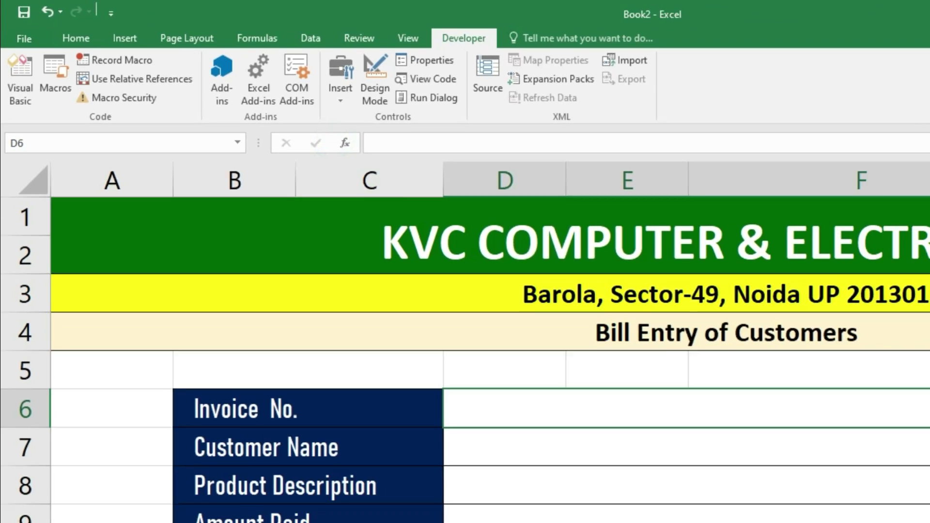
pyautogui.moveTo(788, 322); pyautogui.dragTo(925, 418)
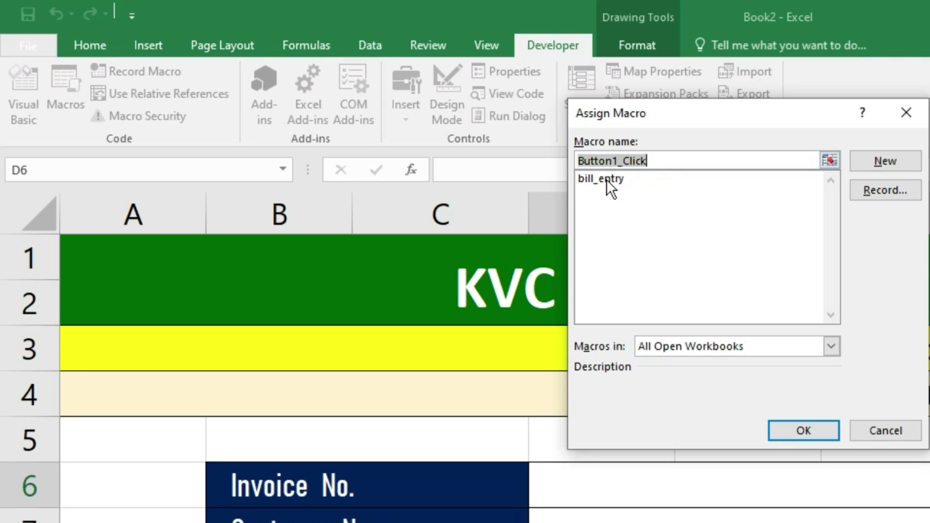
pyautogui.click(607, 179)
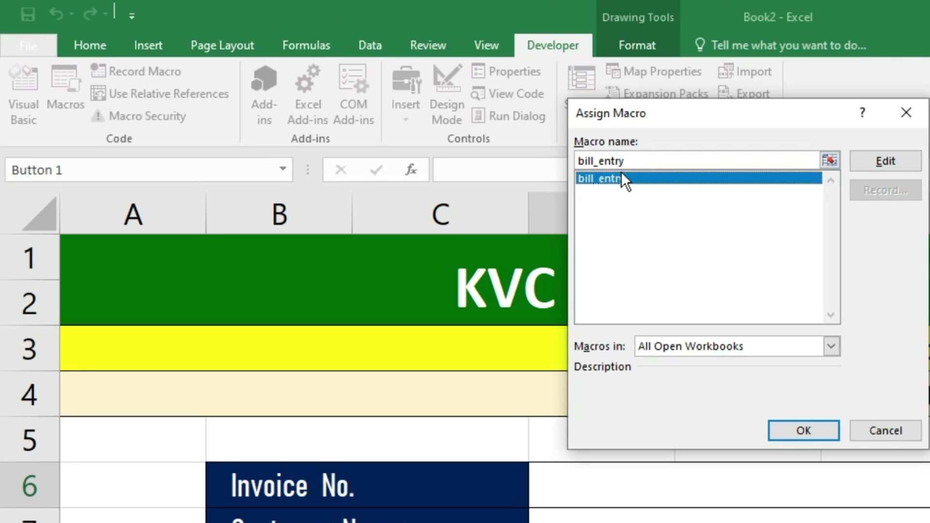
pyautogui.click(803, 437)
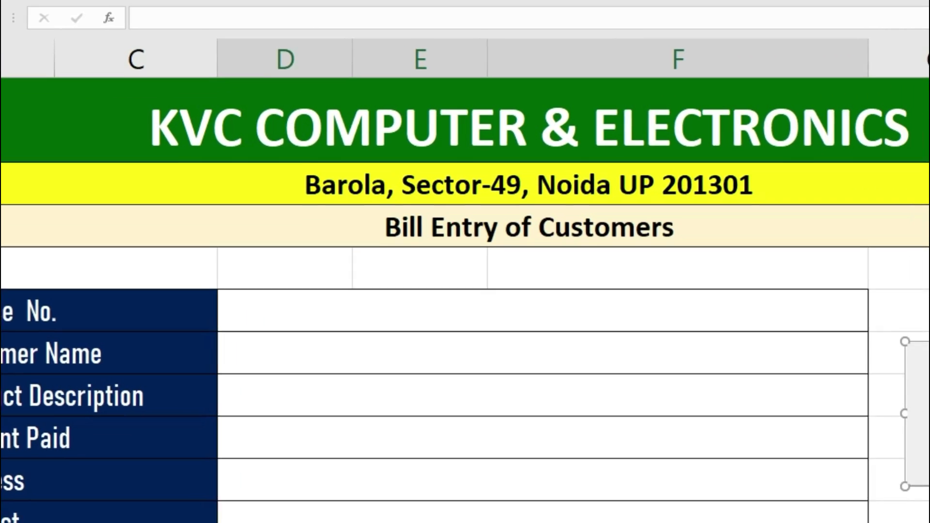
# - Replace the Button 1 caption with 'Submit Customer Bill Entry'
pyautogui.click(895, 338)
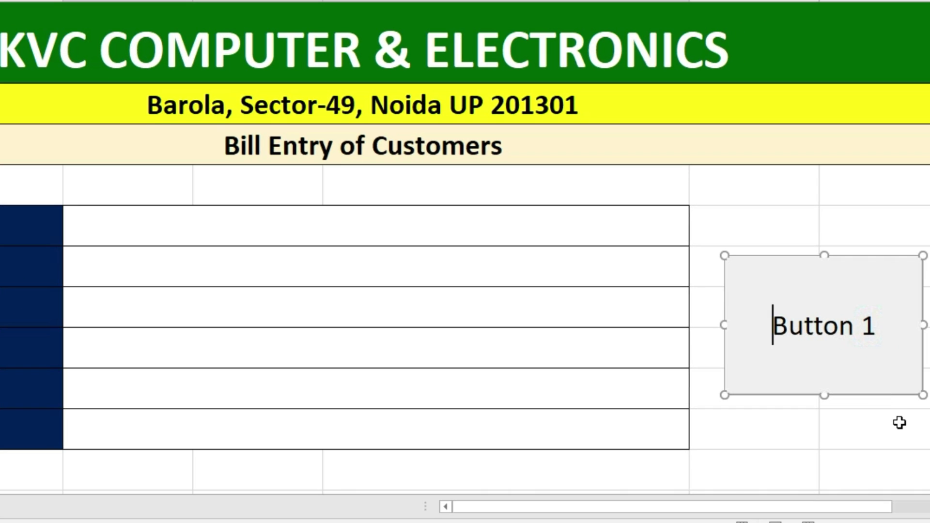
pyautogui.press('End')
pyautogui.press('BackSpace')
pyautogui.press('BackSpace')
pyautogui.press('BackSpace')
pyautogui.press('BackSpace')
pyautogui.press('BackSpace')
pyautogui.press('BackSpace')
pyautogui.press('BackSpace')
pyautogui.press('BackSpace')
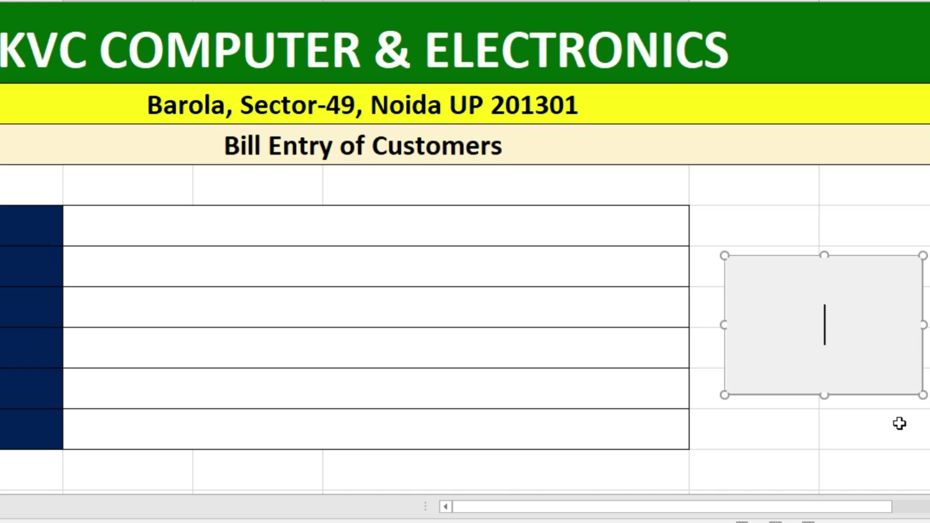
pyautogui.write('Subn')
pyautogui.press('BackSpace')
pyautogui.write('mit Customer Bill E')
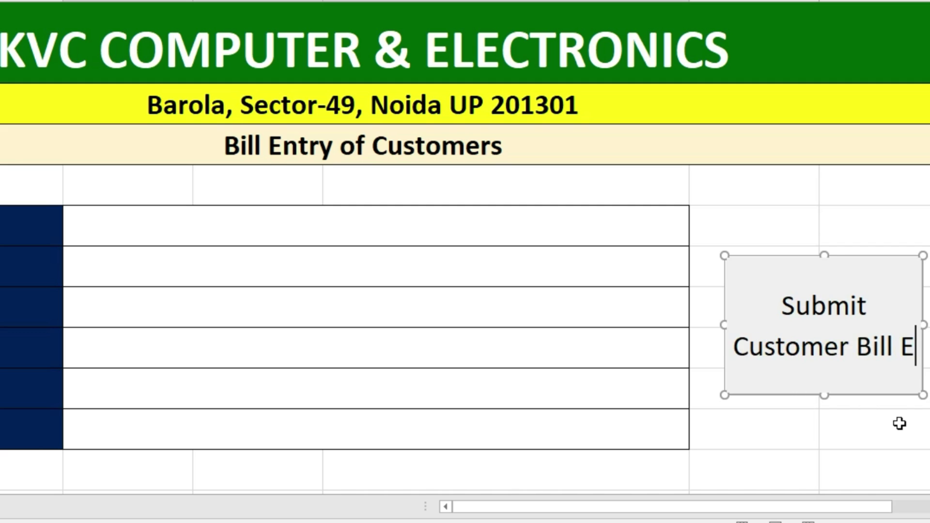
pyautogui.write('m')
pyautogui.press('BackSpace')
pyautogui.write('ntry')
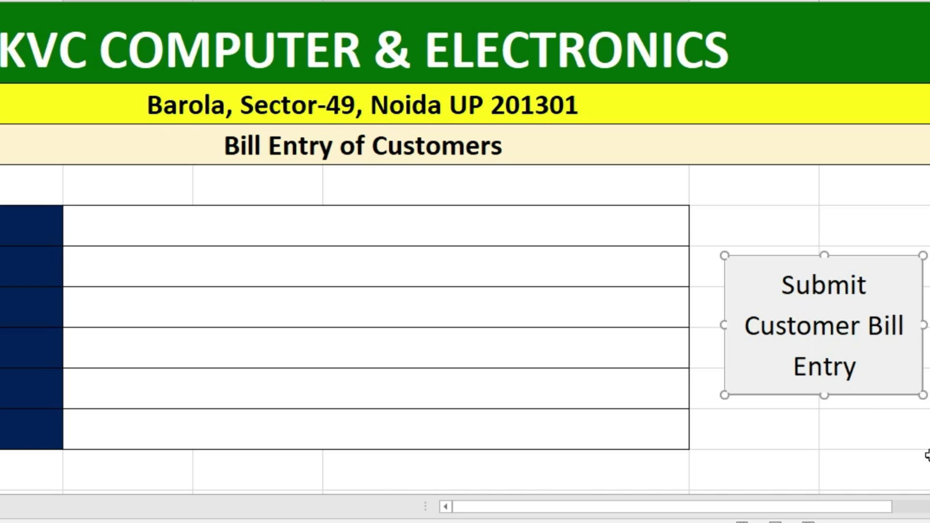
pyautogui.click(922, 455)
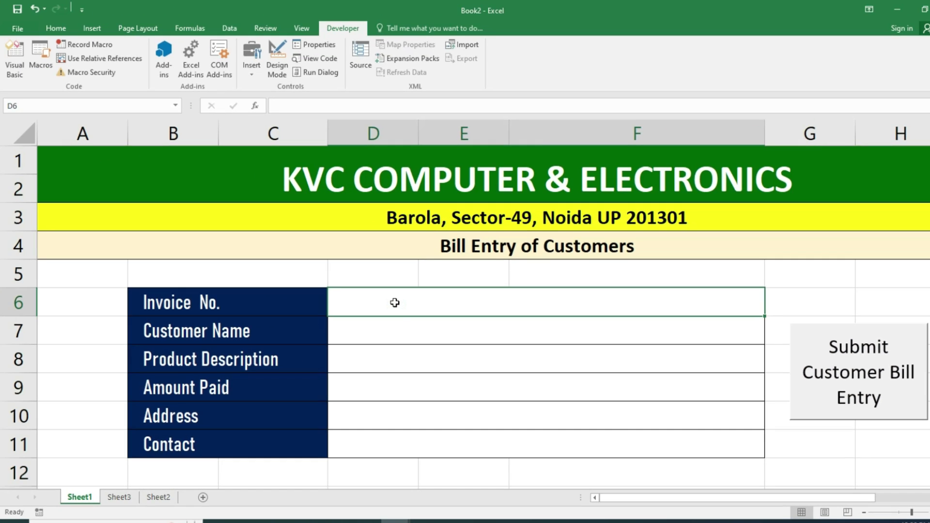
# - Enter invoice number 1050 in the form, glancing at the Sheet2 bill table
pyautogui.write('1050')
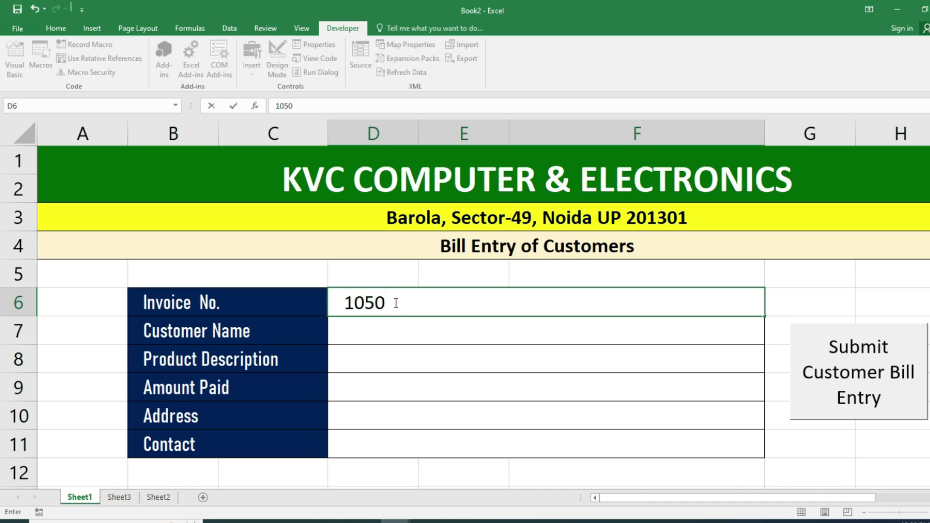
pyautogui.press('Return')
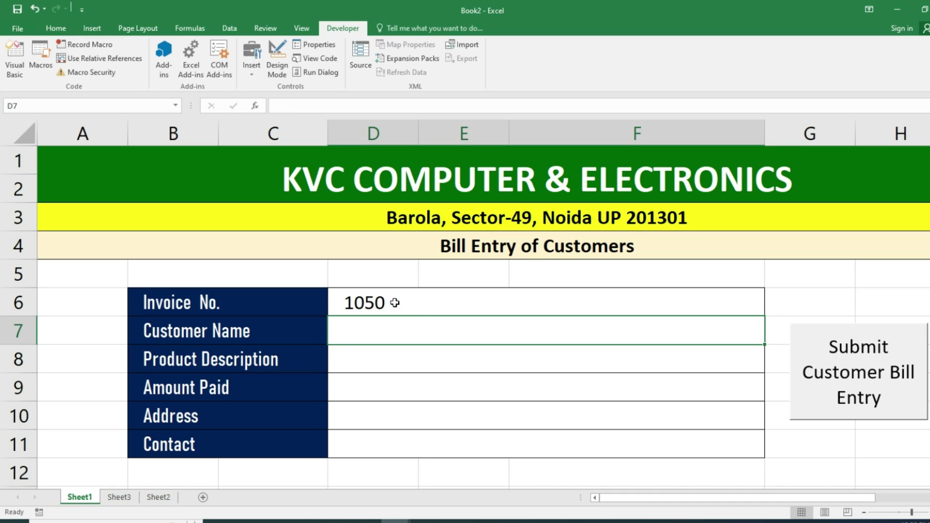
pyautogui.click(159, 497)
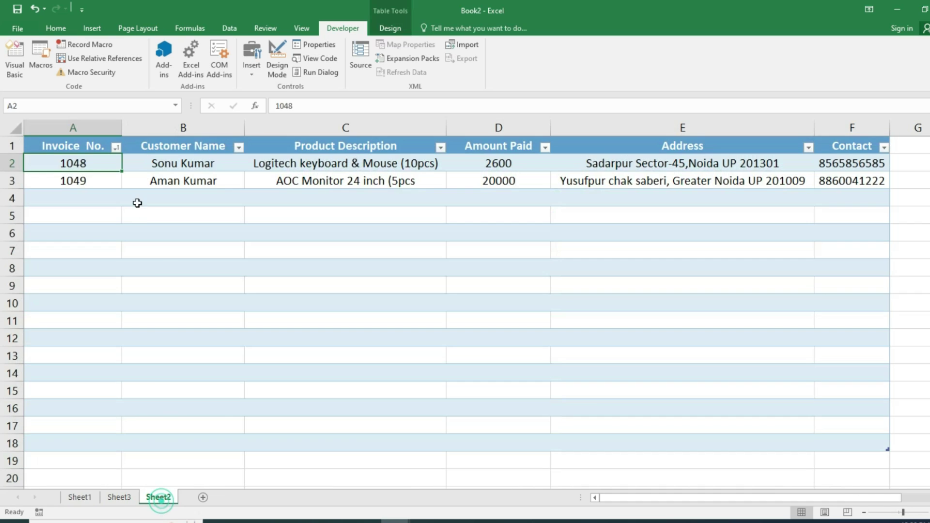
pyautogui.click(78, 497)
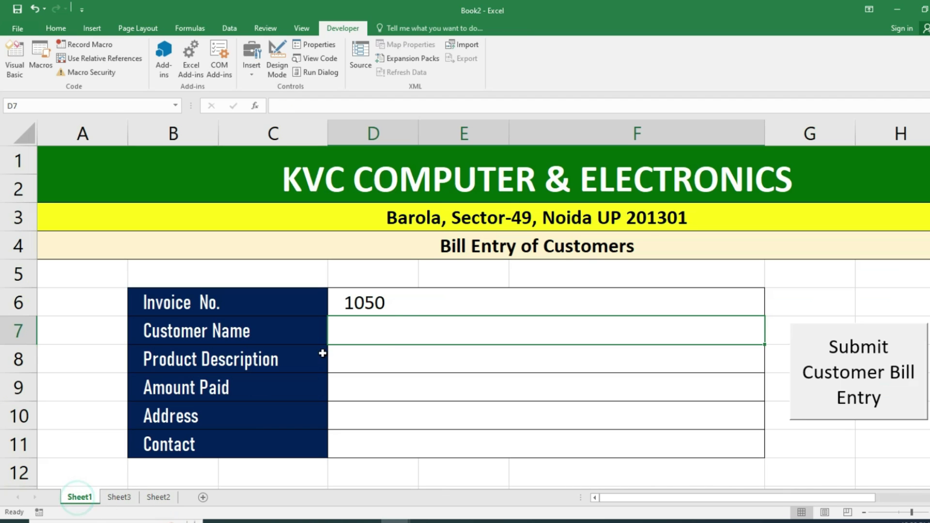
# - Fill in the customer's full name and the product 'RAM (8GB) 10PCS'
pyautogui.click(385, 329)
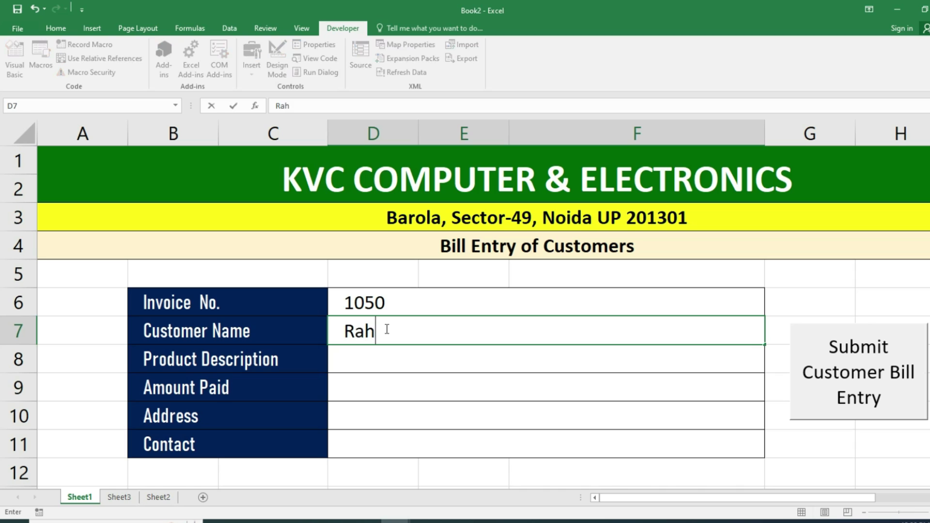
pyautogui.press('Return')
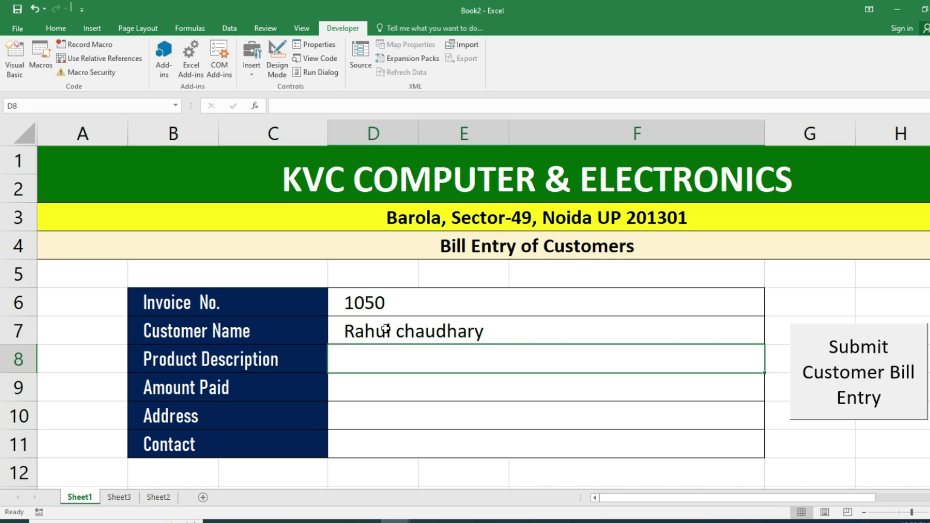
pyautogui.write('RAM')
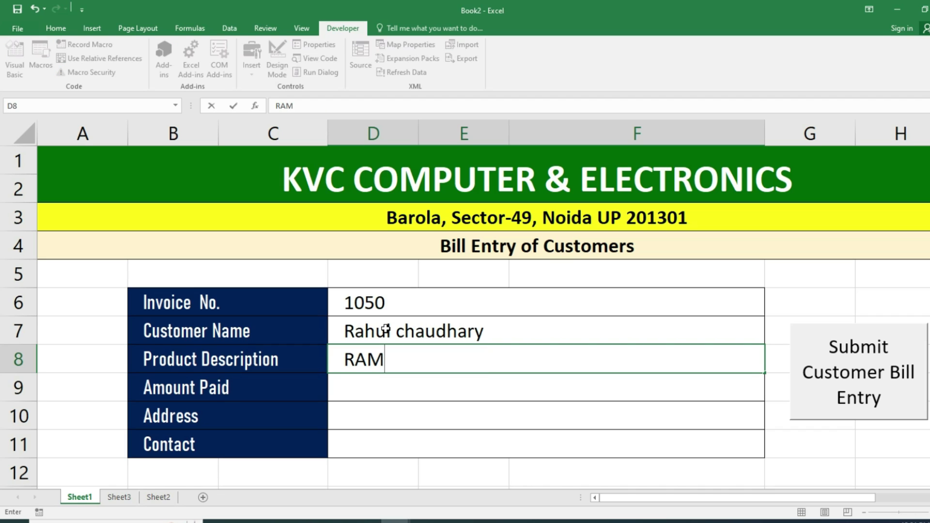
pyautogui.write(' (8G')
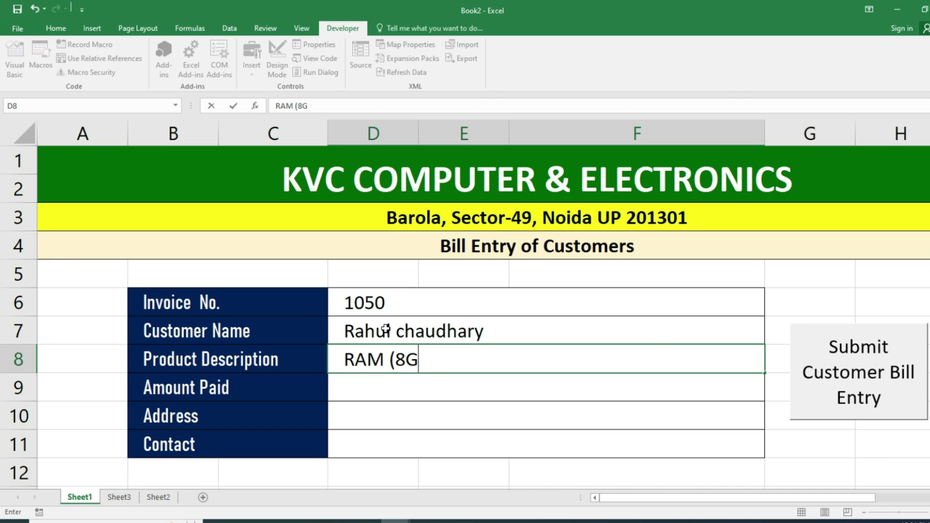
pyautogui.write('B) 10')
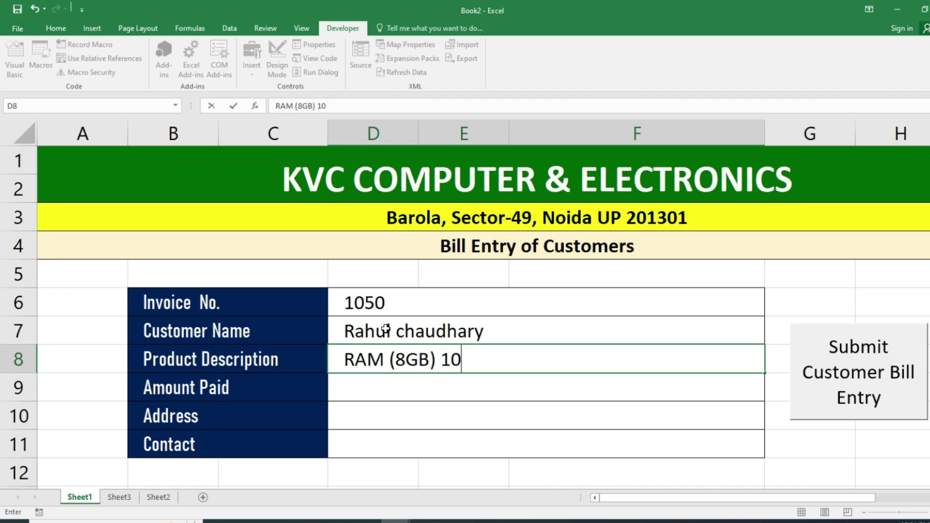
pyautogui.write('PCS')
pyautogui.press('Return')
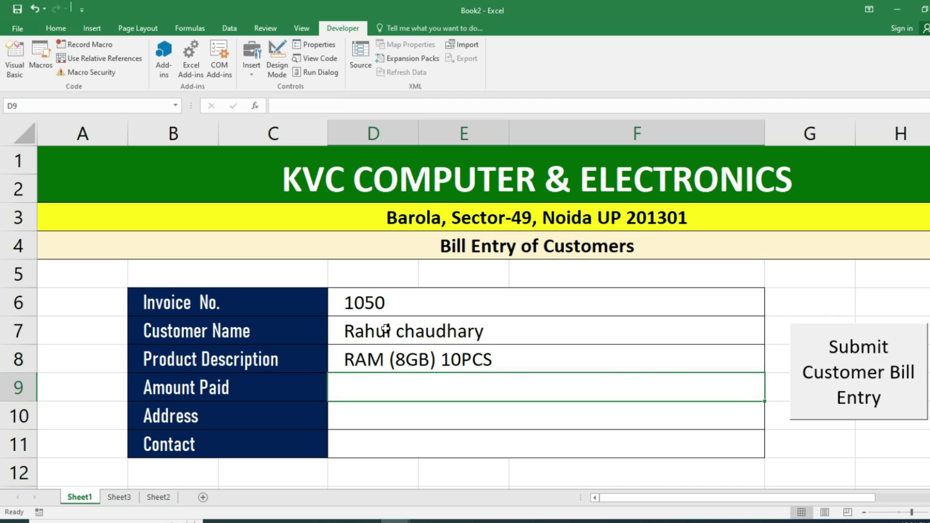
# - Enter amount paid 6500, the customer's address and contact number
pyautogui.write('6500')
pyautogui.press('Return')
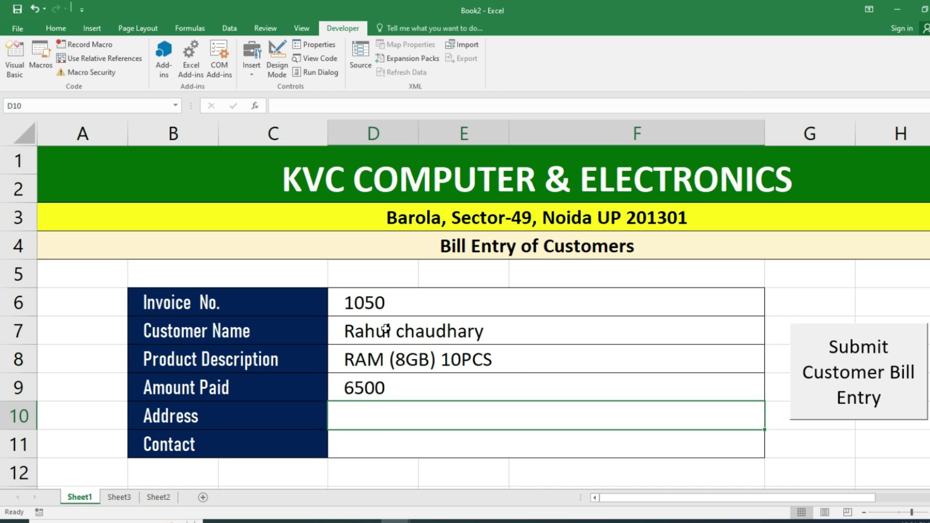
pyautogui.write('Salarpur, Sec')
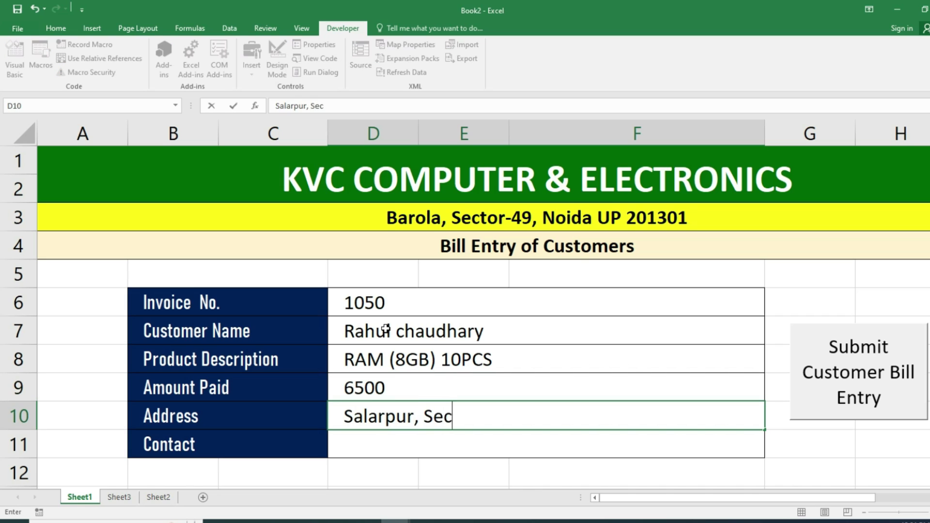
pyautogui.write('tor-71, N')
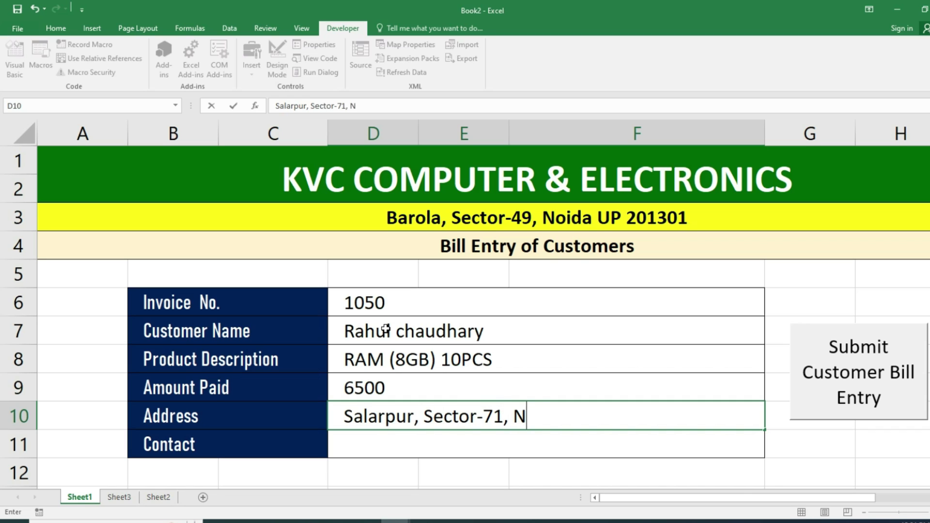
pyautogui.write('oida UP 20')
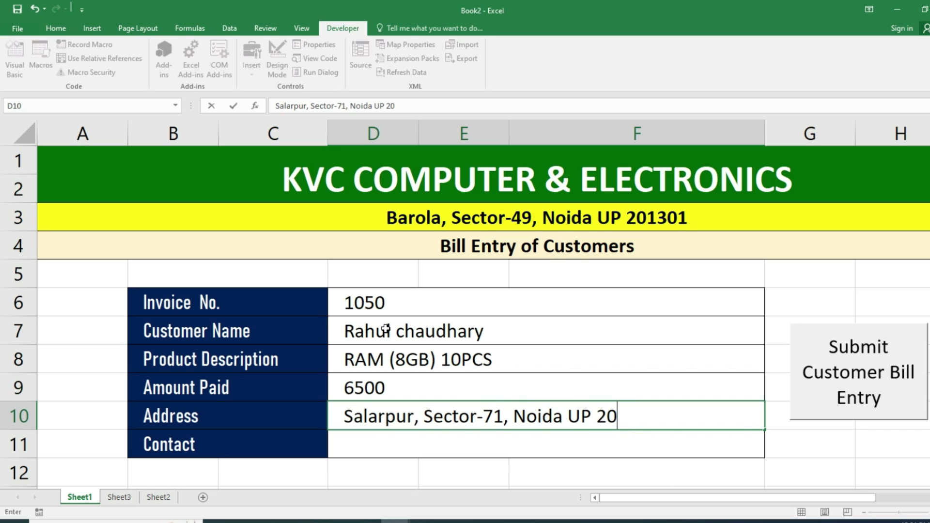
pyautogui.write('1302')
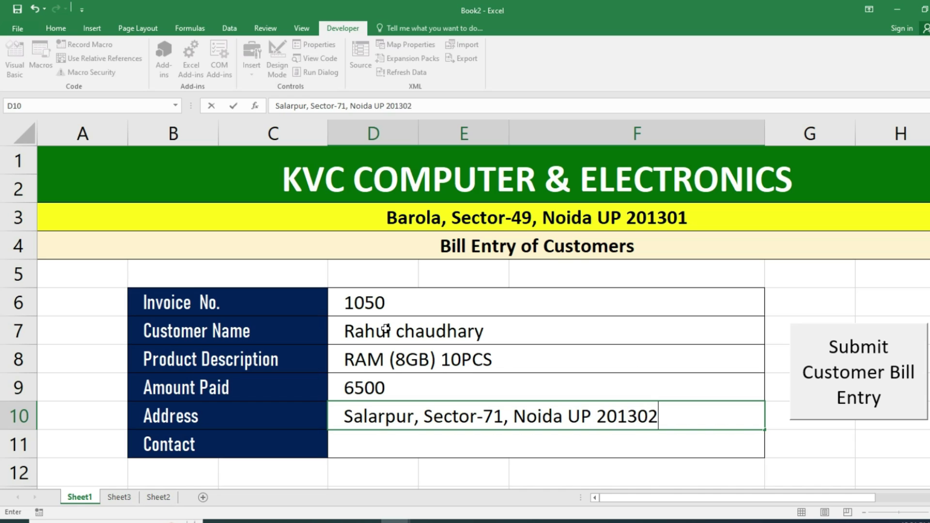
pyautogui.press('Return')
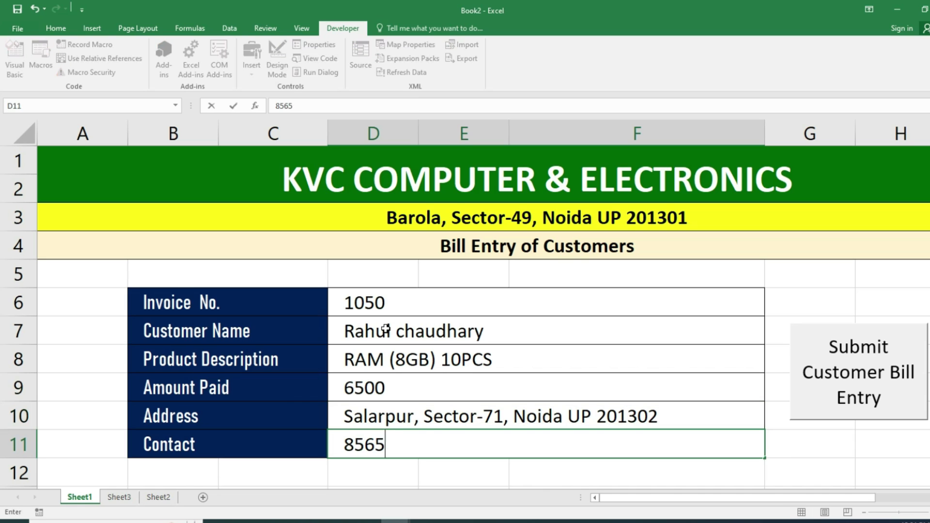
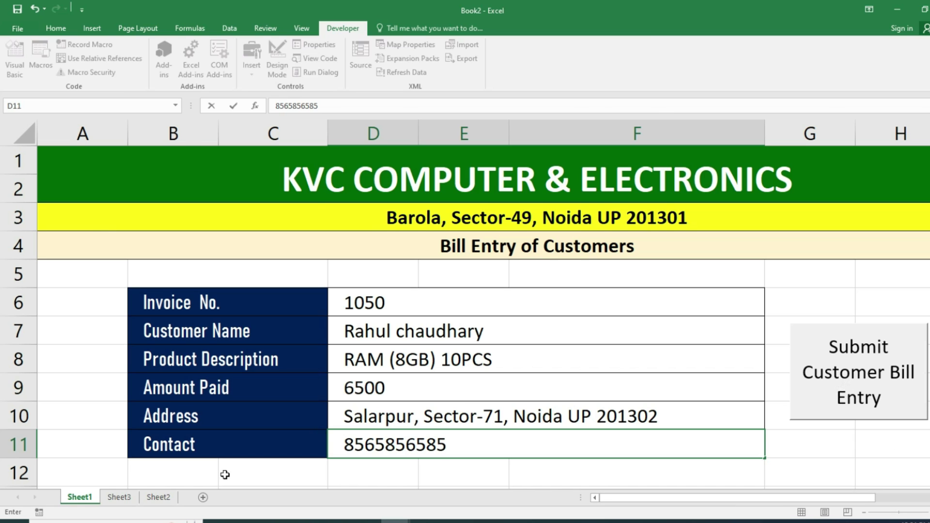
pyautogui.click(157, 497)
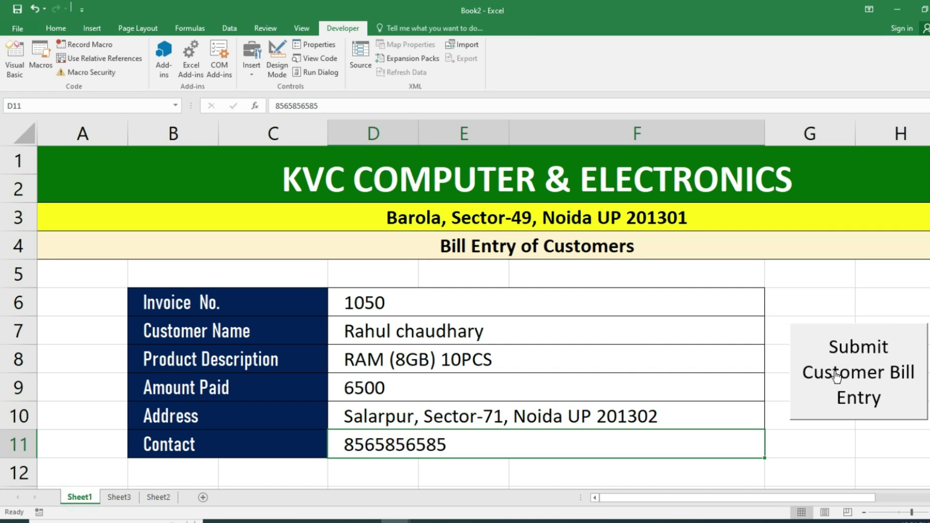
# - Submit invoice 1050 via the macro button and confirm the new Sheet2 row
pyautogui.click(833, 376)
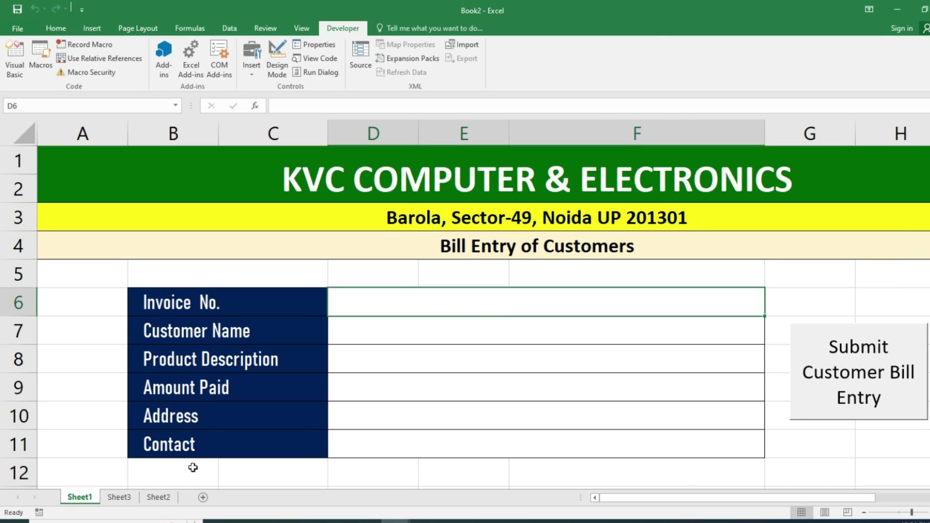
pyautogui.click(155, 499)
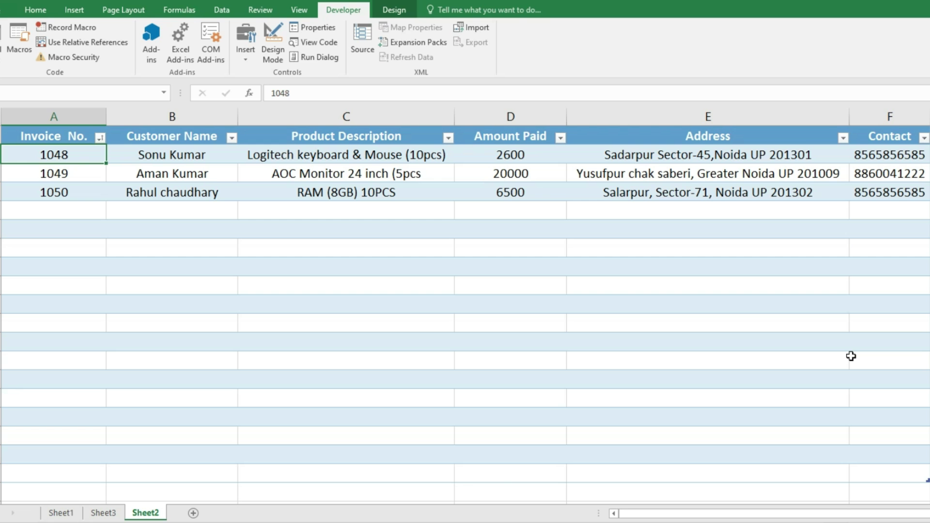
pyautogui.click(61, 512)
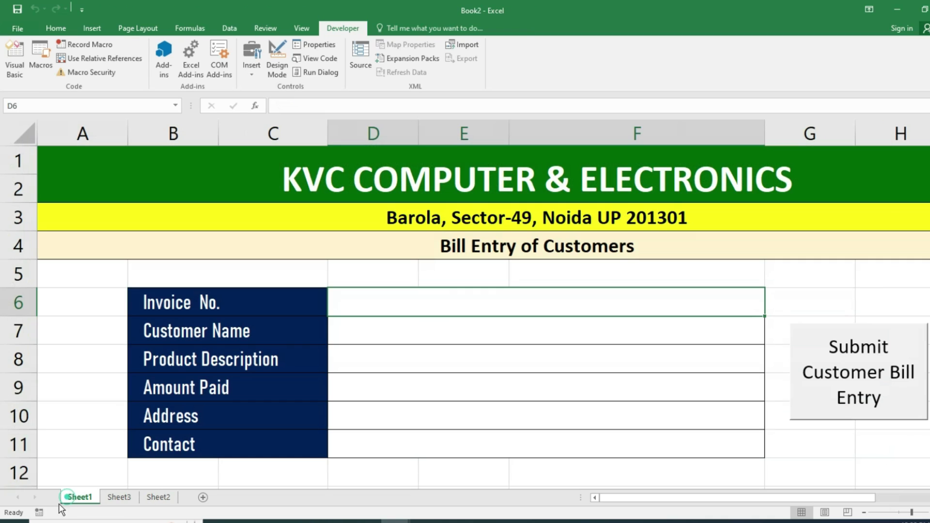